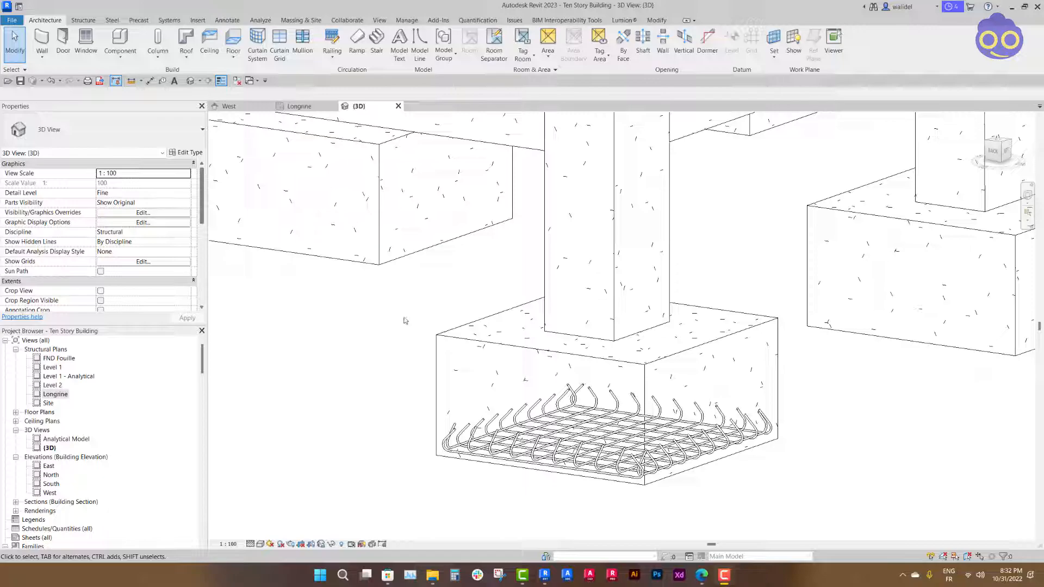
Examine the rectangular concrete column above the reinforced footing in the 3D view
middle_drag(460, 305, 462, 329)
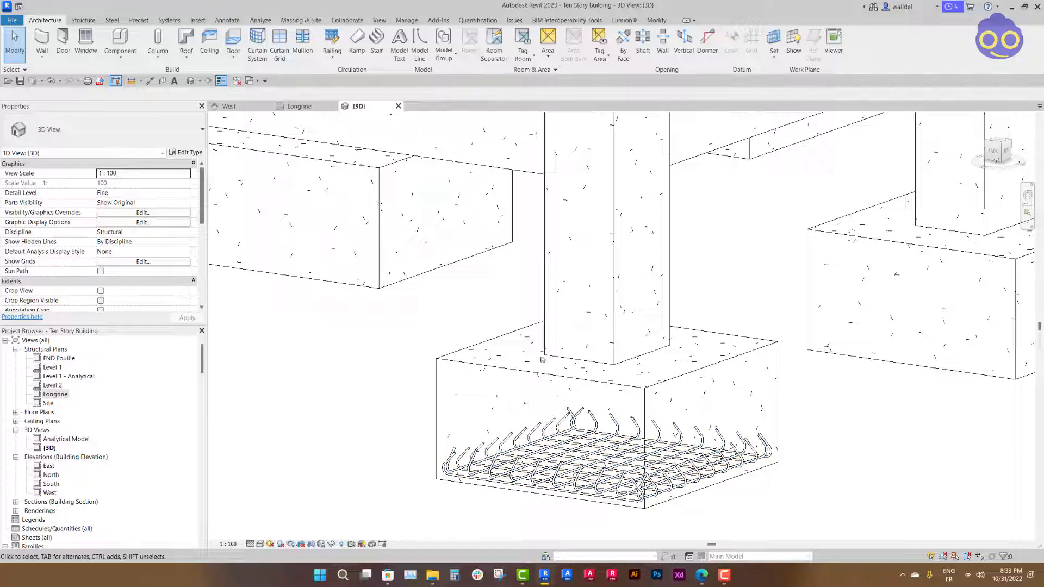
middle_drag(700, 258, 709, 313)
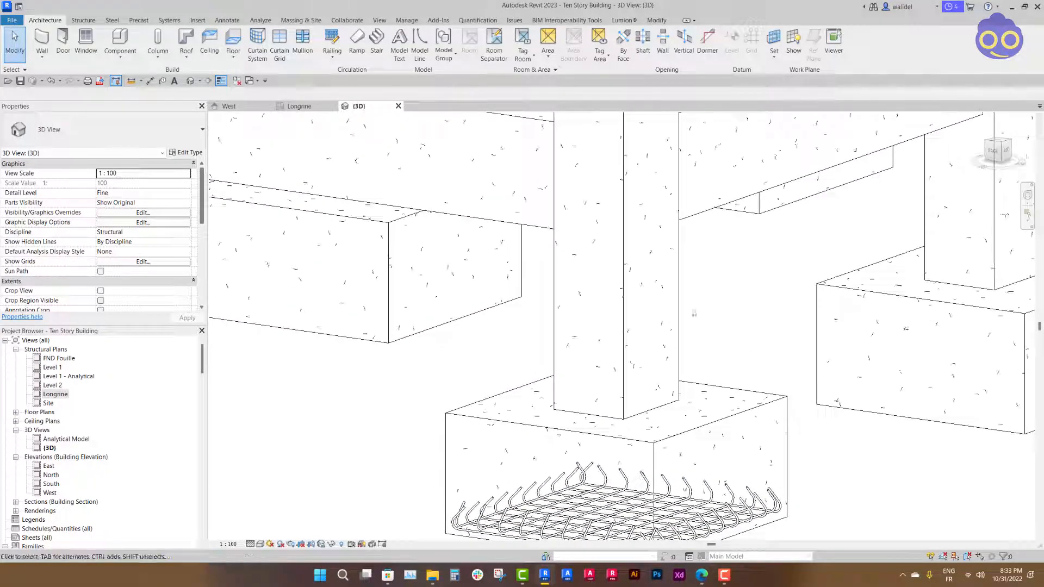
click(624, 297)
click(720, 298)
scroll(701, 314, down, 1)
middle_drag(667, 316, 662, 358)
click(640, 348)
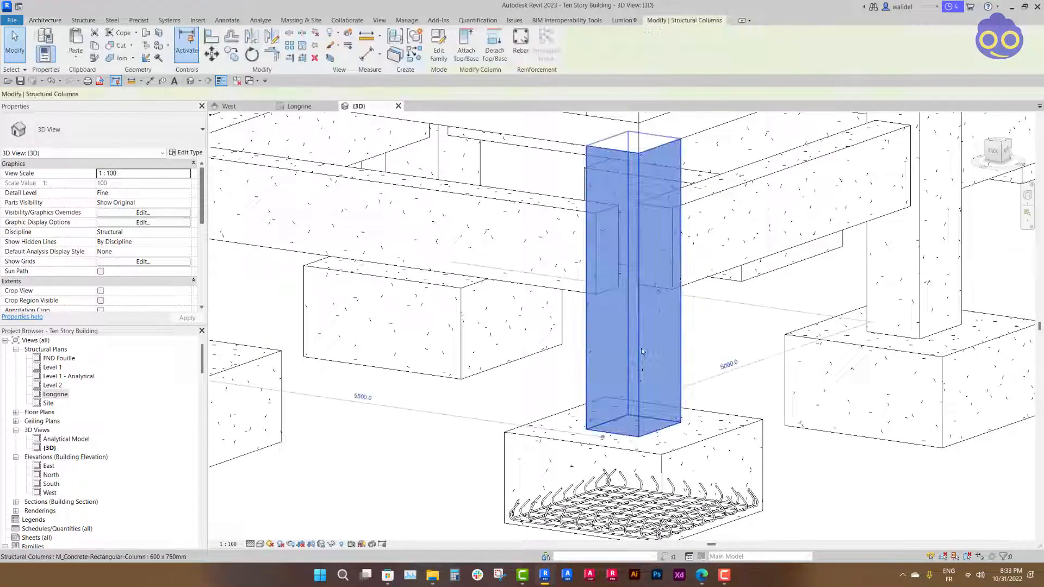
shift+middle_drag(709, 348, 716, 354)
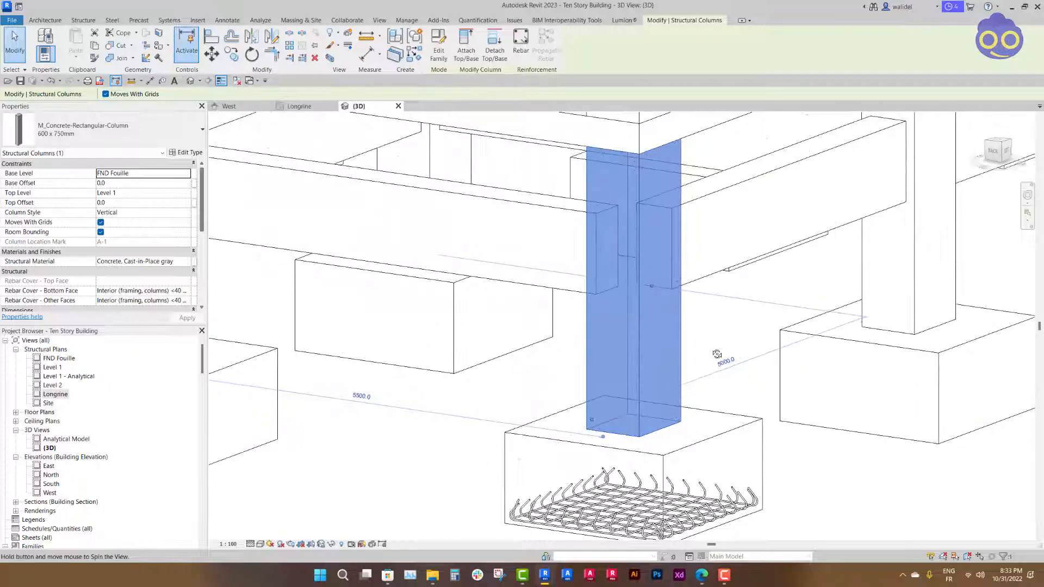
In the West elevation, draw a horizontal Detail section through the column just above the reinforced footing and shorten its view depth
click(227, 107)
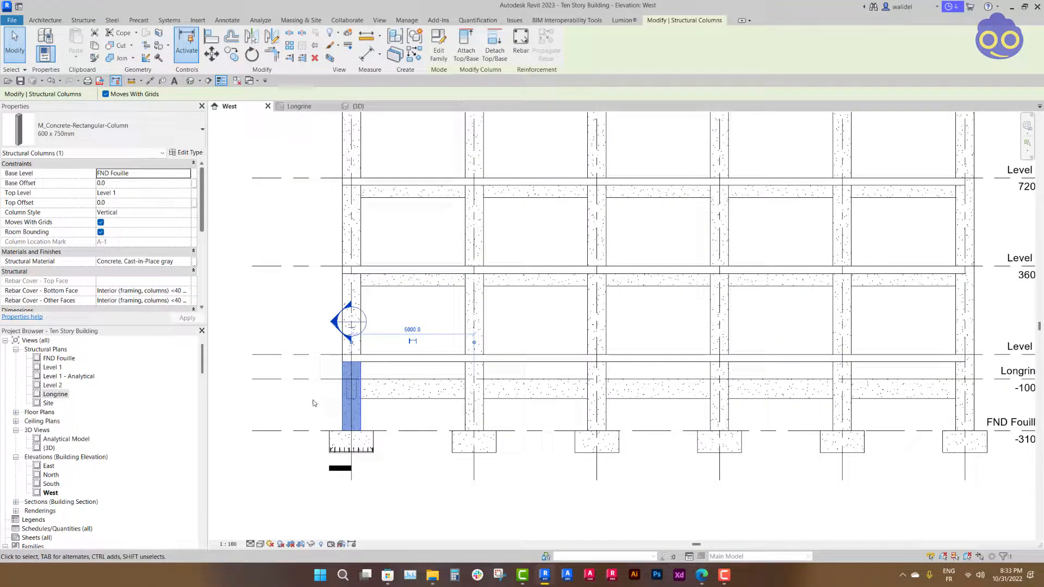
scroll(350, 417, up, 5)
key(Escape)
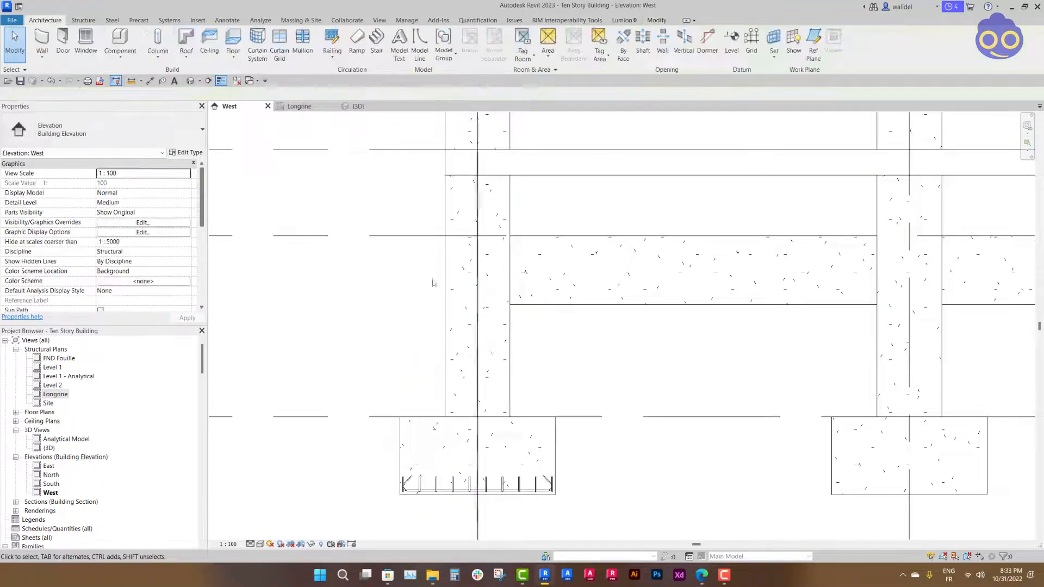
click(208, 80)
click(131, 140)
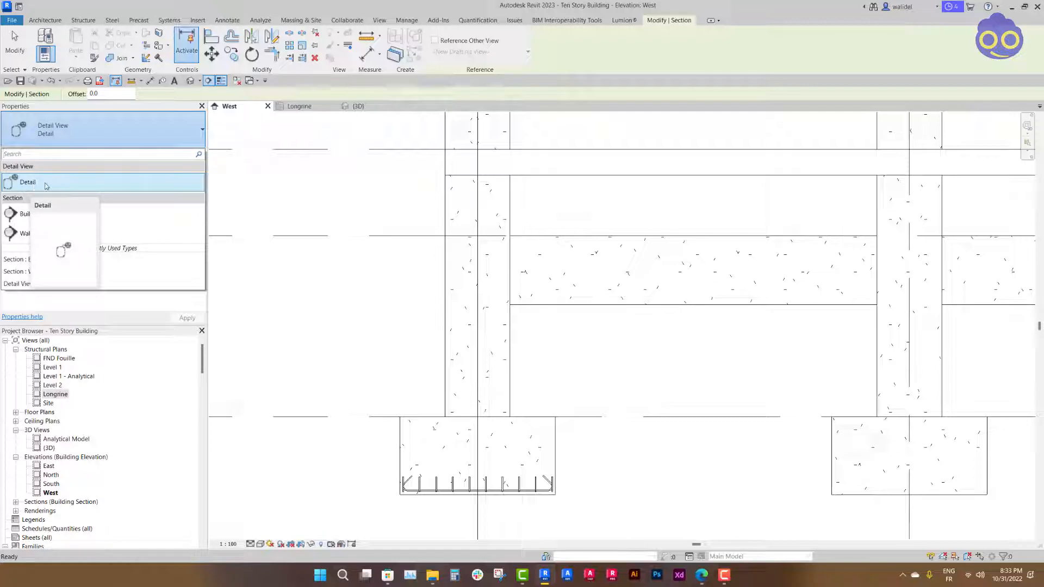
click(42, 184)
click(383, 357)
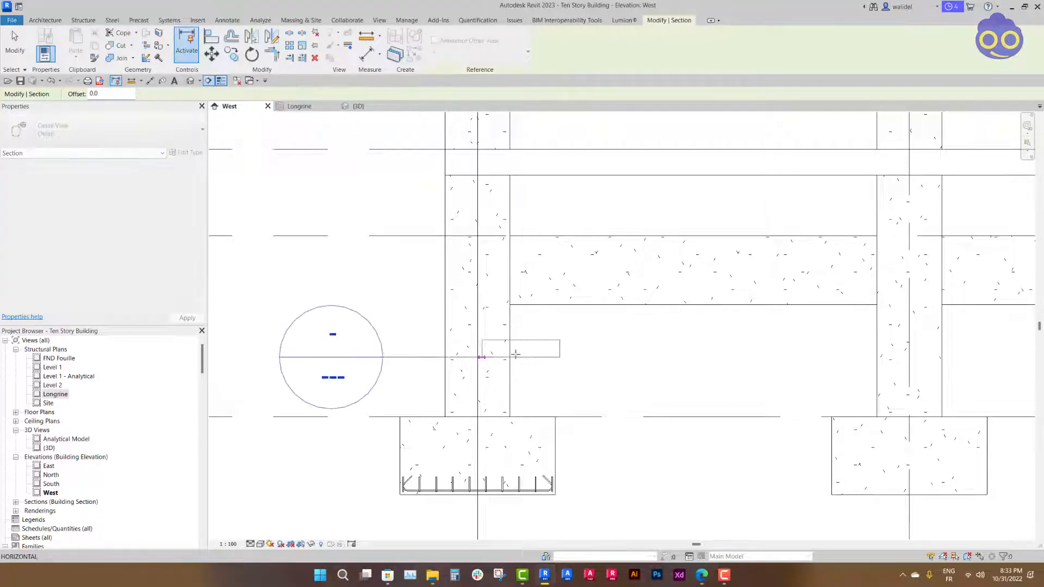
click(572, 356)
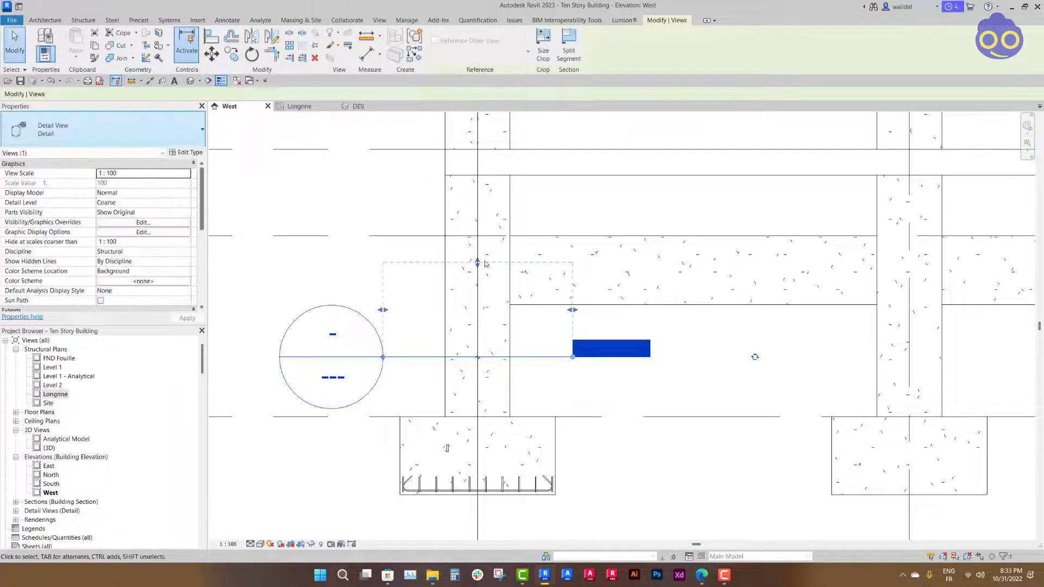
key(Escape)
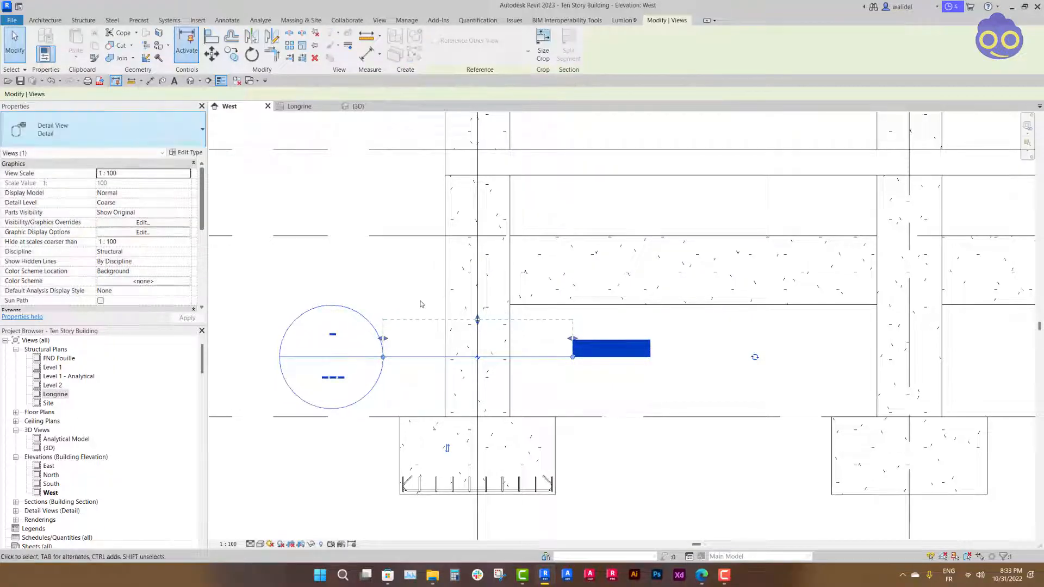
Open the new section's detail view and shrink its crop region closely around the column cross-section
right_click(351, 361)
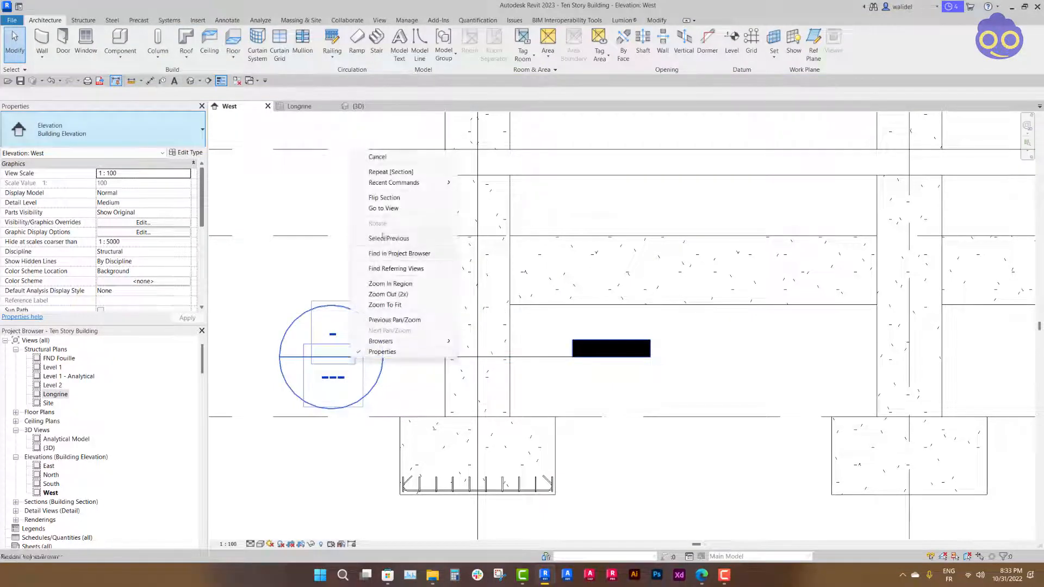
click(390, 215)
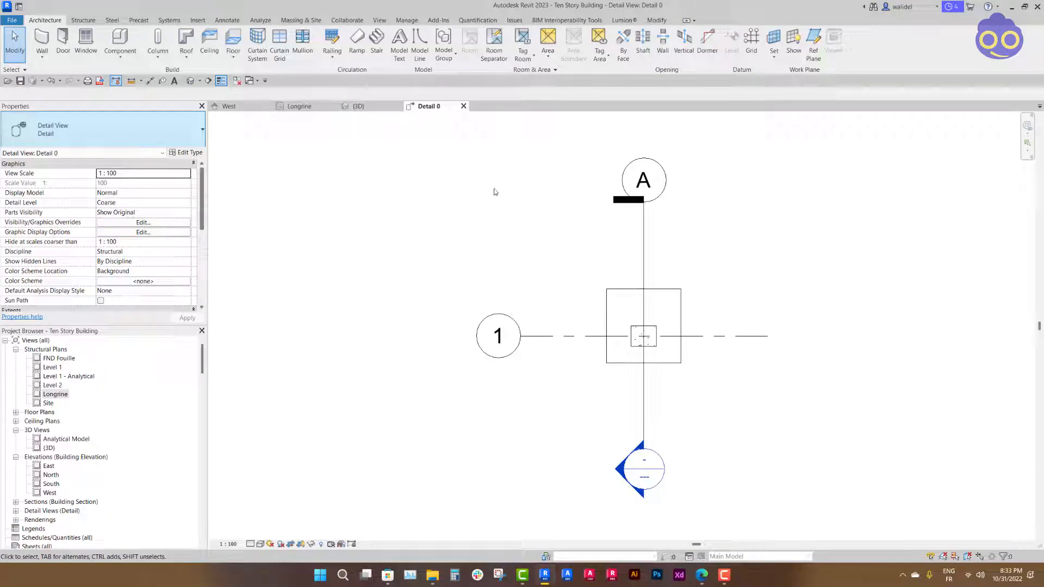
scroll(678, 335, up, 5)
middle_drag(680, 332, 663, 363)
scroll(663, 363, up, 1)
click(631, 198)
drag(599, 197, 599, 299)
drag(599, 458, 600, 422)
drag(467, 362, 531, 361)
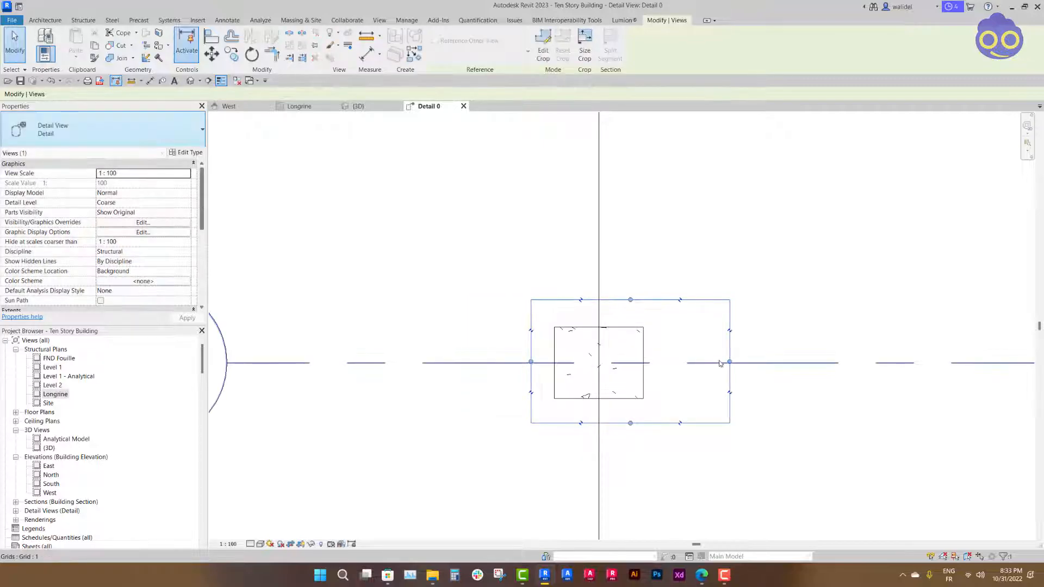
drag(729, 362, 669, 361)
scroll(630, 372, up, 1)
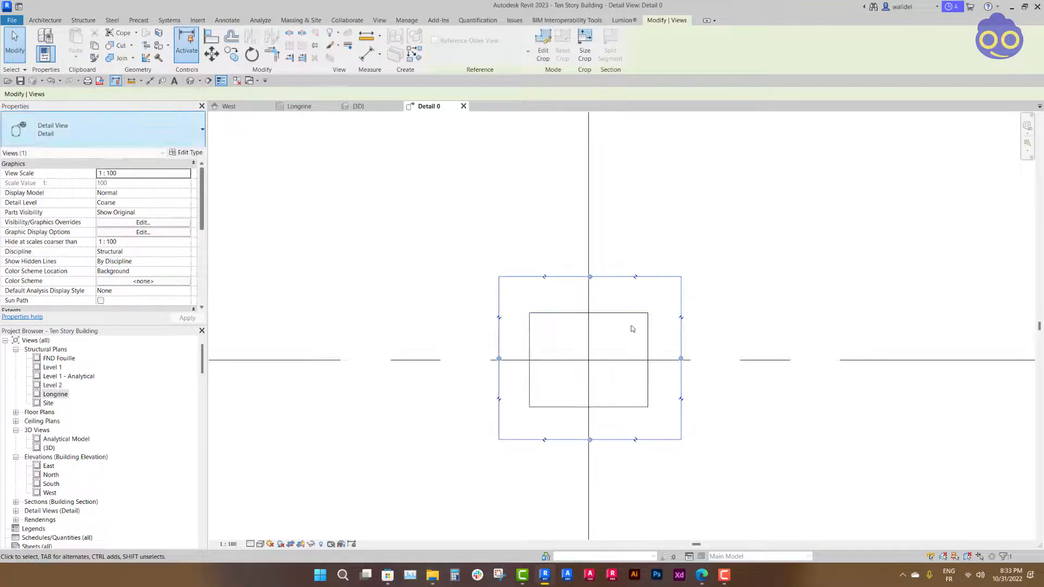
Place two-bar sets of shape 00, 13M rebar in the column's upper corners and at mid-height, expanded to host and perpendicular to cover
click(625, 333)
scroll(608, 356, up, 2)
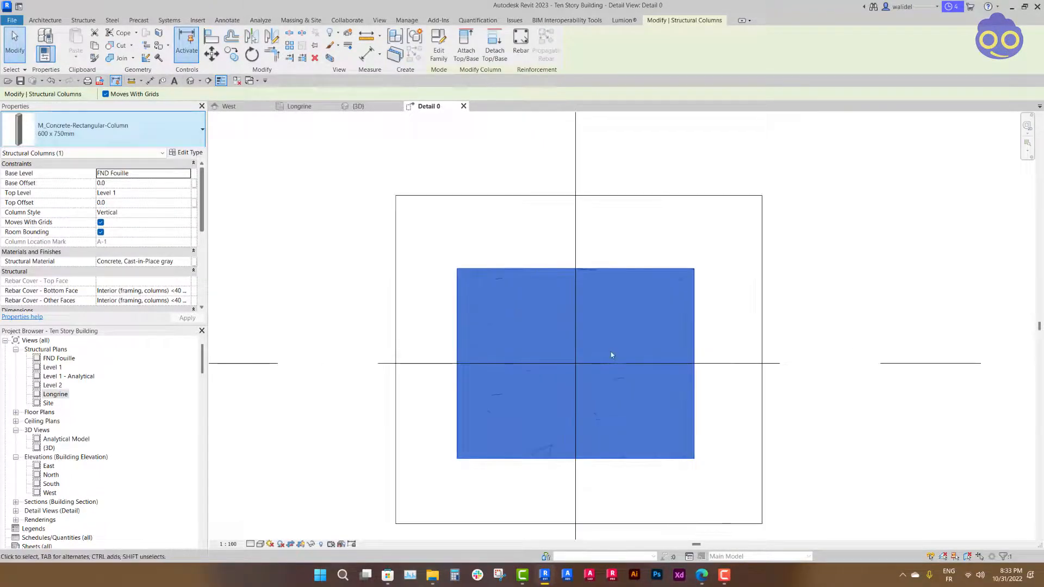
click(520, 48)
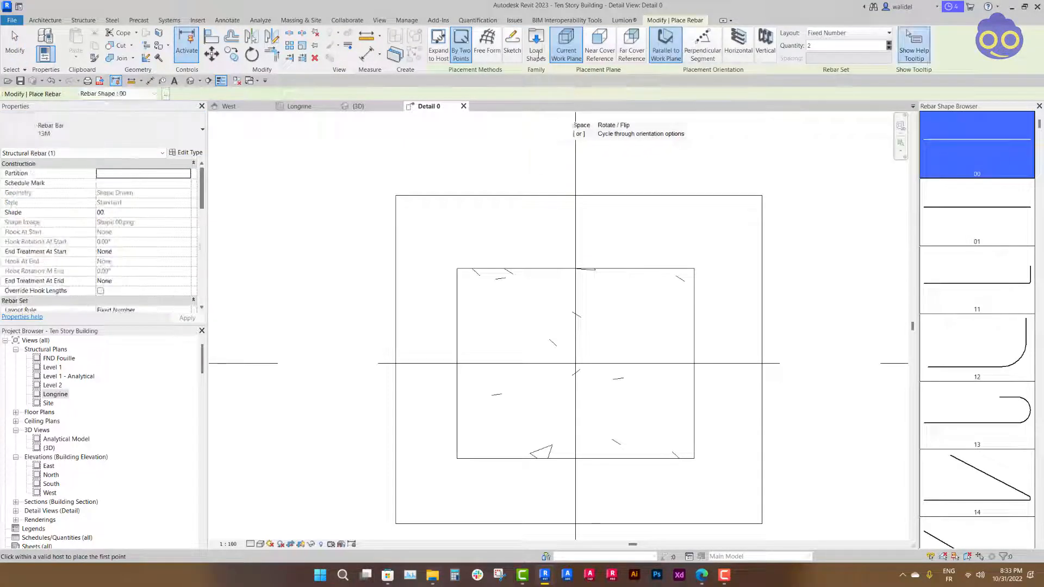
click(438, 47)
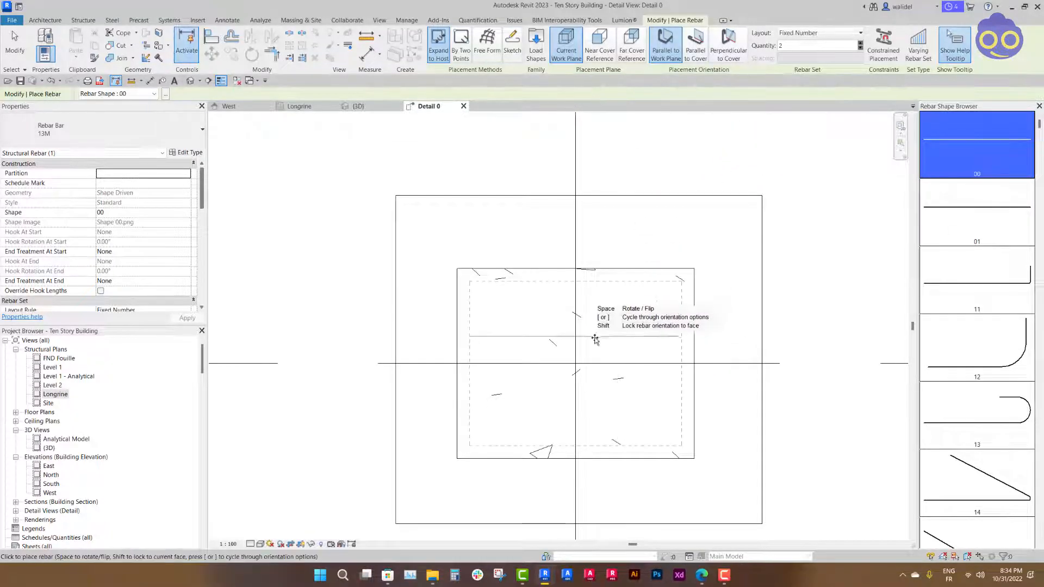
click(728, 49)
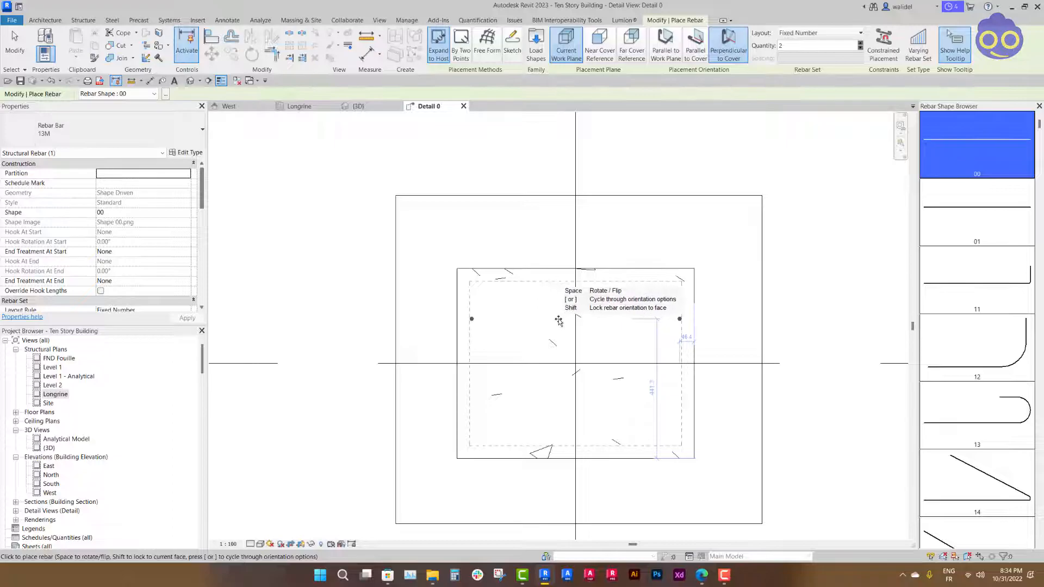
scroll(558, 317, up, 2)
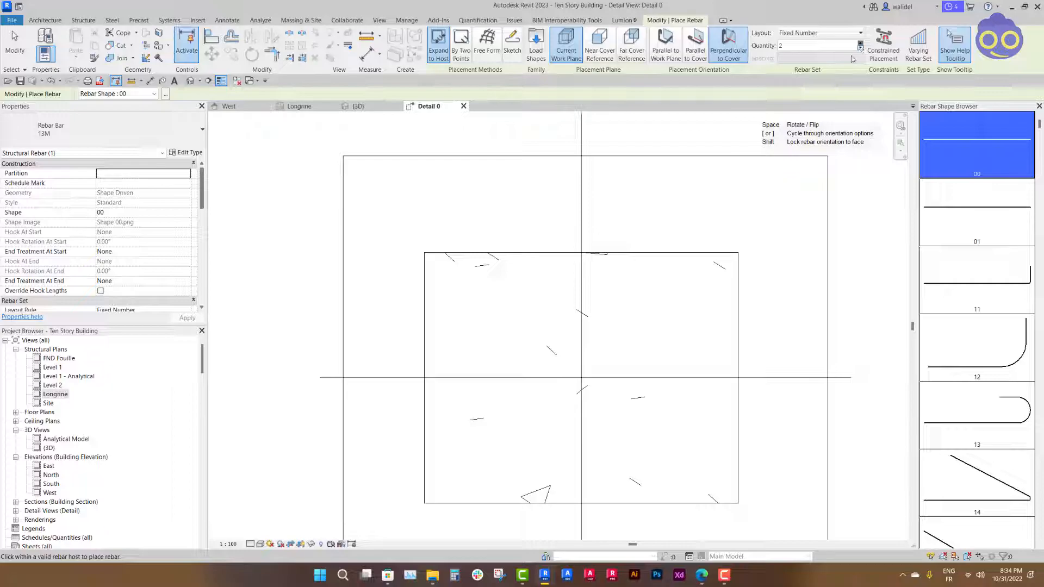
scroll(683, 261, down, 5)
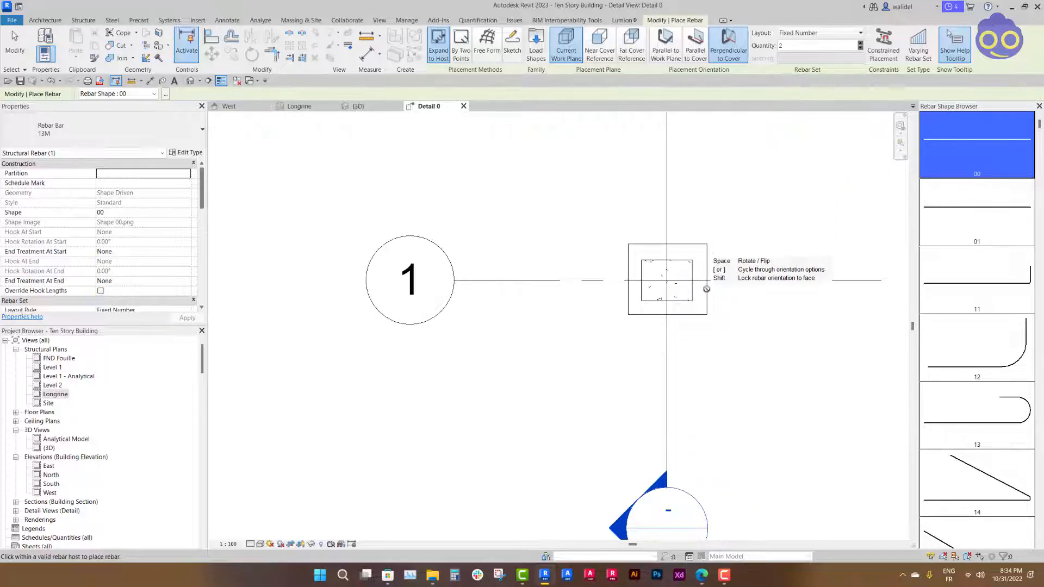
scroll(695, 283, up, 3)
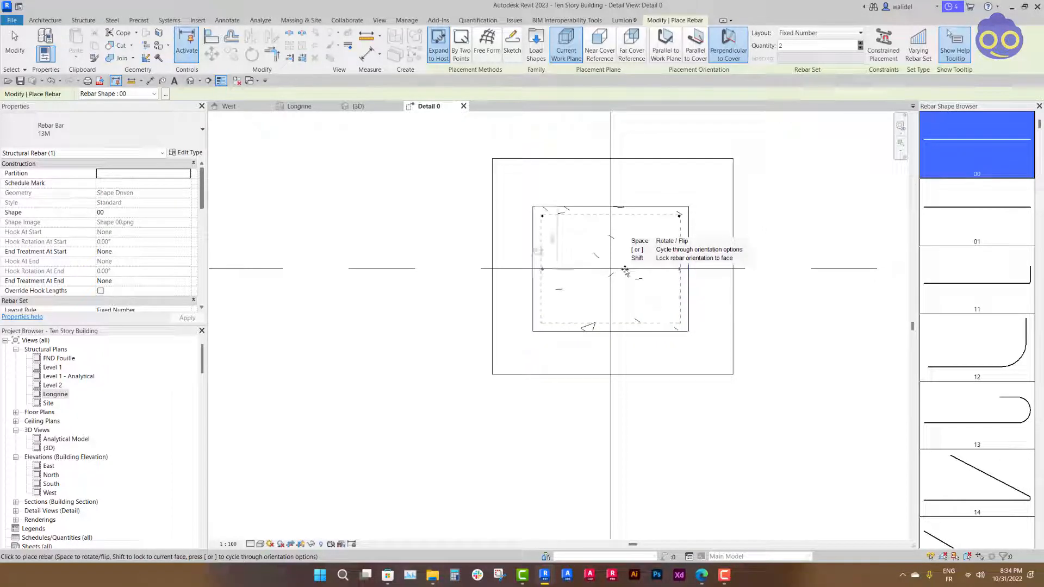
scroll(668, 270, up, 2)
key(Escape)
key(Escape)
Change the mid-height rebar set's layout to Single and move its bar onto grid A between the two upper corner bars
click(681, 270)
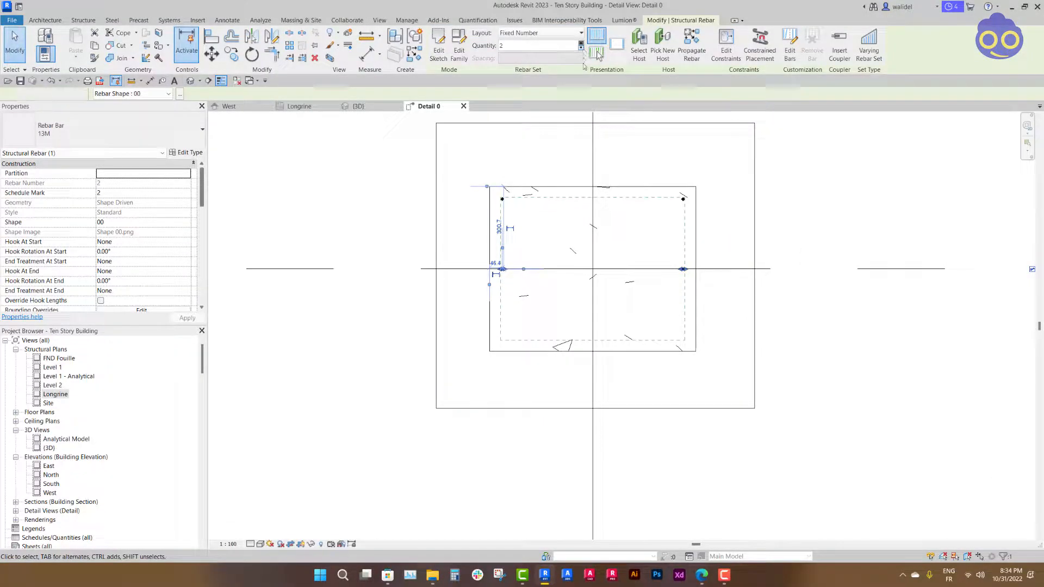
click(581, 48)
scroll(515, 277, up, 4)
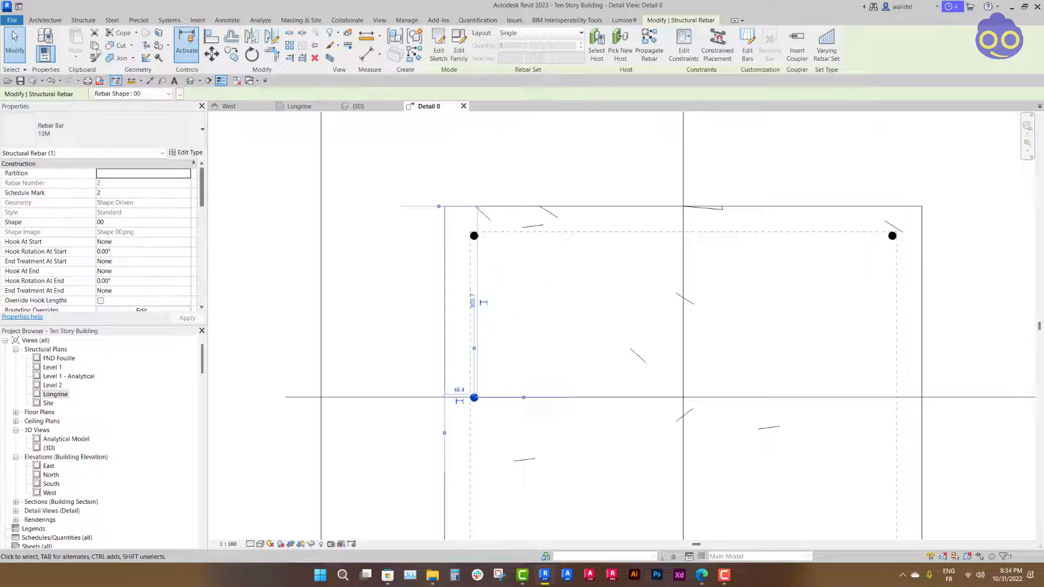
click(211, 54)
click(474, 397)
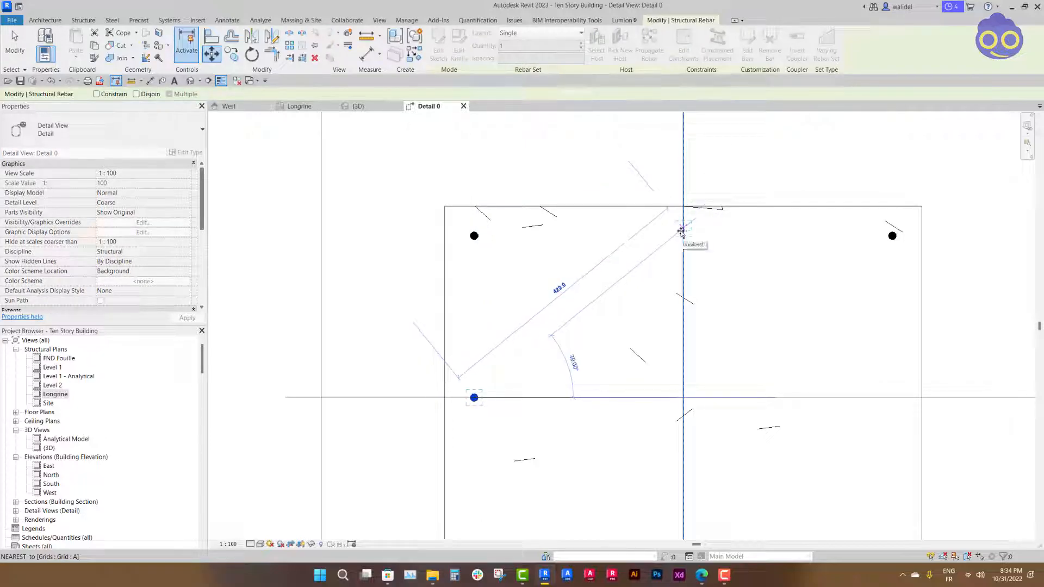
click(682, 234)
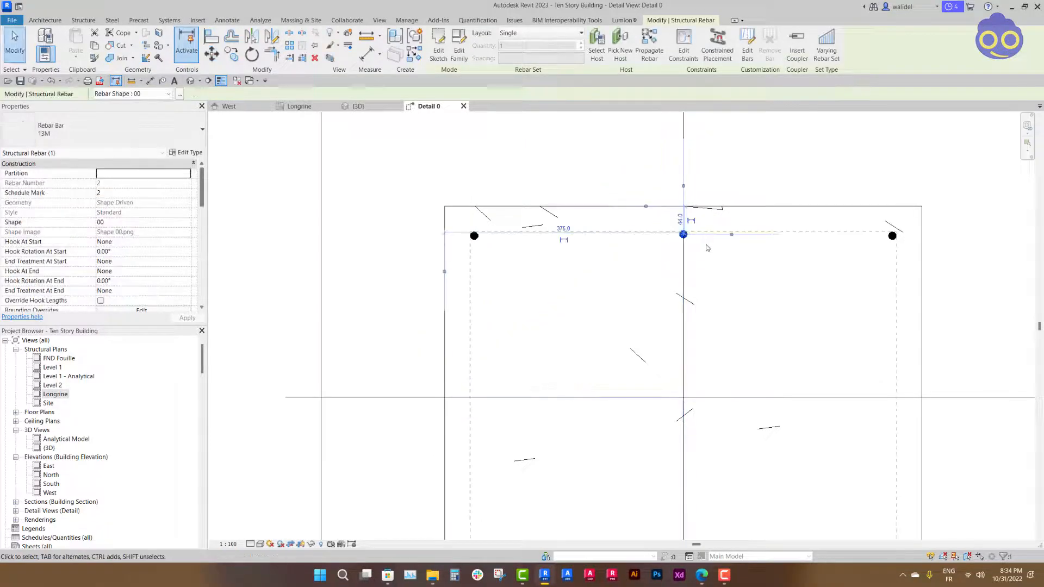
key(Escape)
Align the middle bar on grid A with the corner bars of the upper row
scroll(685, 255, down, 1)
click(697, 231)
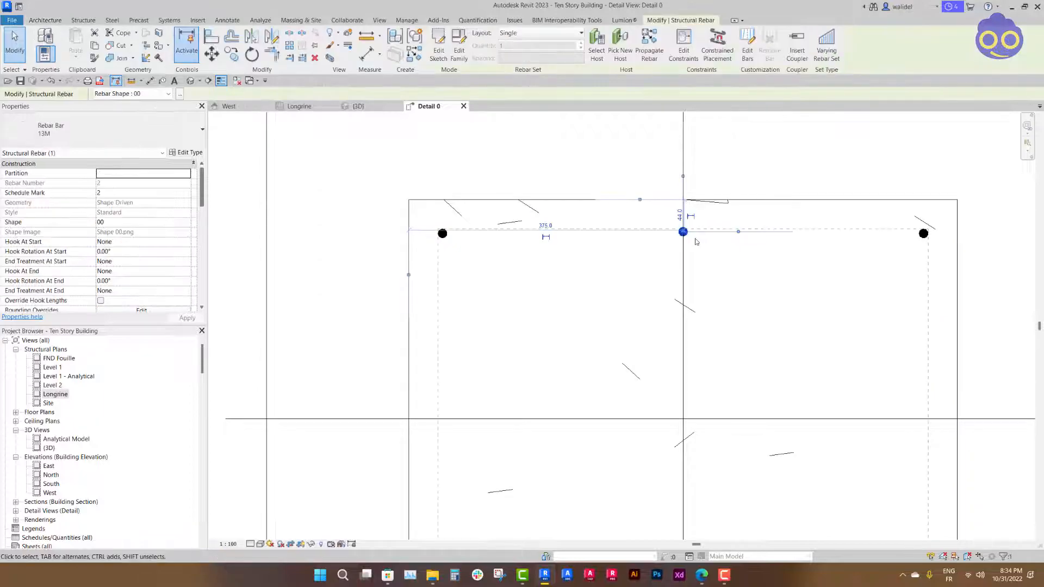
click(218, 39)
scroll(429, 251, up, 3)
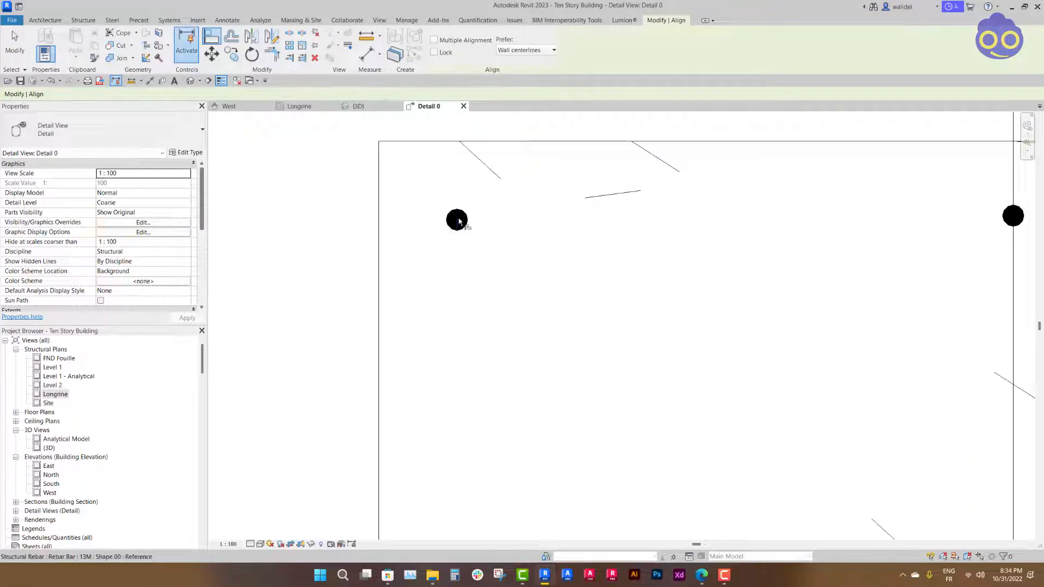
middle_drag(641, 235, 336, 266)
click(711, 247)
scroll(744, 242, down, 5)
key(Escape)
key(Escape)
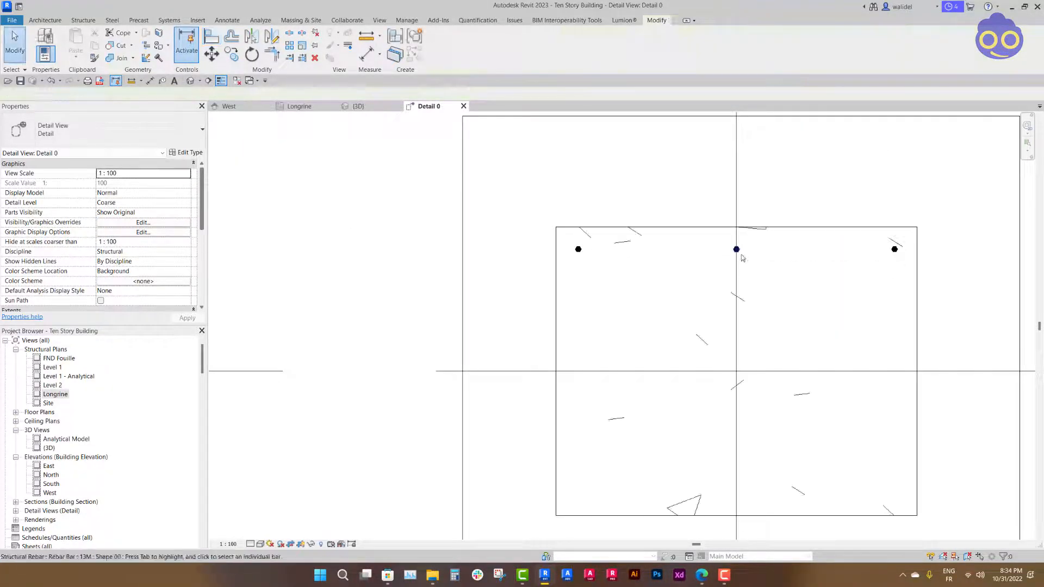
Mirror a copy of the upper row's three bars about the column's horizontal centreline
click(761, 261)
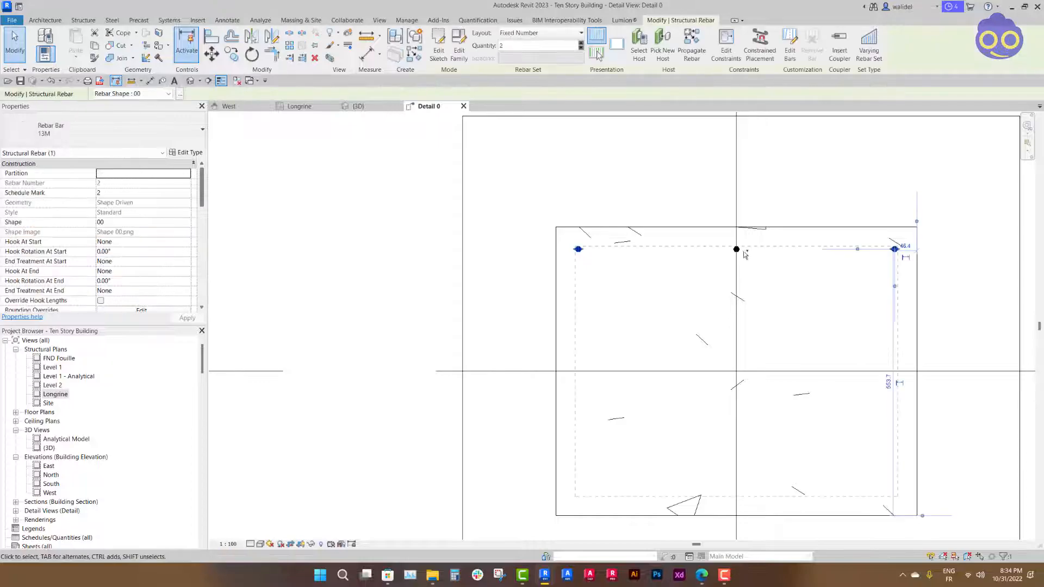
ctrl+click(749, 255)
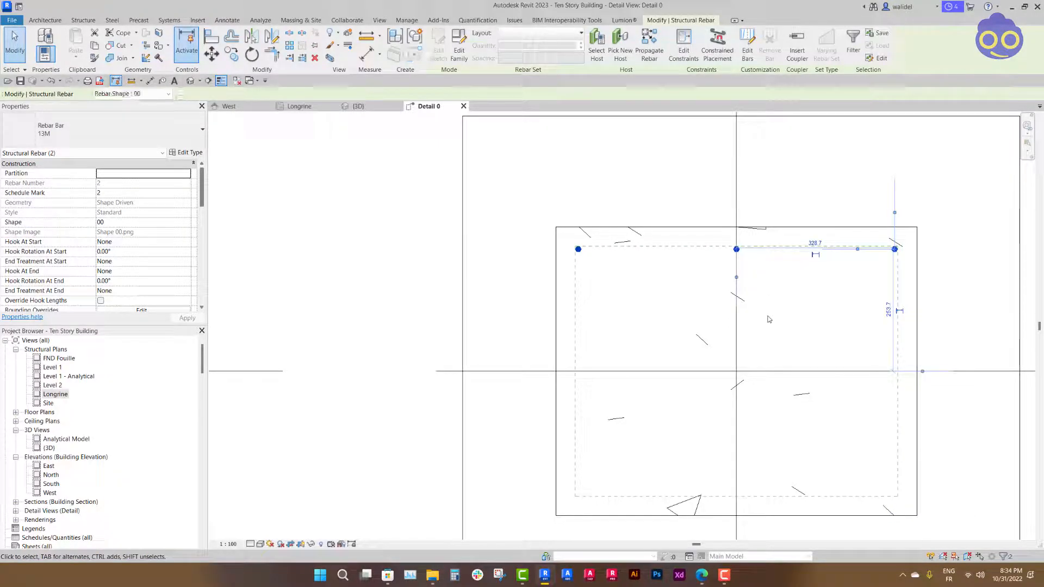
middle_drag(763, 419, 688, 347)
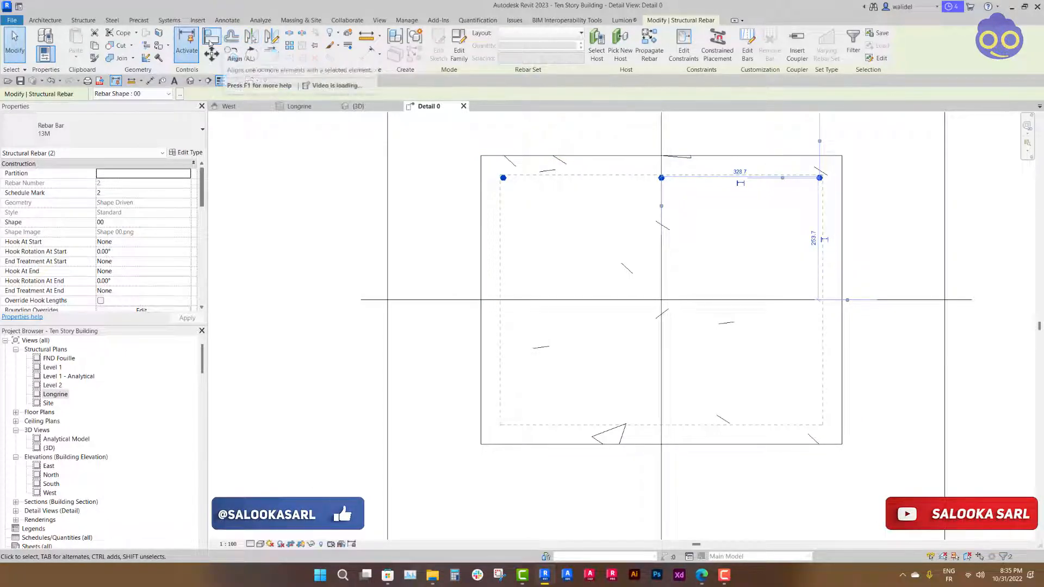
click(250, 39)
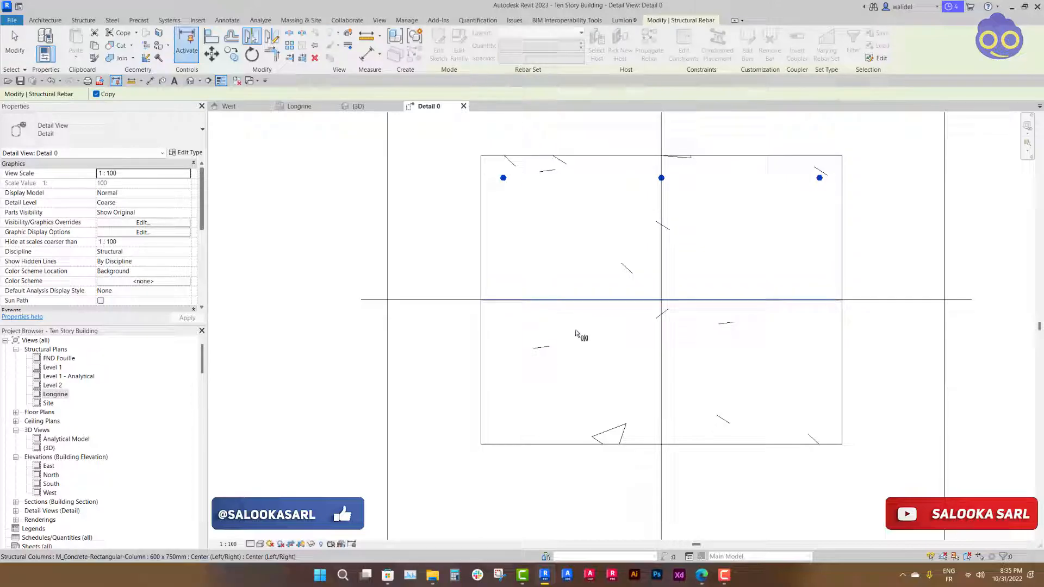
click(740, 304)
middle_drag(718, 254, 687, 275)
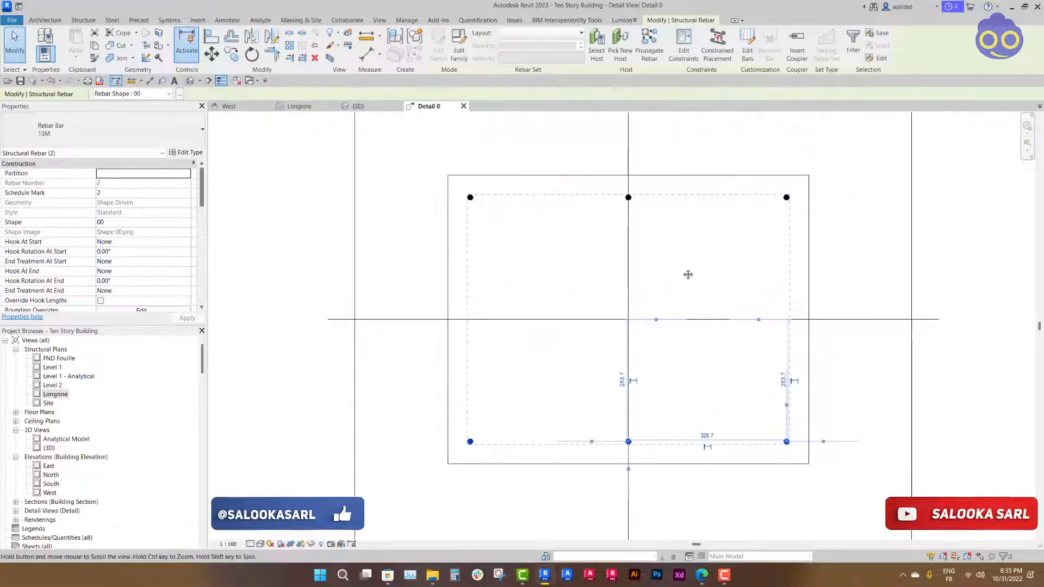
click(675, 281)
scroll(647, 301, down, 3)
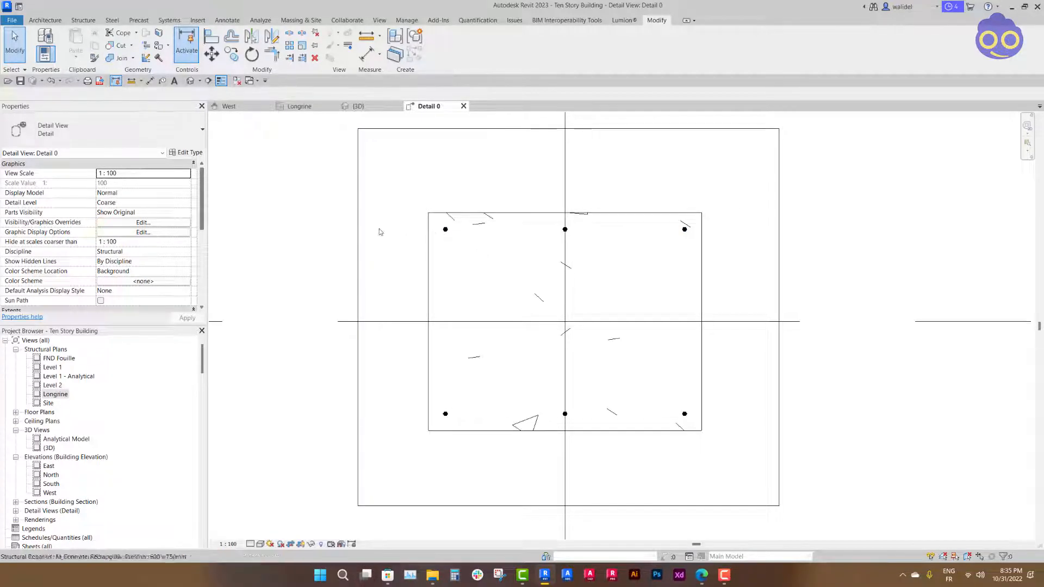
Select the column's upper and lower corner bar sets and both middle bars, and change their type to 19M
click(446, 229)
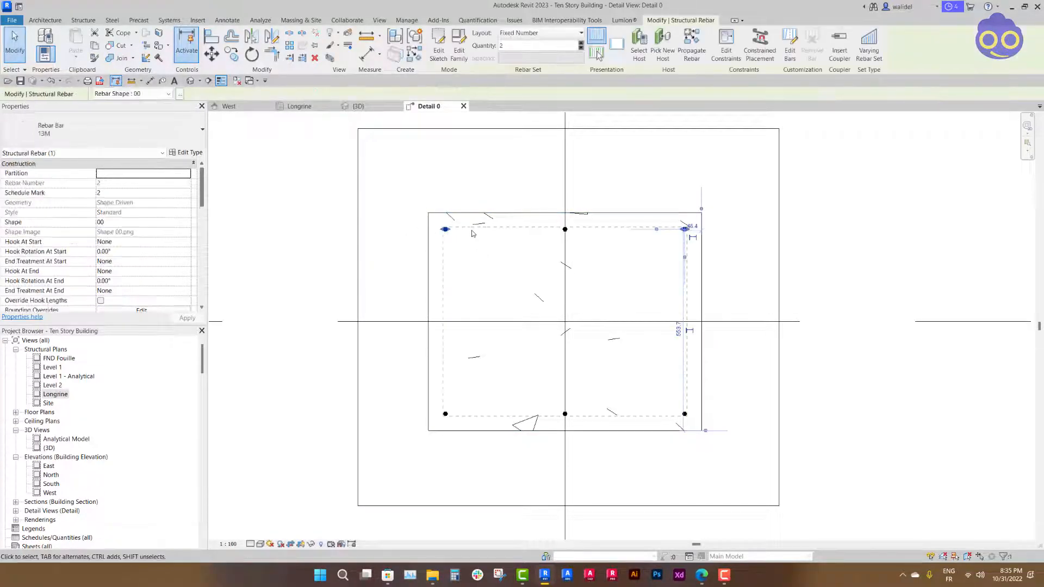
right_click(448, 232)
click(569, 232)
ctrl+click(565, 229)
ctrl+click(565, 414)
ctrl+click(684, 415)
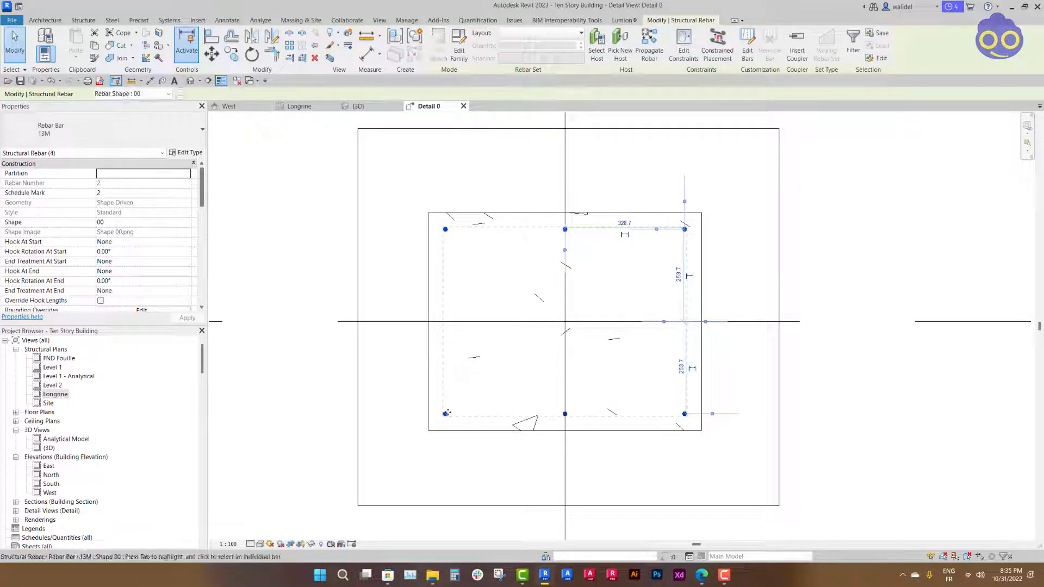
click(65, 132)
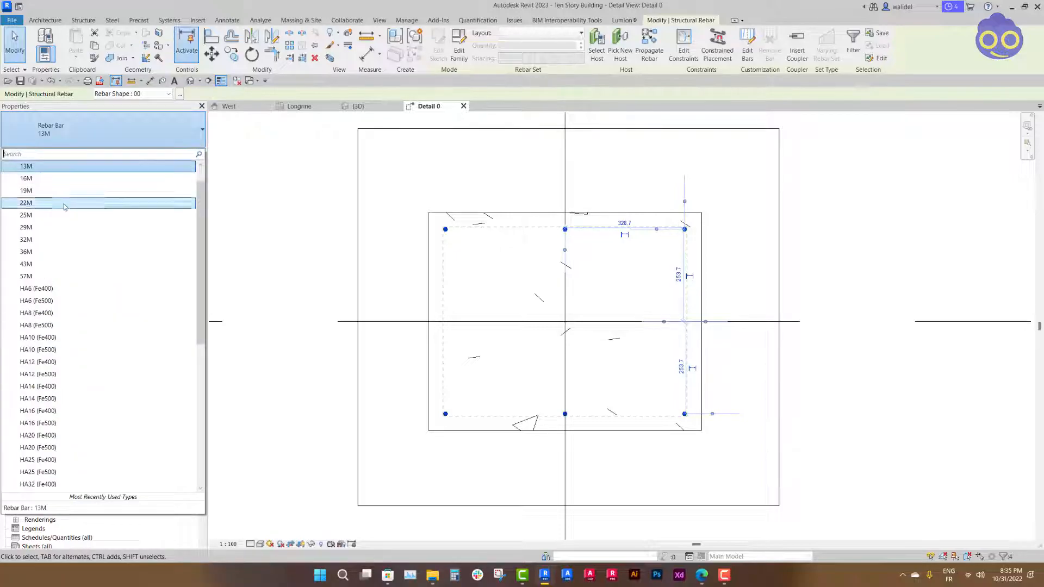
click(40, 192)
middle_drag(517, 270, 494, 253)
scroll(428, 278, up, 2)
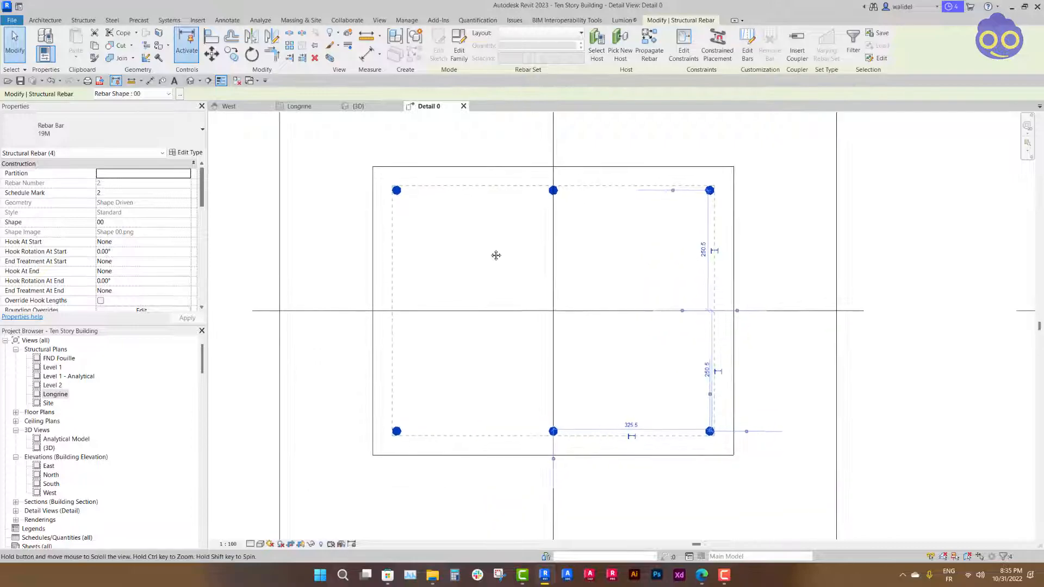
scroll(554, 237, up, 1)
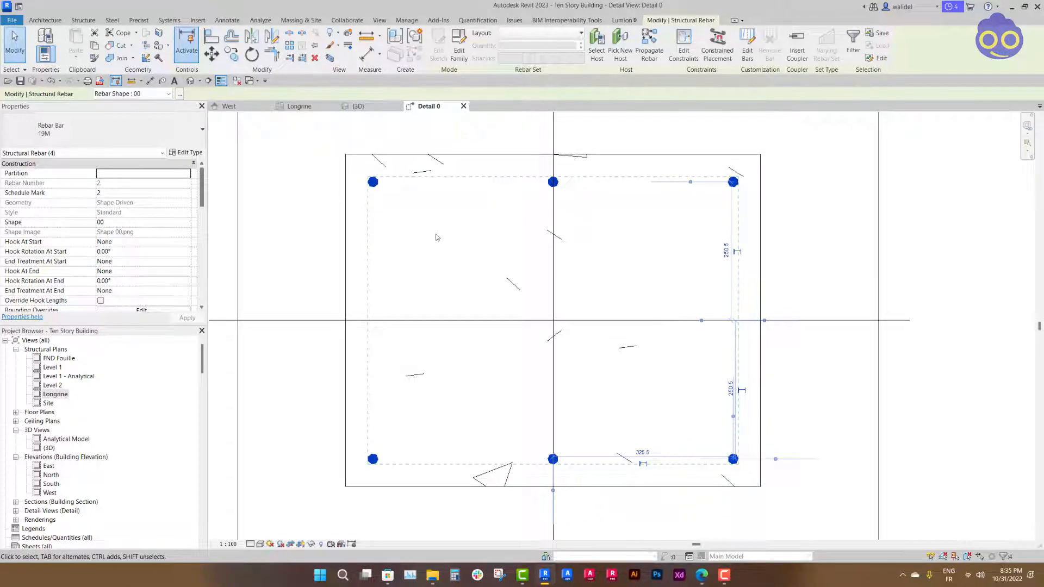
scroll(518, 265, down, 3)
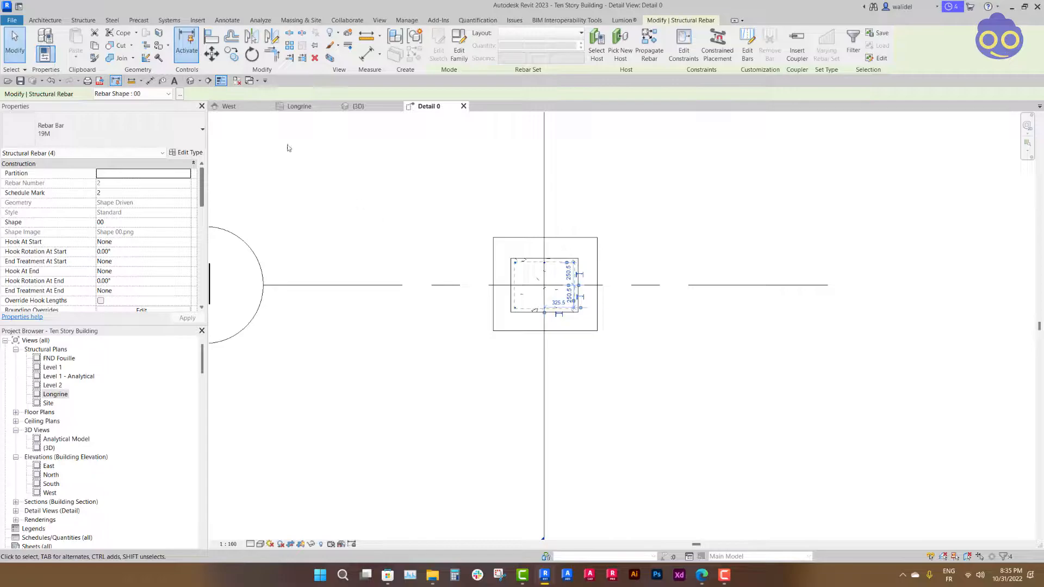
In the West elevation, set the selected column rebars to View Unobscured for the West view
click(240, 109)
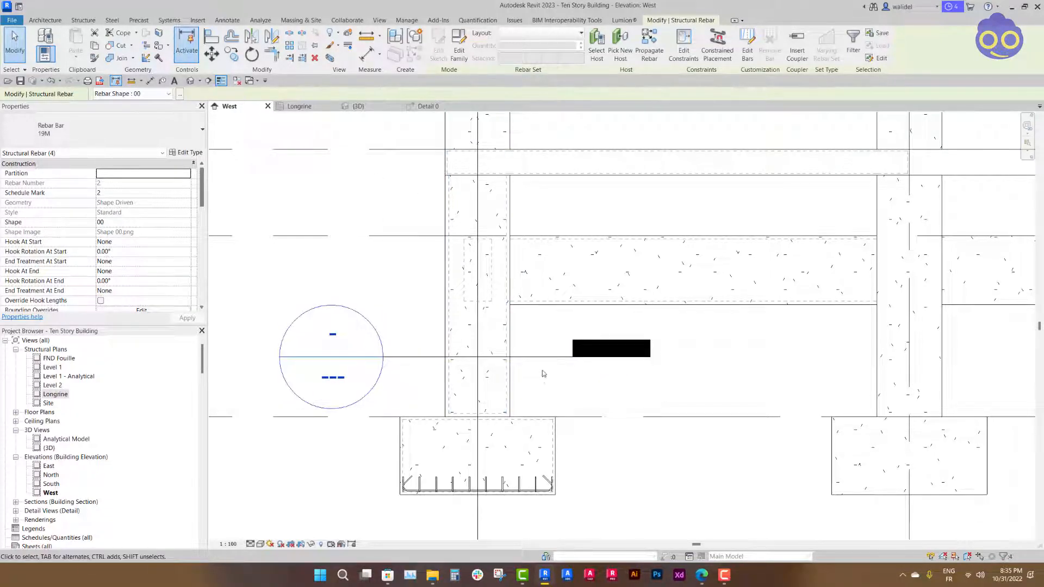
scroll(102, 277, down, 2)
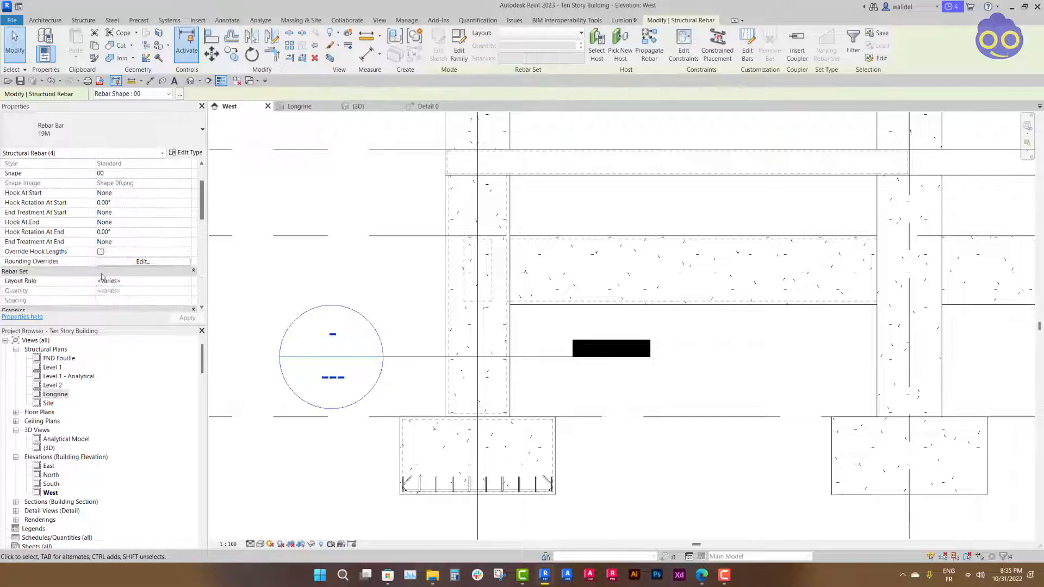
scroll(101, 277, down, 2)
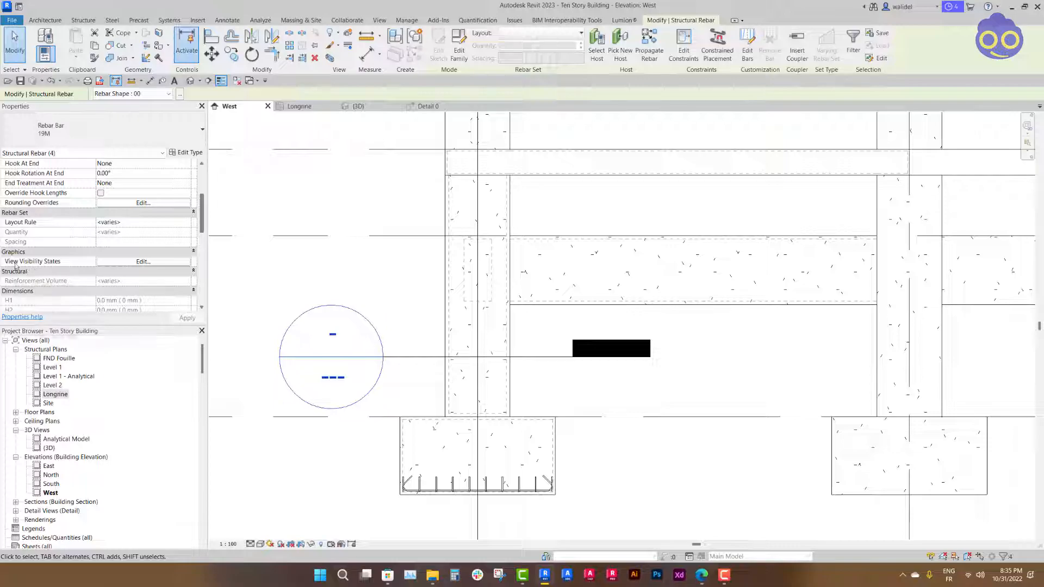
click(136, 261)
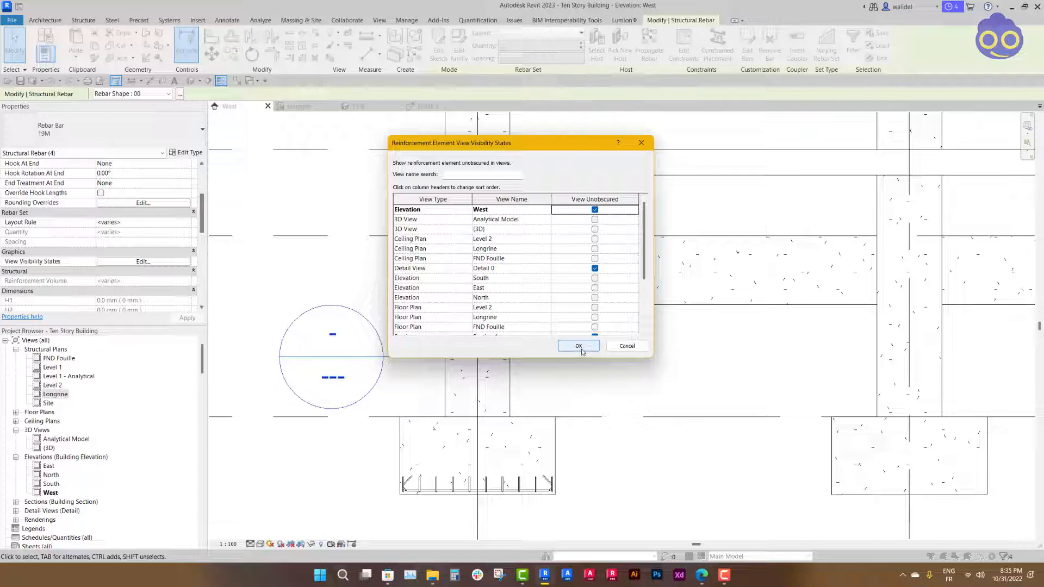
click(578, 347)
middle_drag(498, 200, 507, 231)
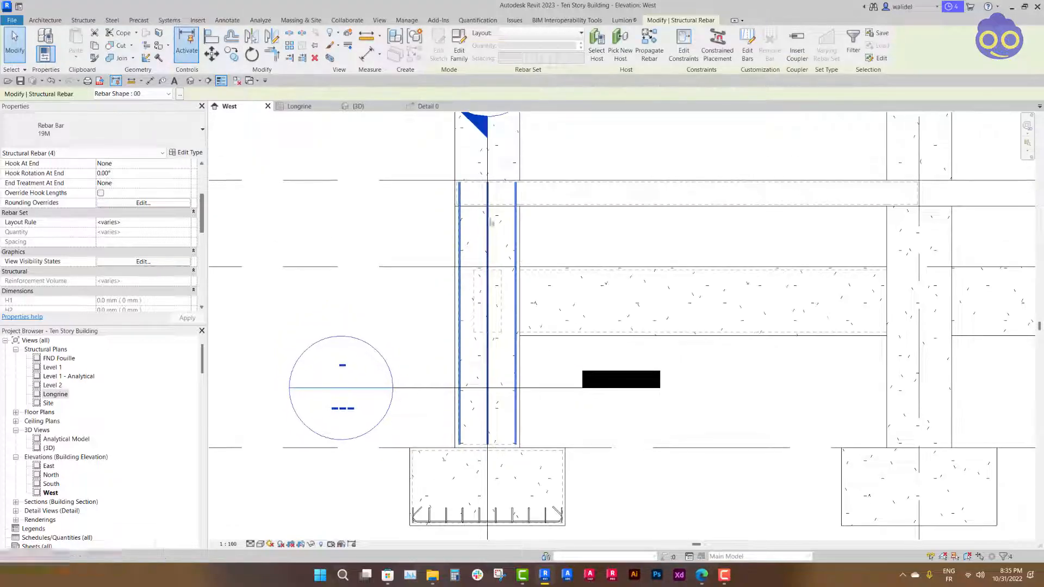
mouse_move(562, 419)
middle_down()
mouse_move(571, 373)
mouse_move(572, 436)
middle_up()
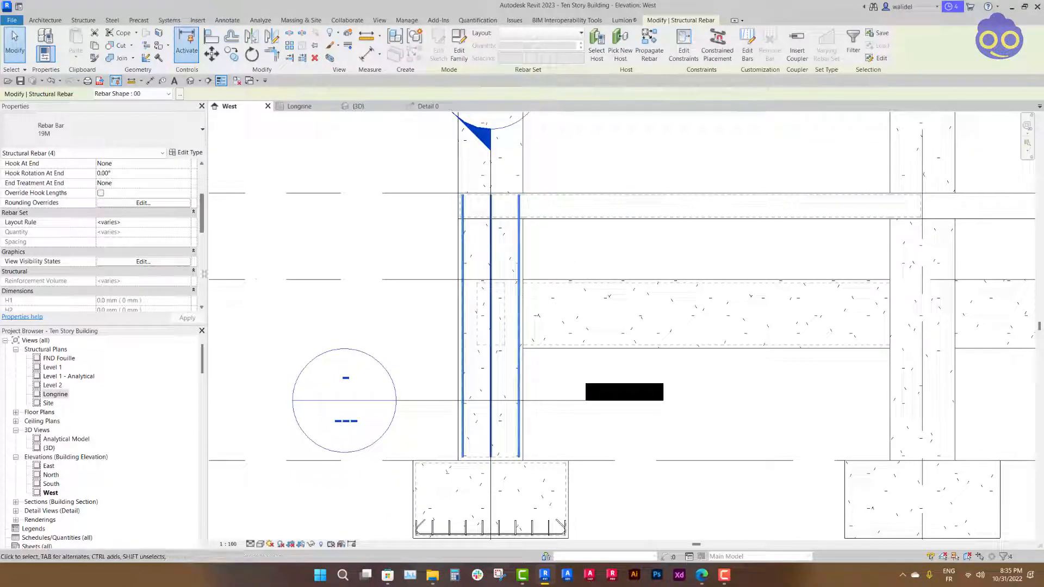
middle_drag(486, 413, 485, 354)
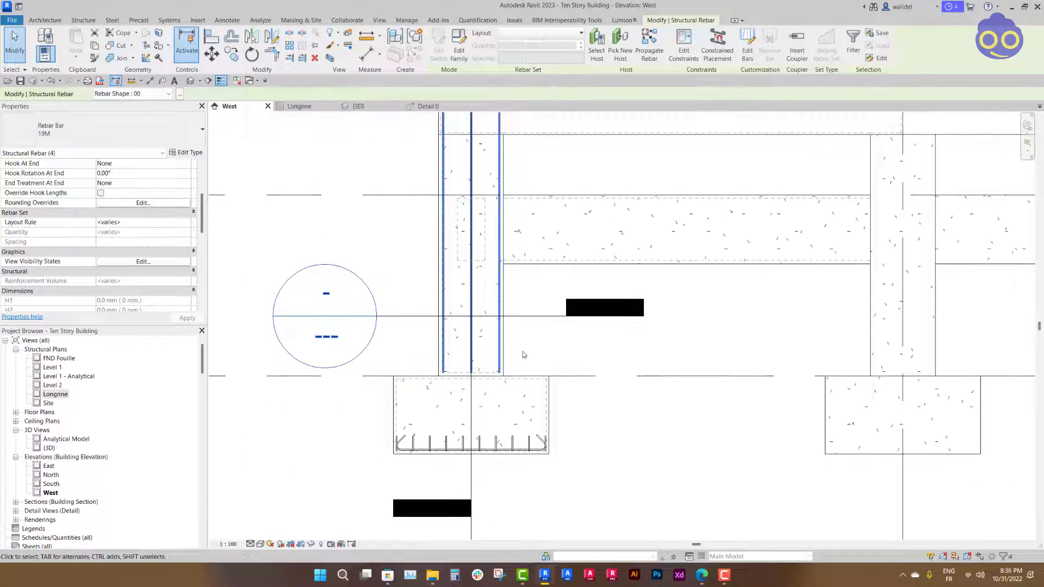
Stretch the lower ends of one corner bar set through the footing down to its bottom reinforcement
scroll(522, 351, up, 1)
click(508, 369)
click(496, 361)
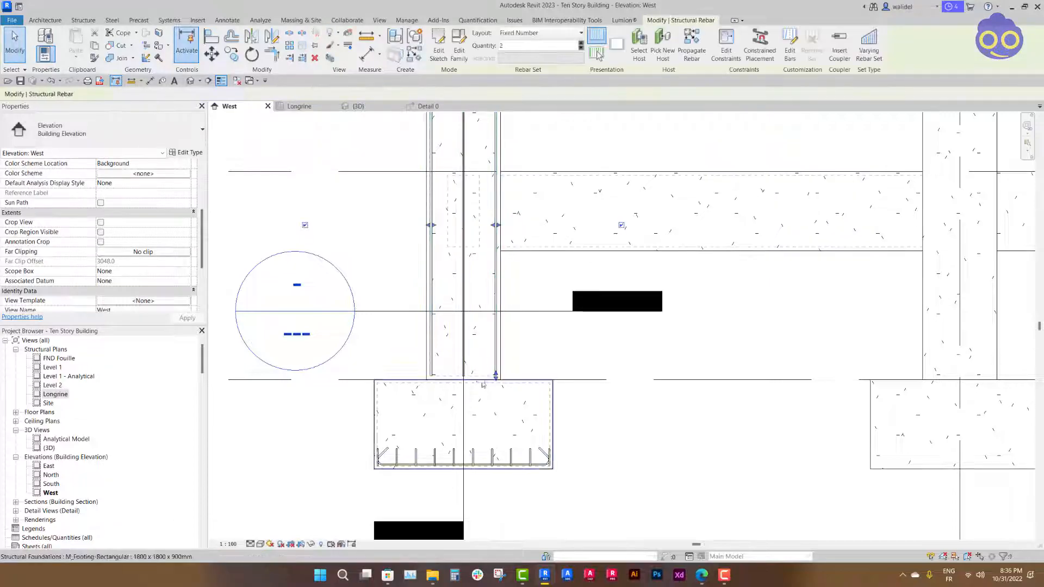
scroll(483, 385, up, 1)
scroll(491, 298, up, 2)
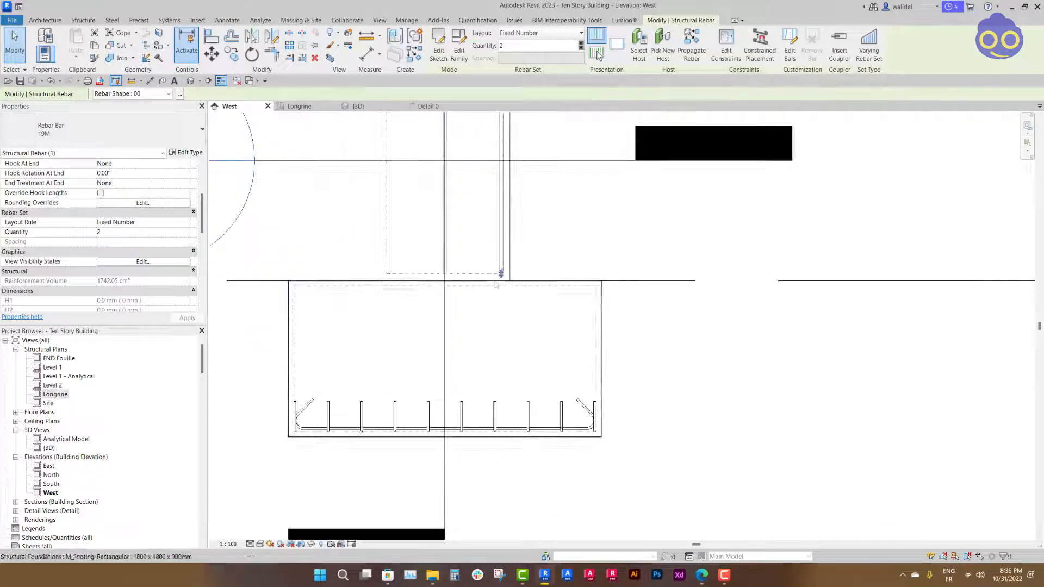
drag(501, 275, 504, 347)
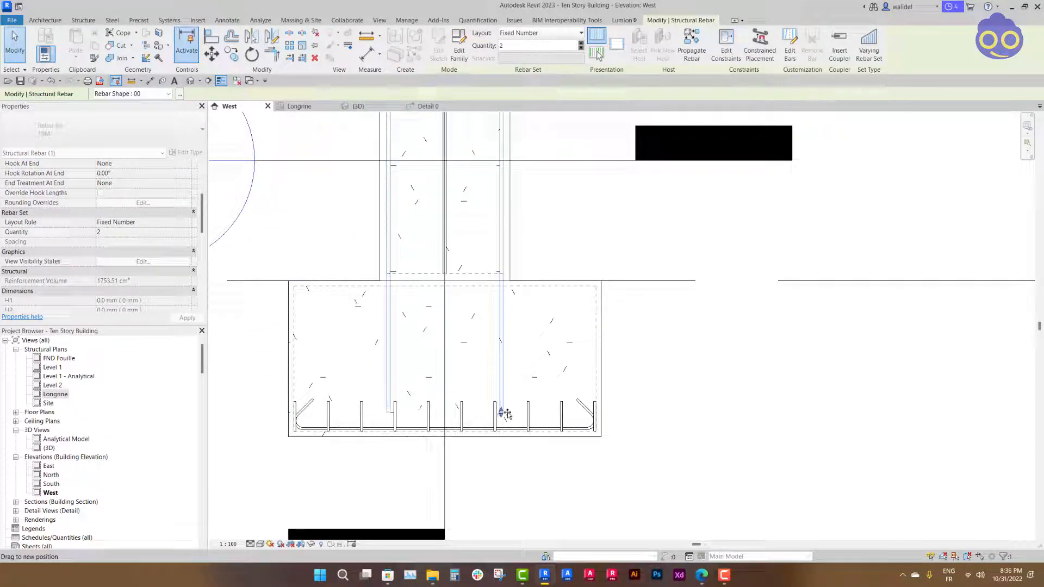
scroll(503, 429, up, 8)
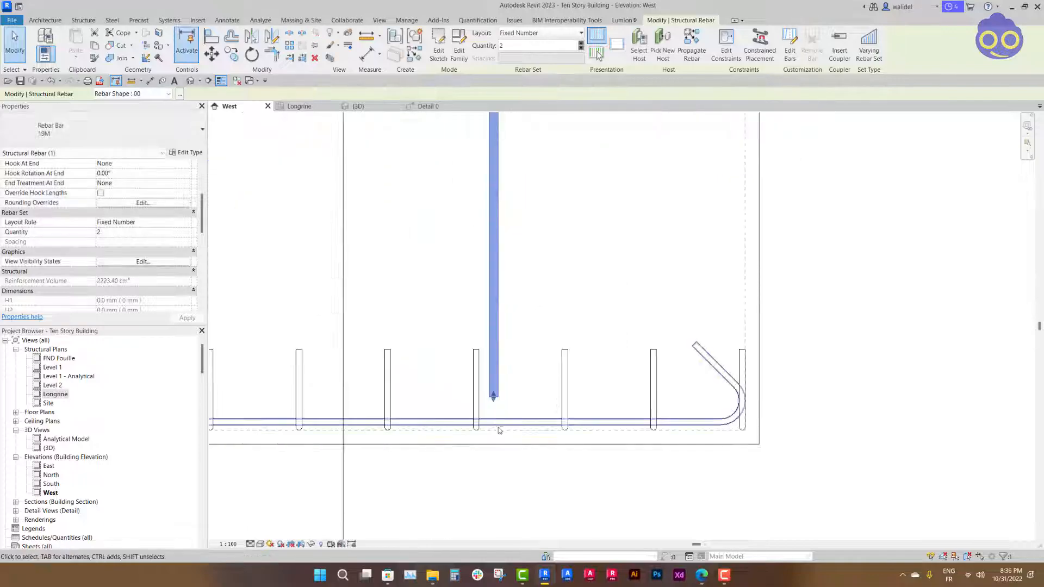
drag(498, 369, 497, 414)
scroll(498, 420, up, 6)
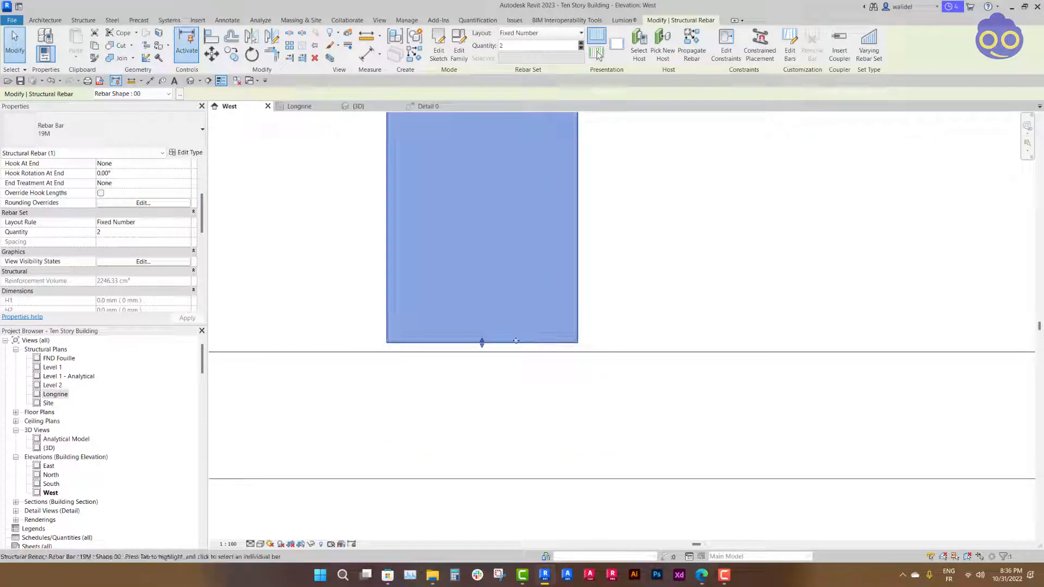
scroll(517, 342, down, 1)
scroll(517, 342, down, 4)
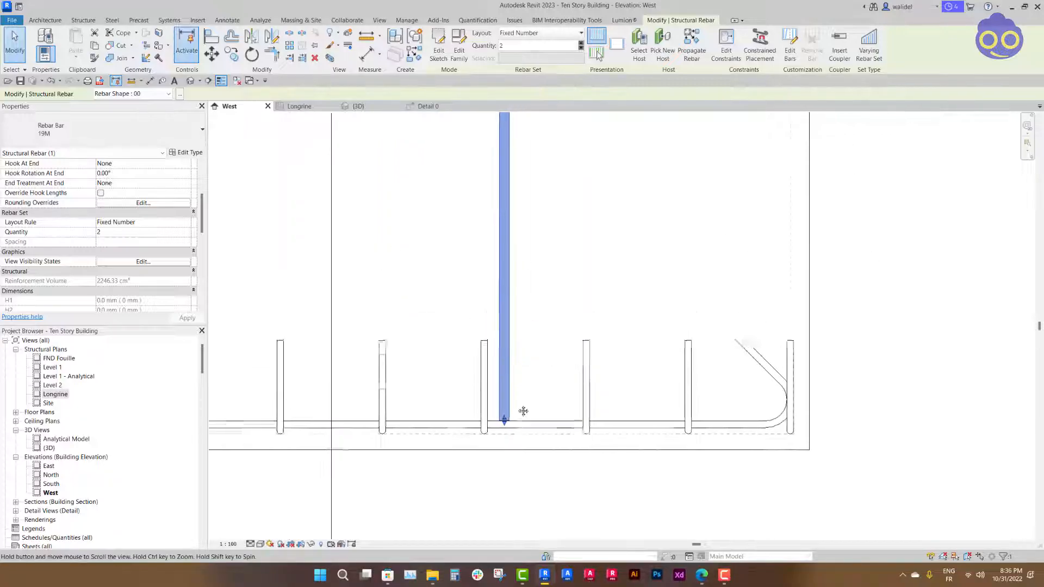
Stretch the upper ends of the same corner bar set past the beam into the column above
scroll(576, 346, down, 8)
middle_drag(588, 301, 574, 380)
scroll(567, 297, up, 8)
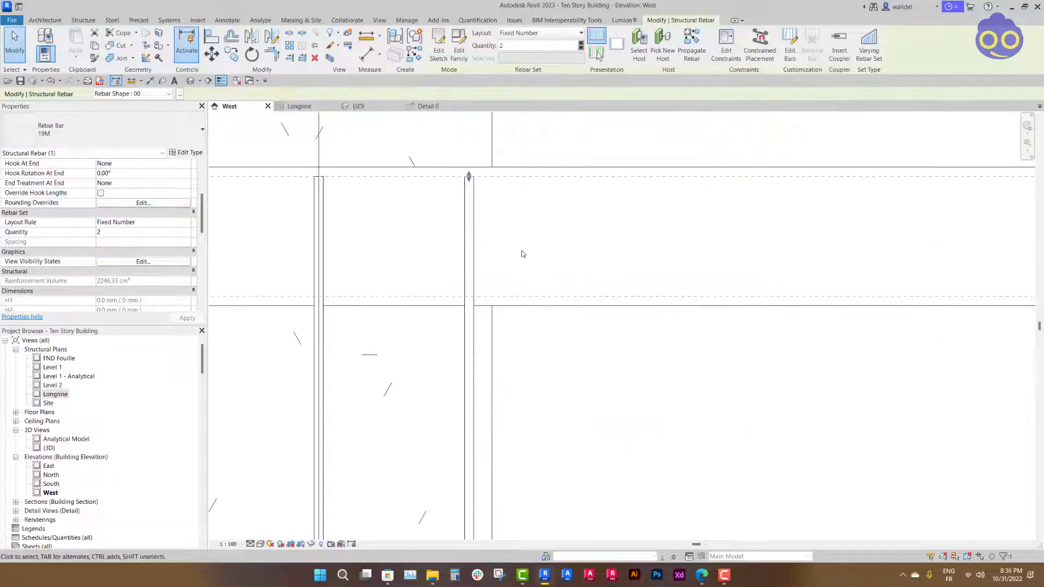
middle_drag(521, 254, 576, 368)
scroll(534, 315, down, 2)
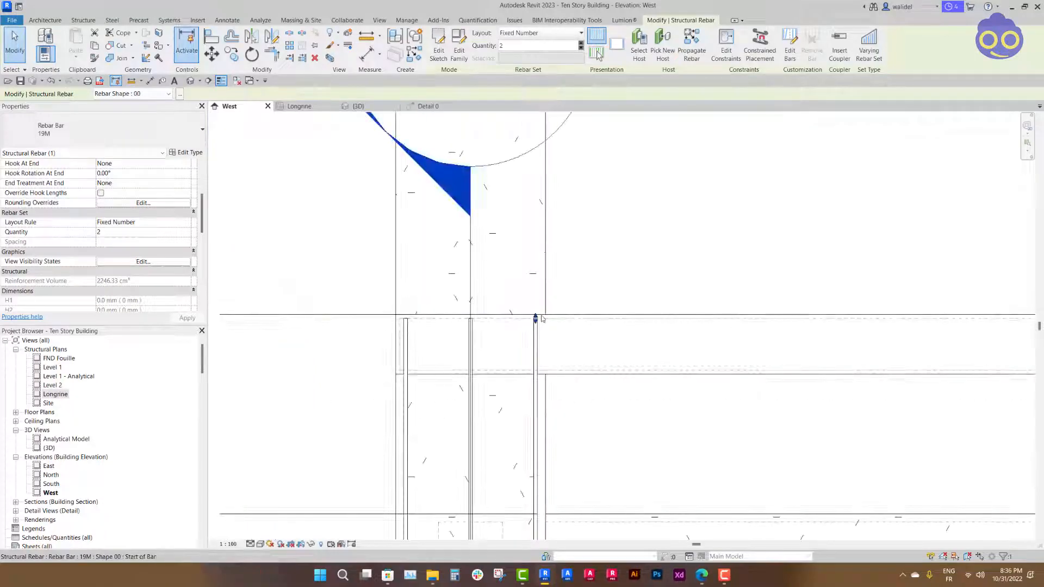
drag(535, 319, 536, 317)
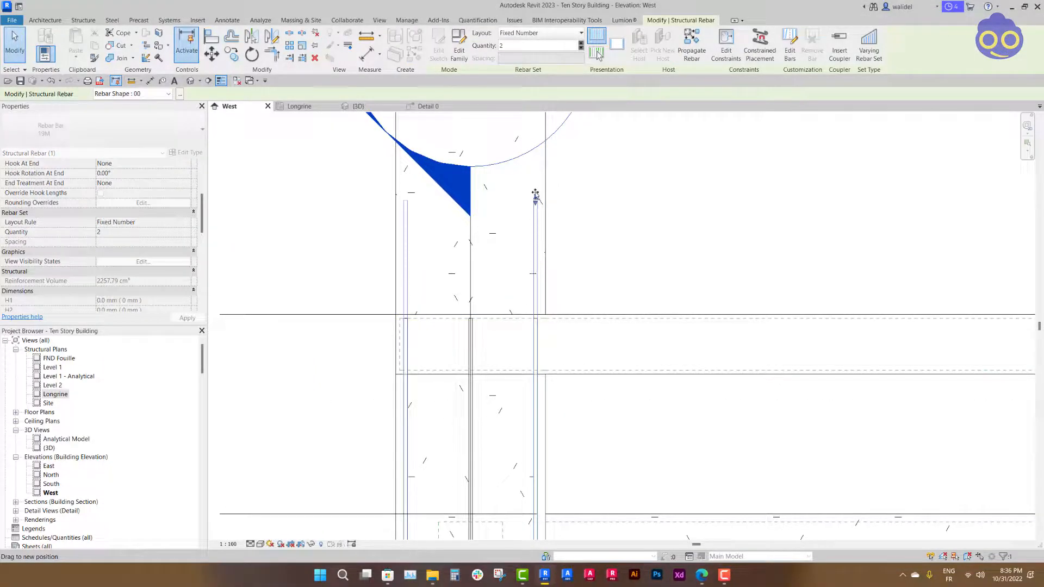
drag(539, 130, 540, 130)
middle_drag(570, 203, 591, 296)
Set dimension a of the extended corner bar set to 4880 mm
scroll(108, 281, down, 5)
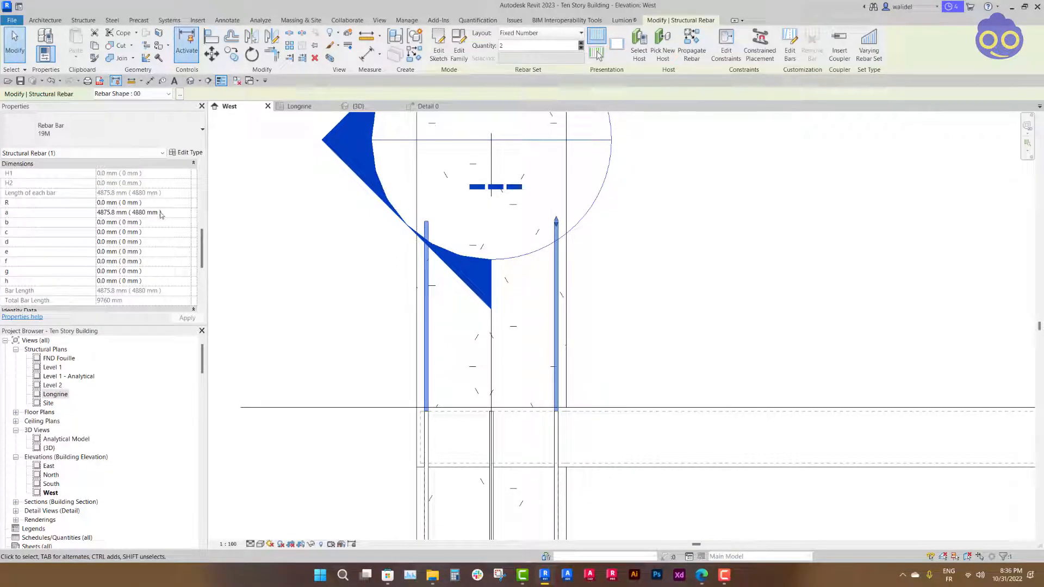
click(165, 215)
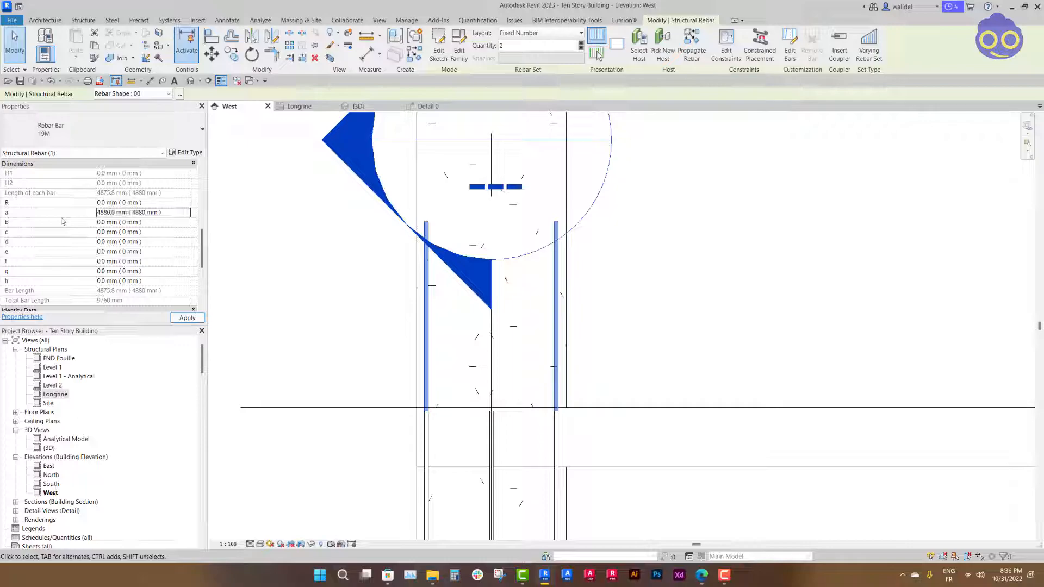
middle_drag(602, 277, 613, 235)
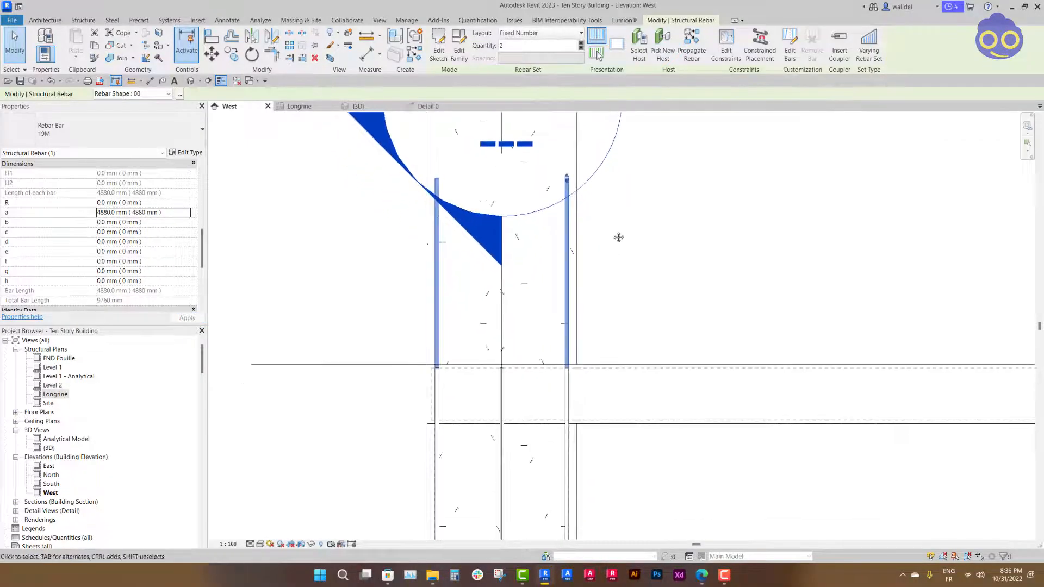
scroll(597, 265, down, 5)
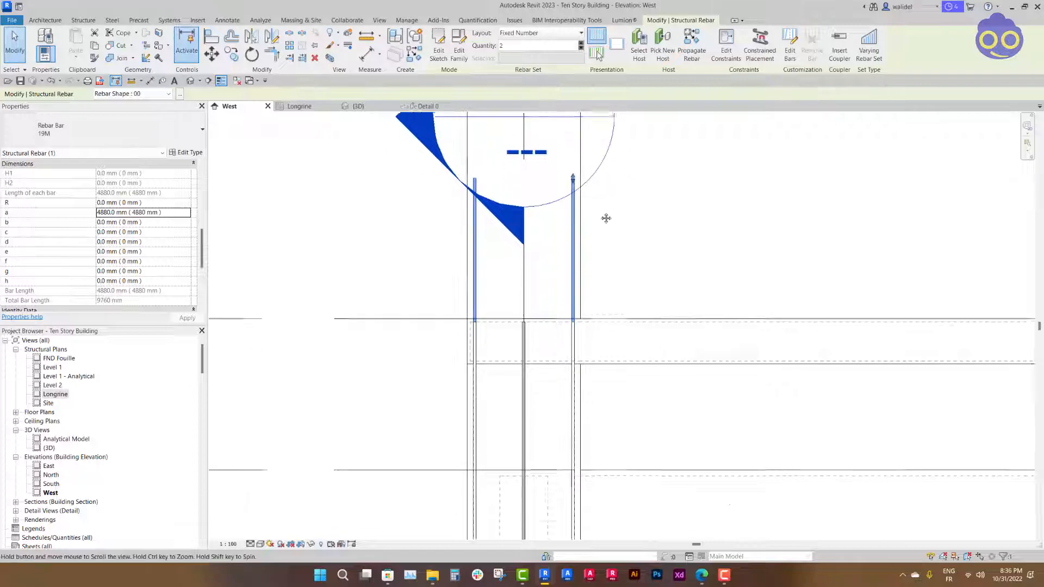
Move the second corner bar set straight down until its lower ends meet the footing's bottom reinforcement
scroll(554, 405, up, 5)
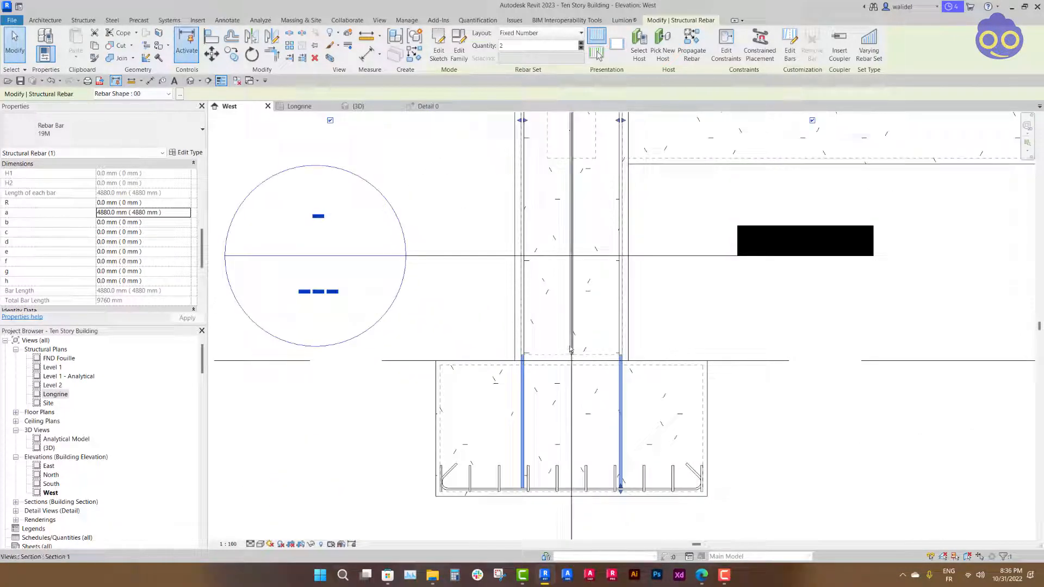
scroll(570, 349, up, 1)
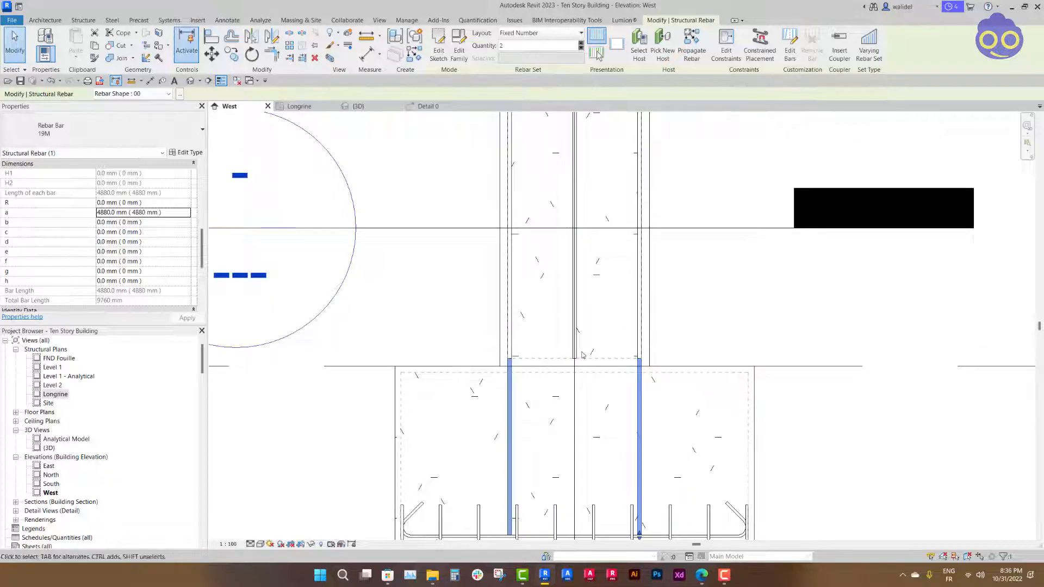
click(571, 351)
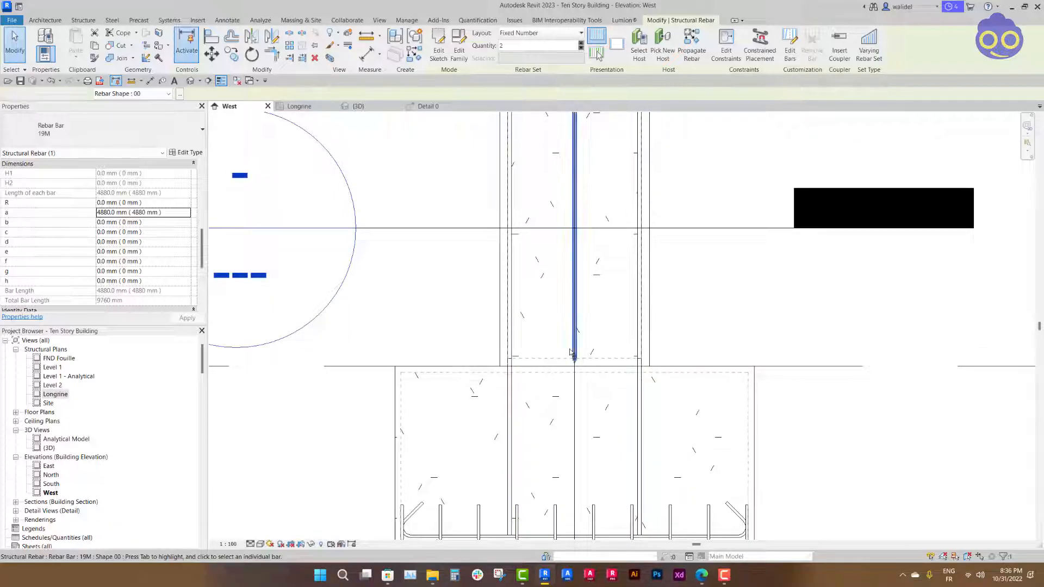
middle_drag(570, 351, 534, 261)
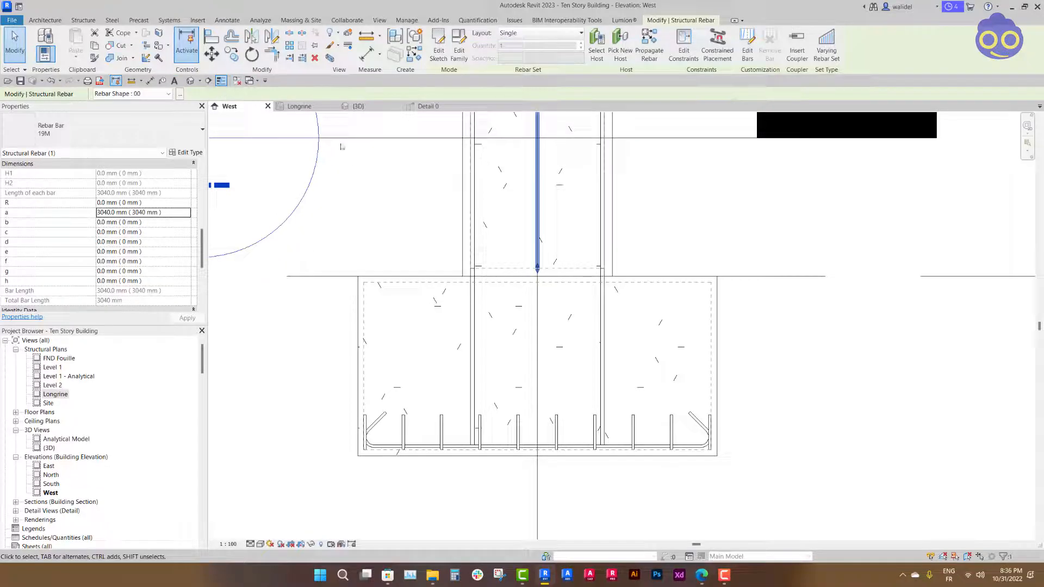
click(476, 262)
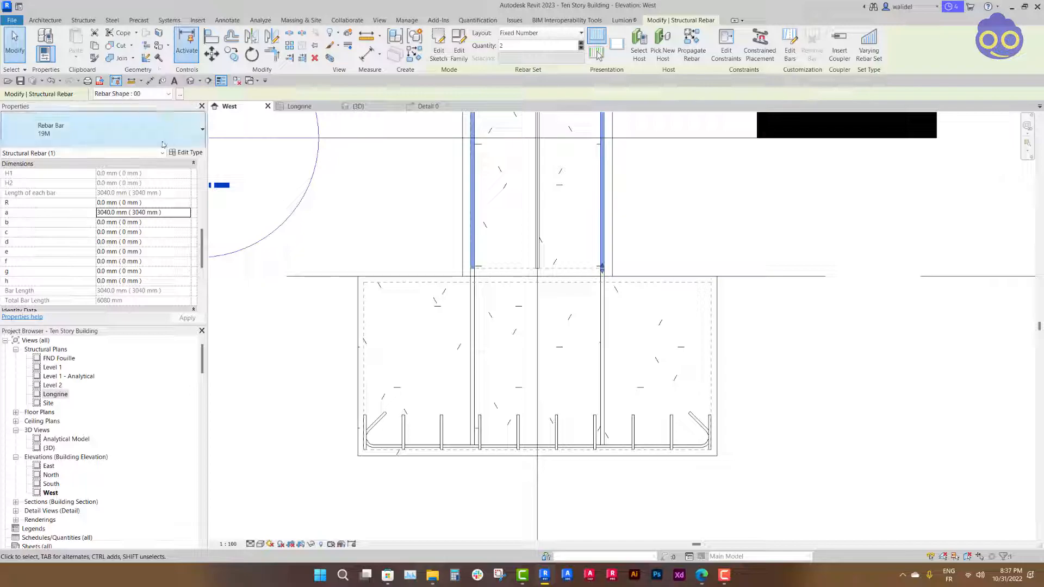
click(219, 59)
middle_drag(478, 426, 477, 337)
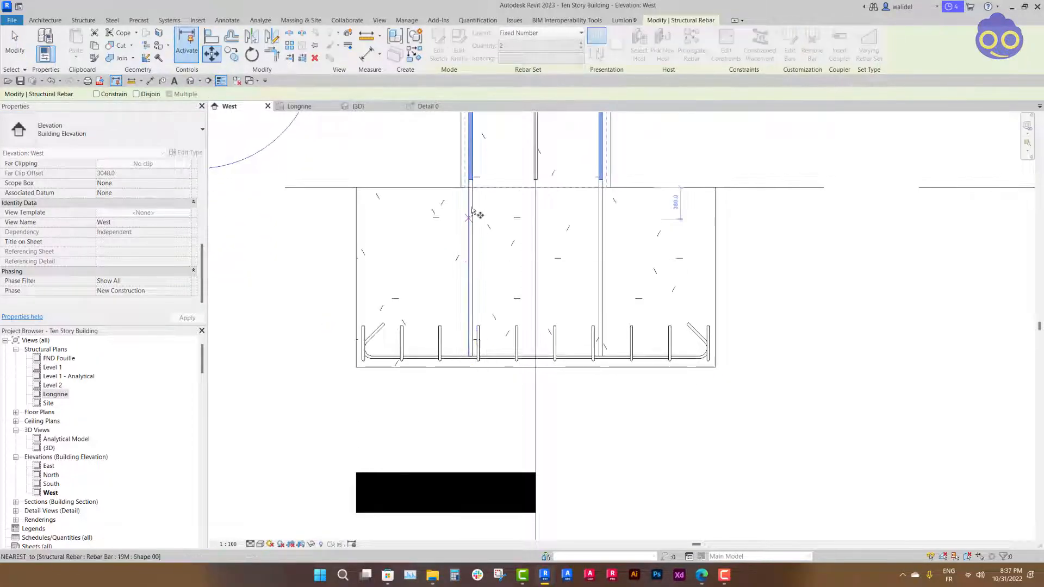
scroll(472, 220, up, 5)
middle_drag(471, 205, 465, 361)
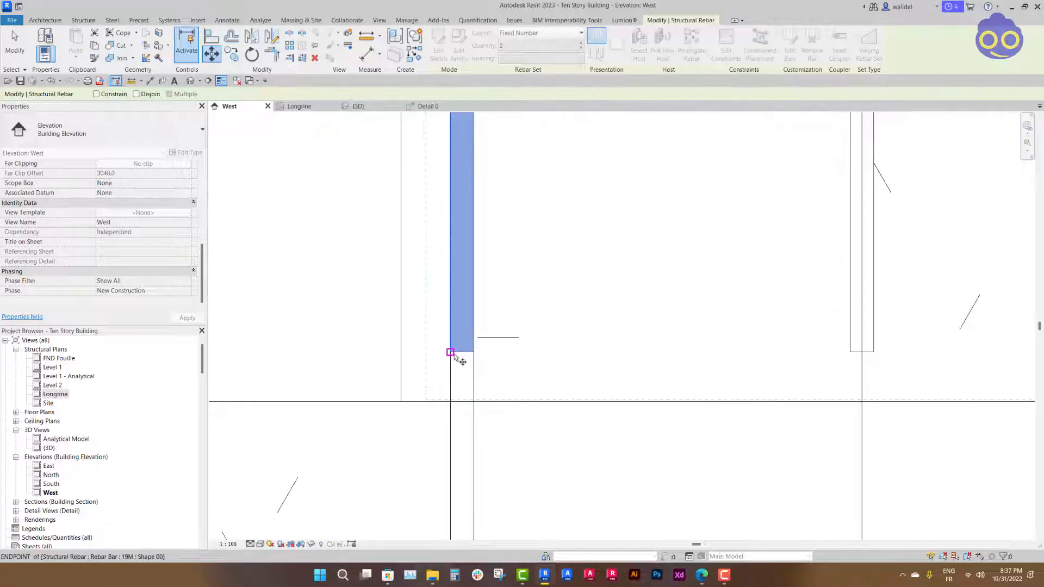
click(450, 352)
scroll(435, 275, down, 4)
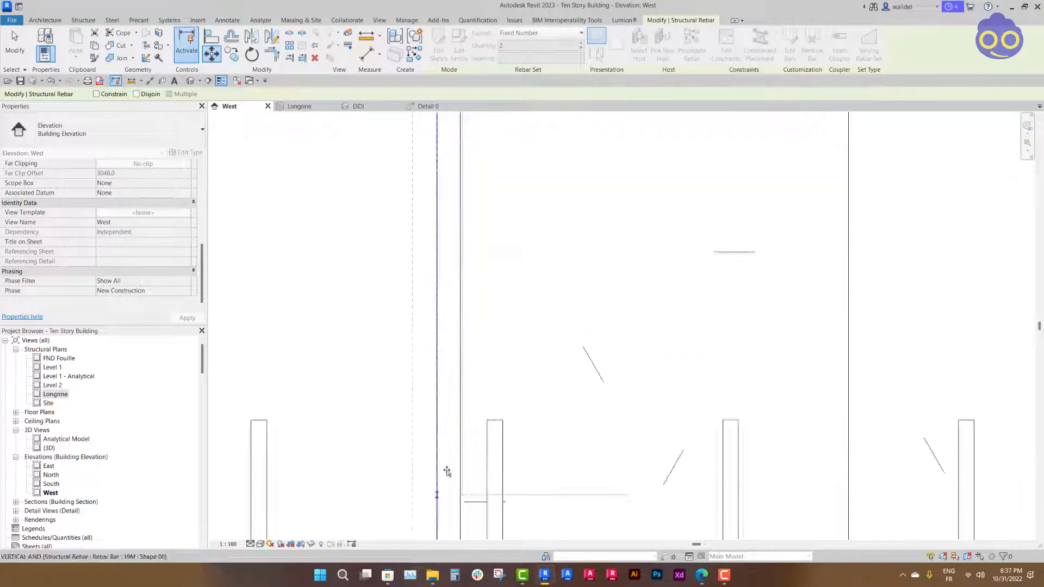
middle_drag(455, 401, 421, 153)
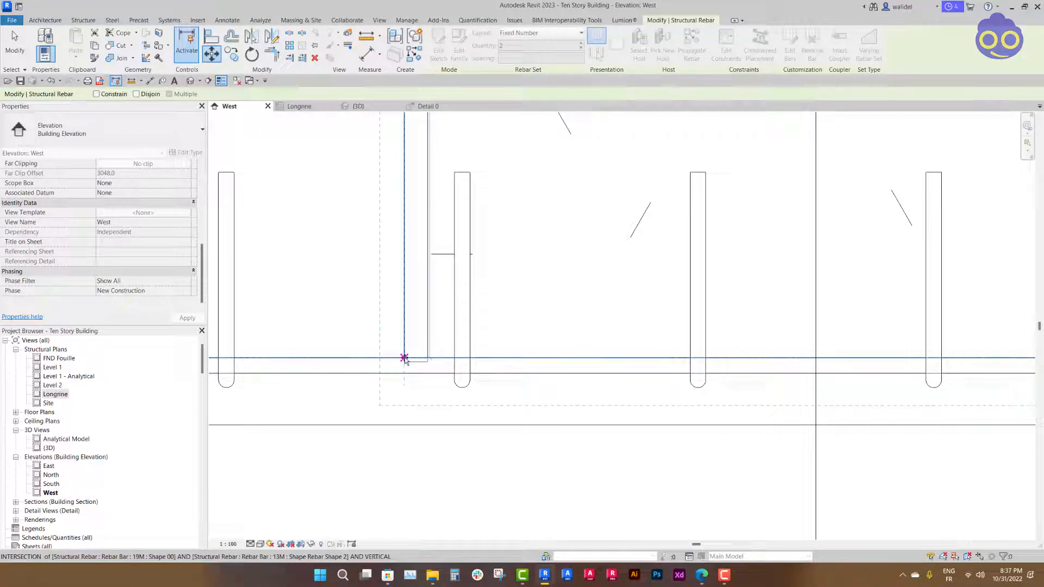
click(404, 357)
Temporarily hide the moved 3040 mm corner bar set in the West view
click(440, 337)
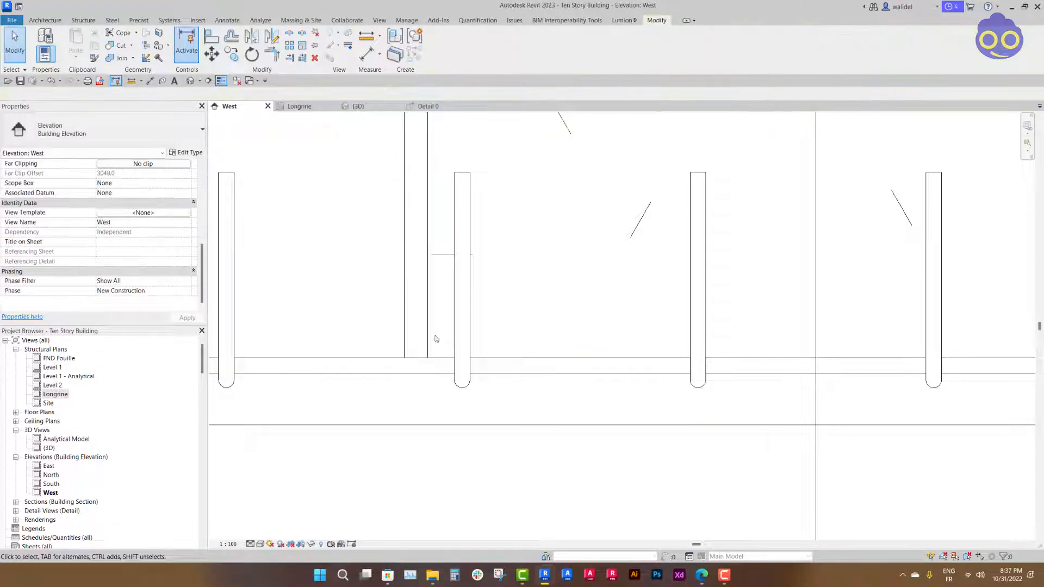
click(420, 335)
scroll(525, 390, down, 2)
scroll(673, 379, down, 1)
middle_drag(724, 360, 617, 380)
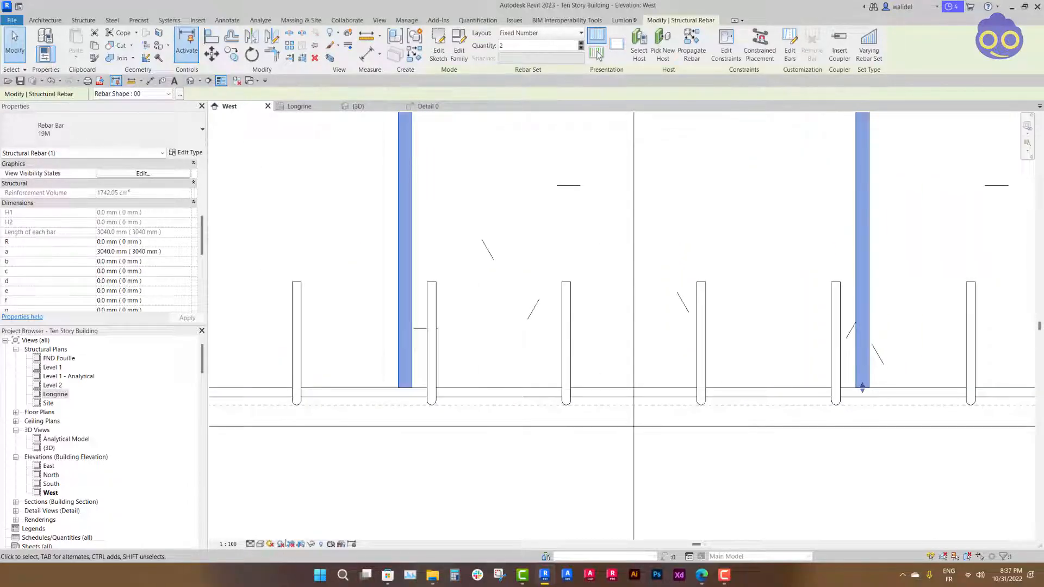
click(312, 544)
click(353, 517)
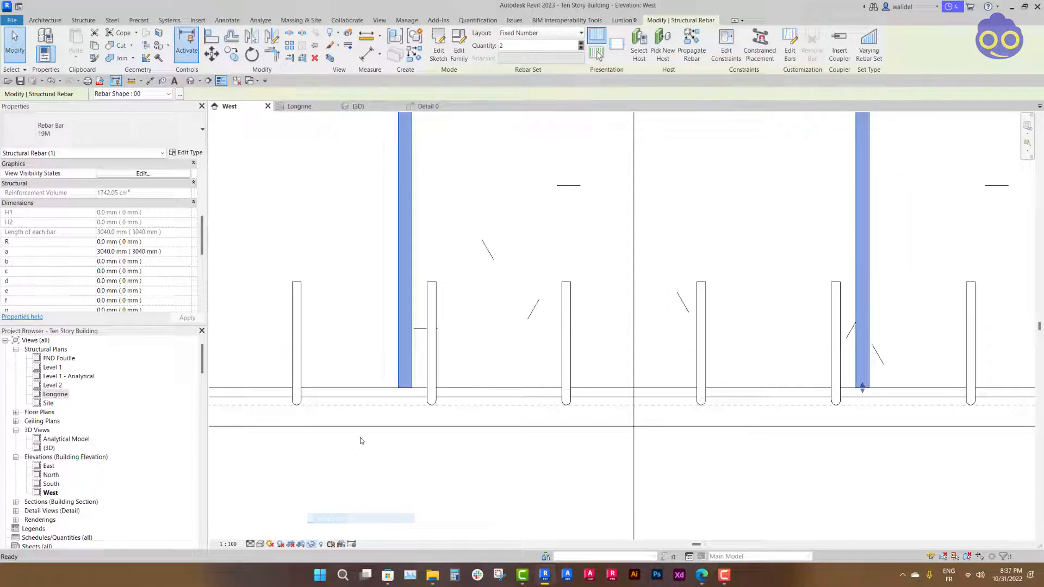
Move the 4880 mm corner bar set vertically so its lower ends rest on the footing's bottom reinforcement
click(409, 376)
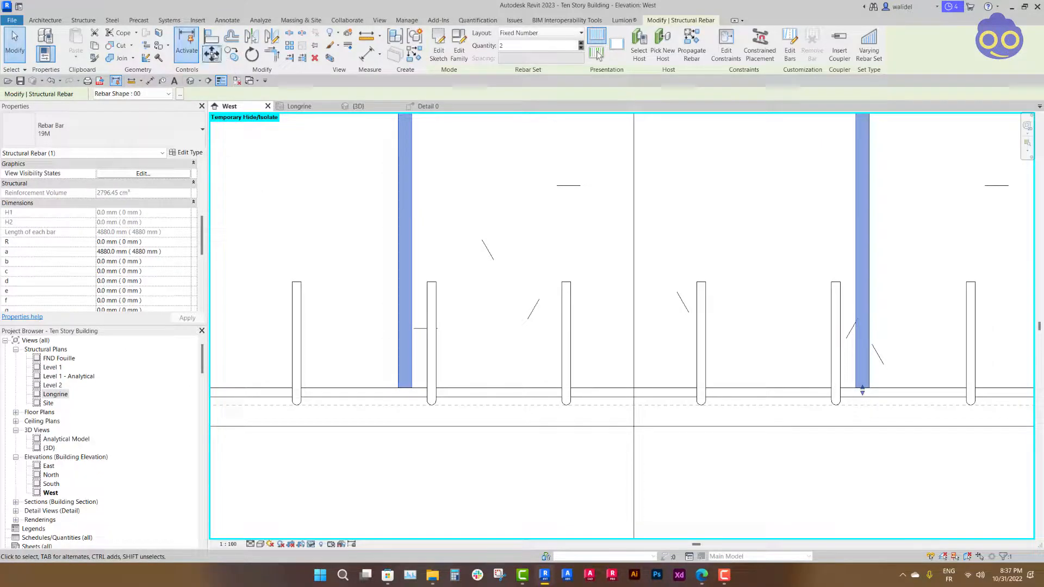
key(m)
key(v)
scroll(413, 391, up, 4)
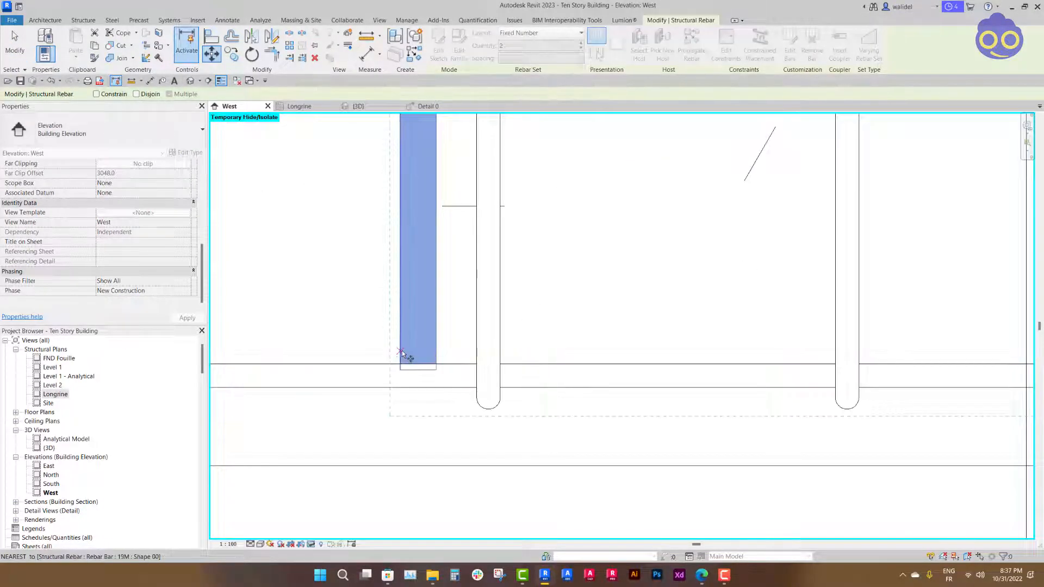
scroll(404, 388, up, 1)
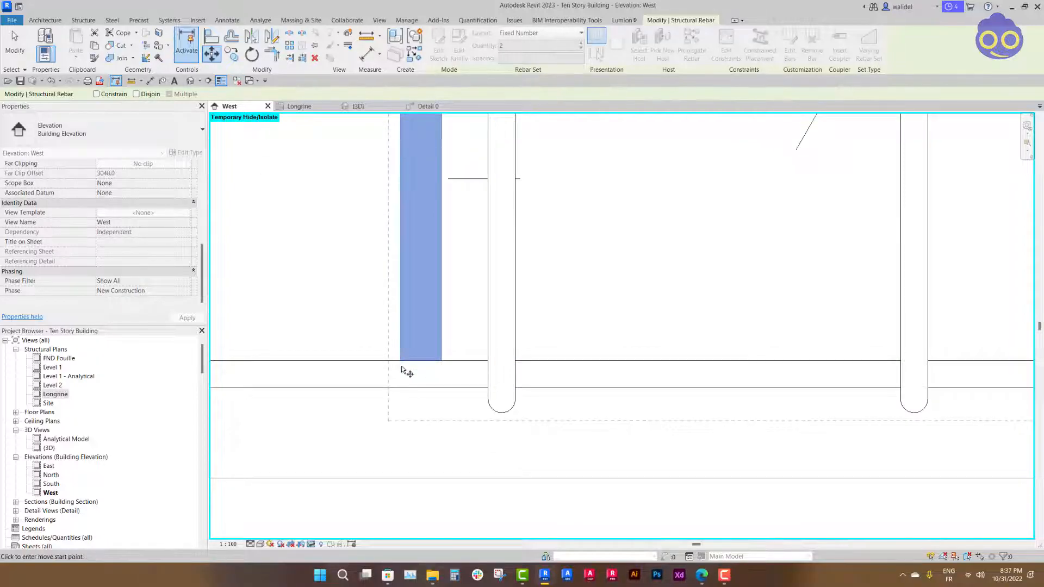
click(400, 347)
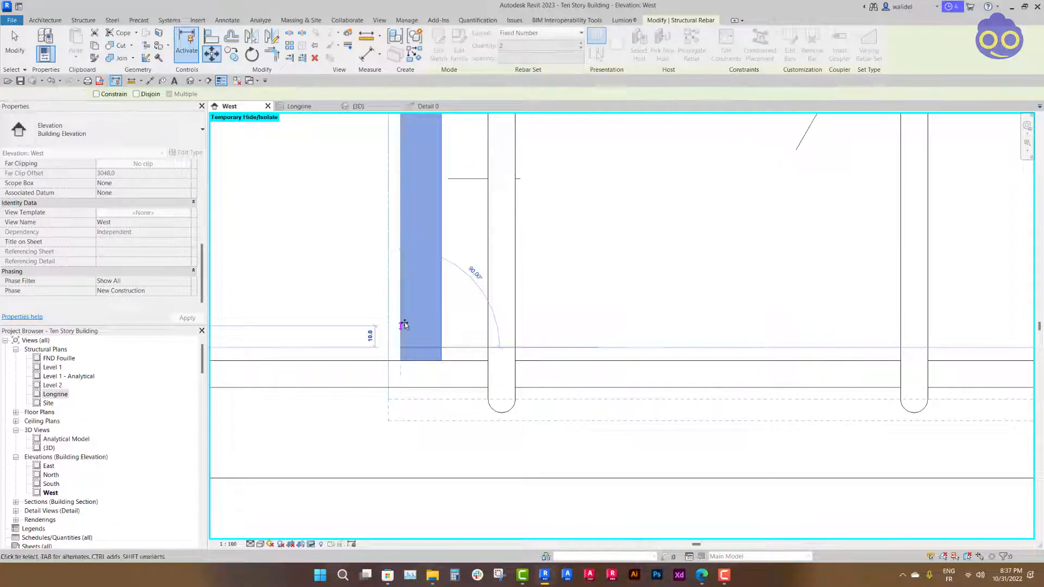
click(403, 326)
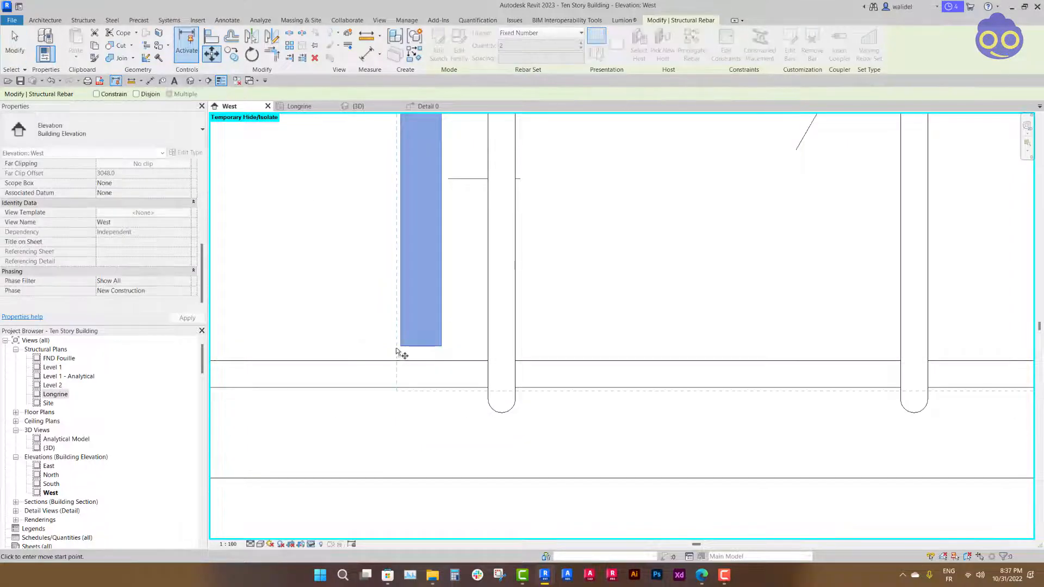
click(400, 347)
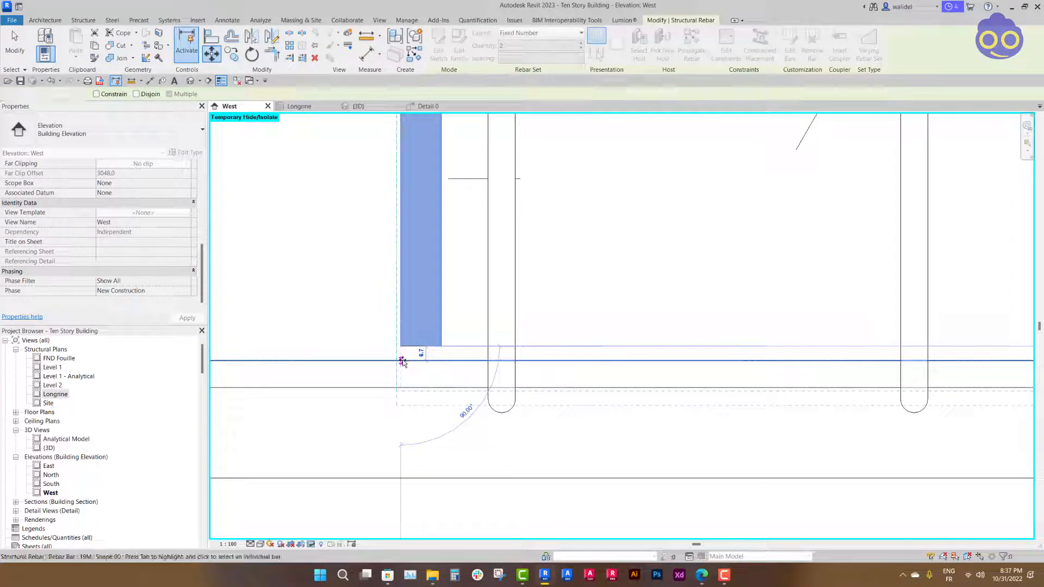
click(401, 361)
scroll(446, 363, down, 5)
scroll(446, 363, down, 1)
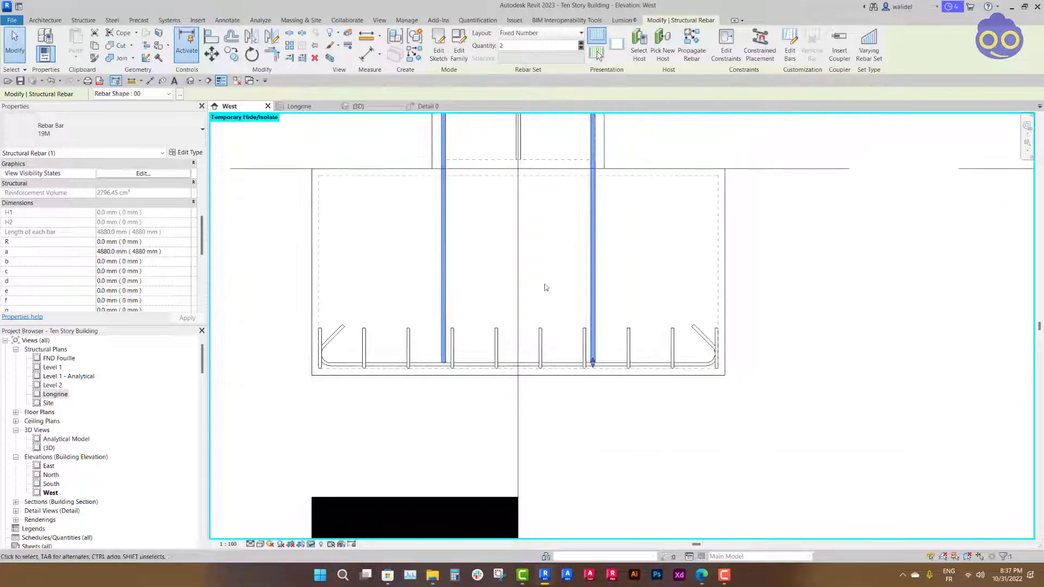
middle_drag(519, 304, 512, 353)
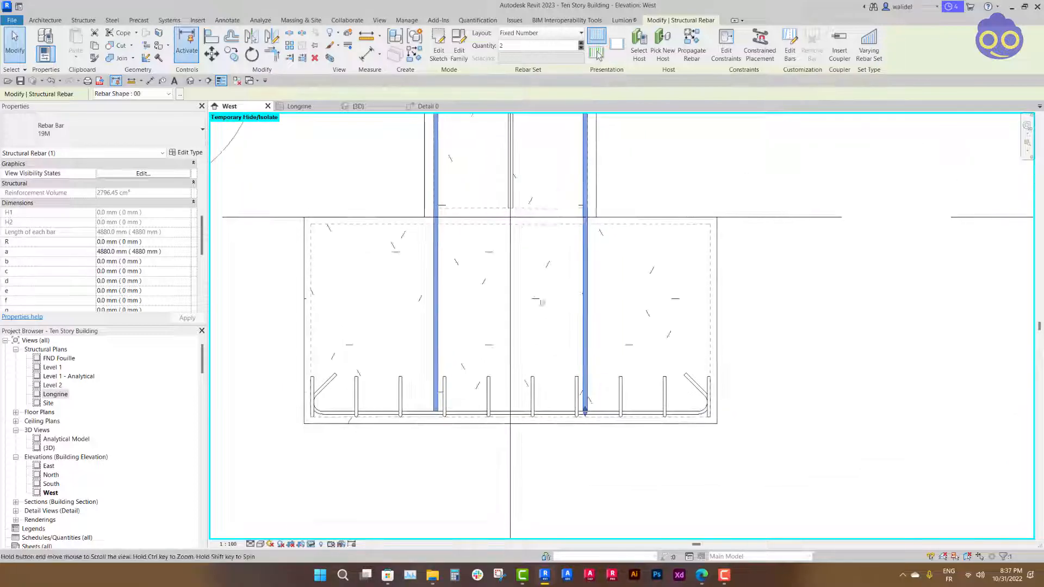
Select the two middle column bars by filtering to Structural Rebar only, and move them down to just above the footing's bottom reinforcement
click(514, 205)
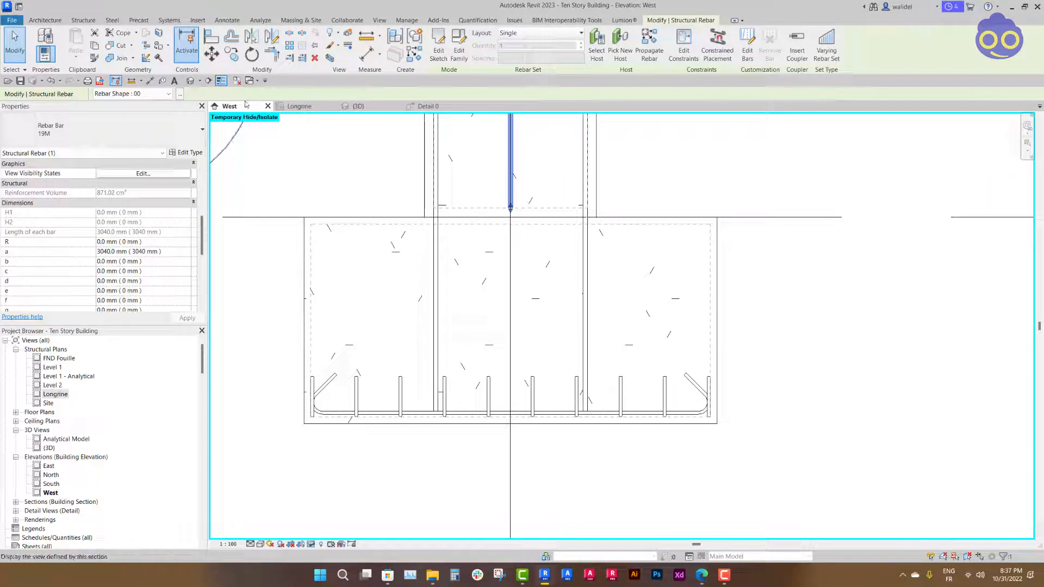
click(531, 181)
drag(533, 180, 498, 180)
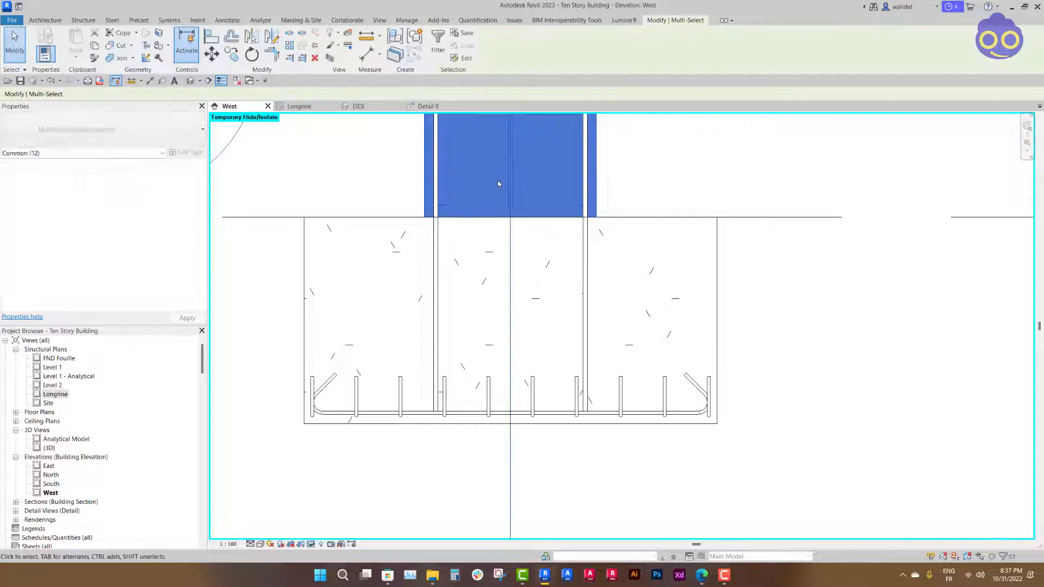
click(437, 43)
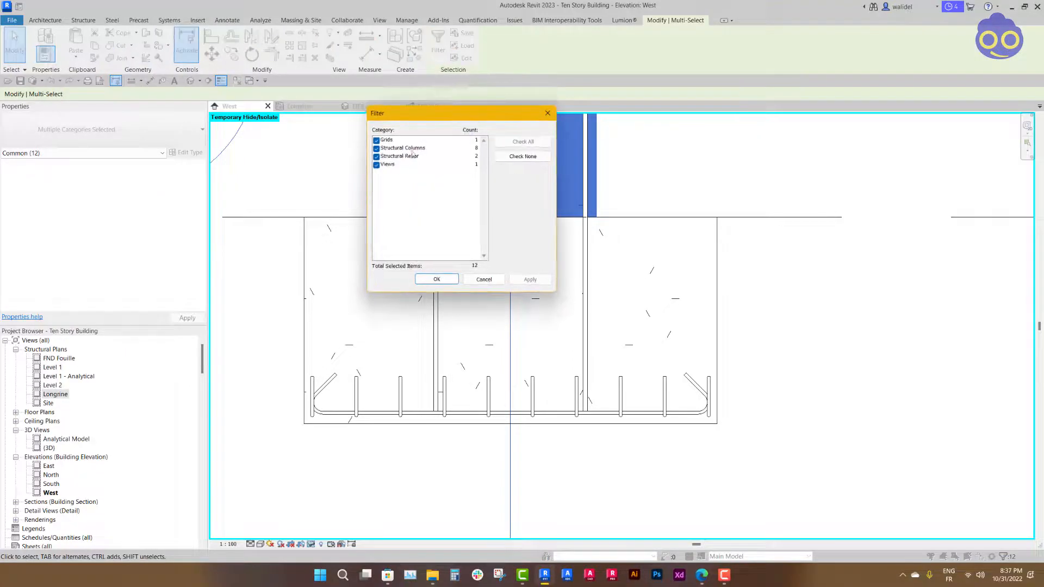
click(520, 157)
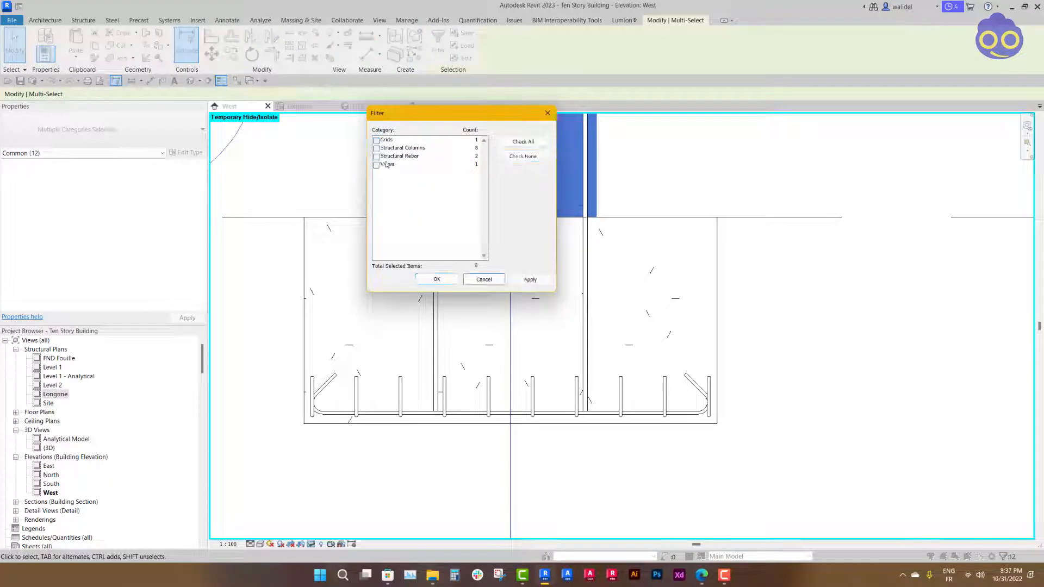
click(376, 156)
click(440, 284)
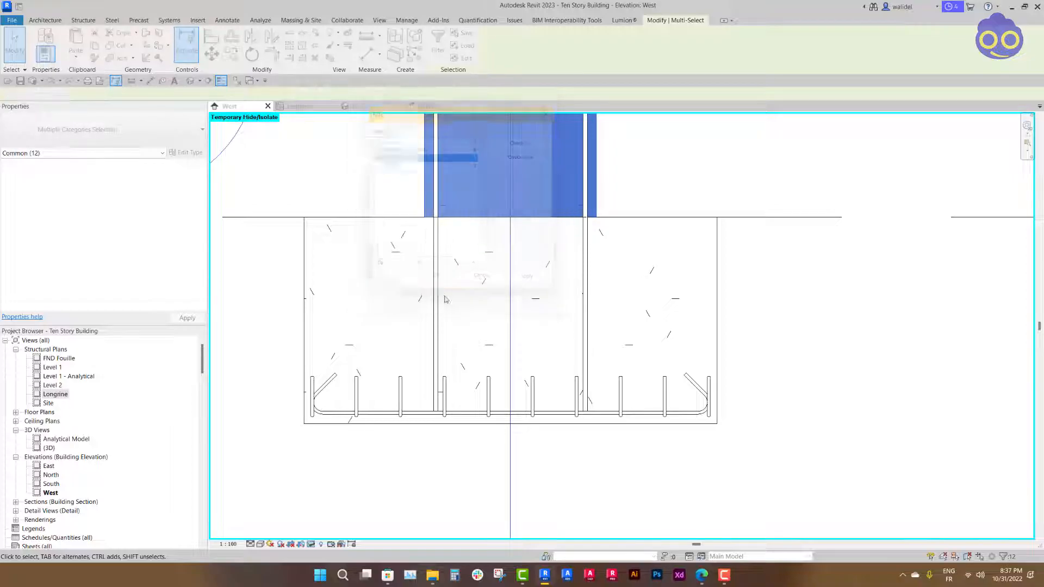
click(212, 54)
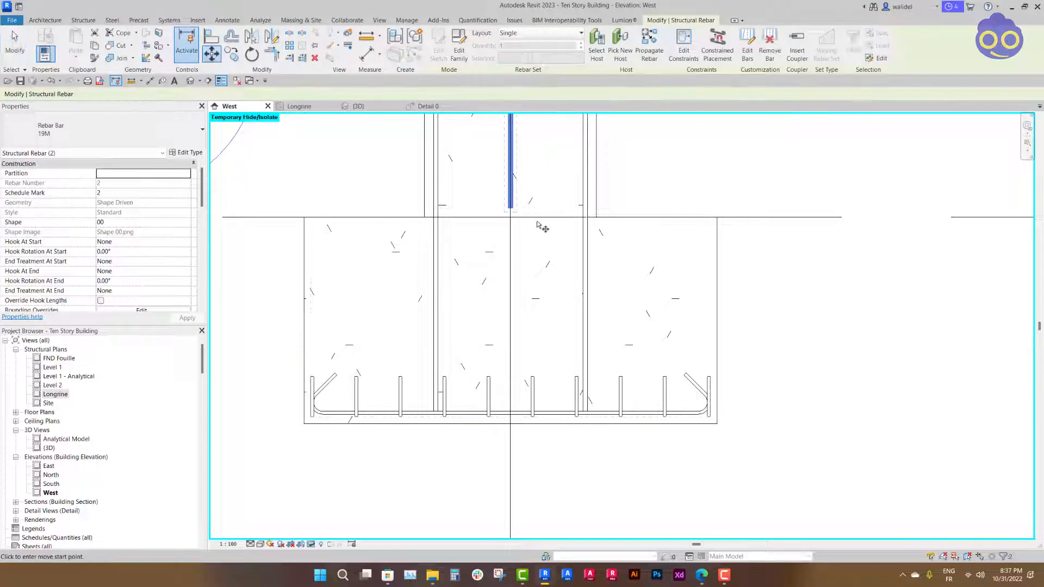
click(508, 206)
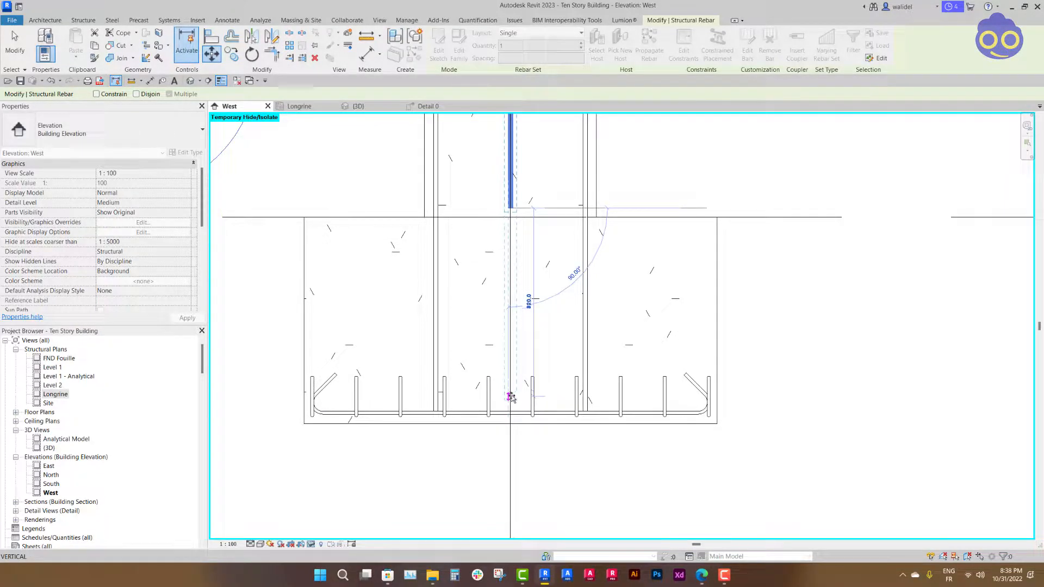
scroll(511, 398, up, 5)
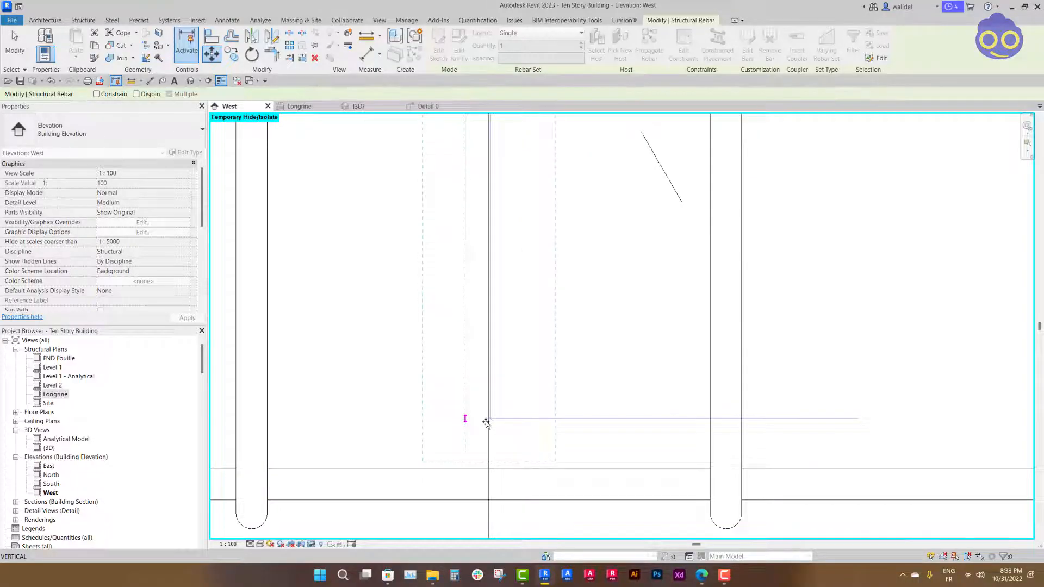
click(461, 422)
scroll(457, 408, down, 4)
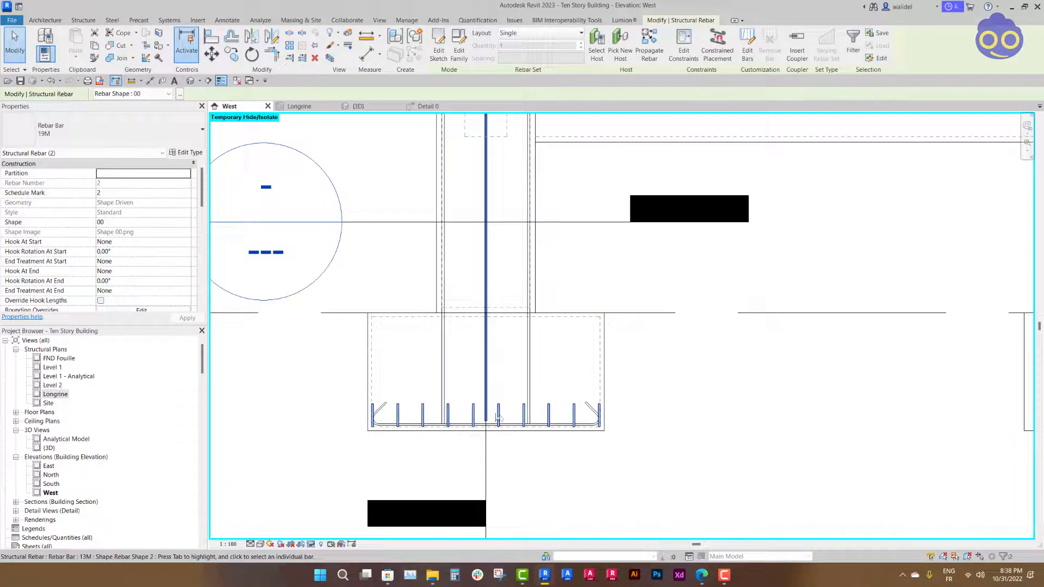
Copy dimension a from the extended corner bar set and set the two middle bars' dimension a to 4880 mm
click(444, 392)
scroll(138, 279, down, 5)
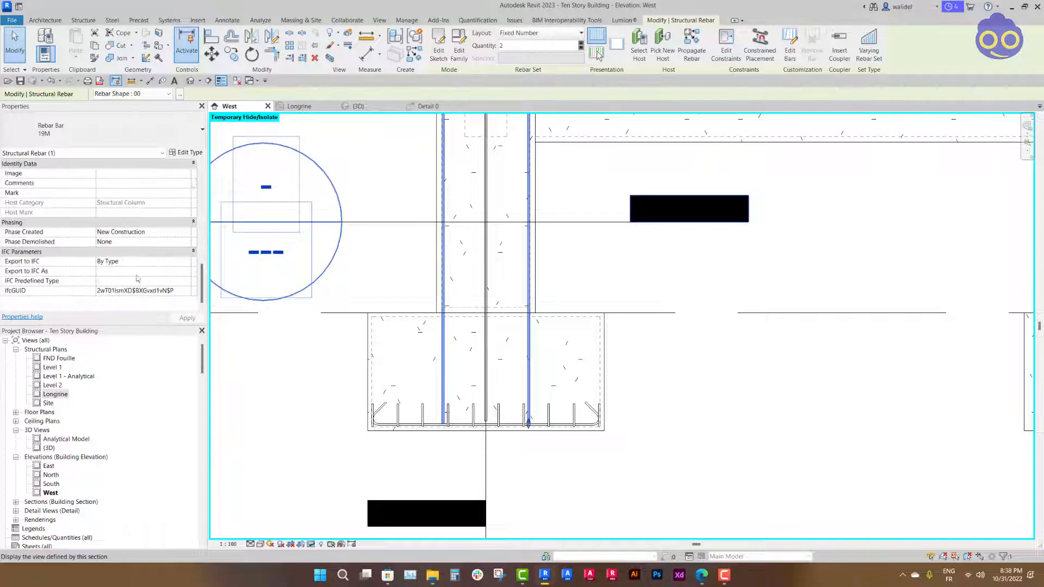
scroll(138, 279, up, 3)
scroll(150, 208, up, 3)
click(164, 184)
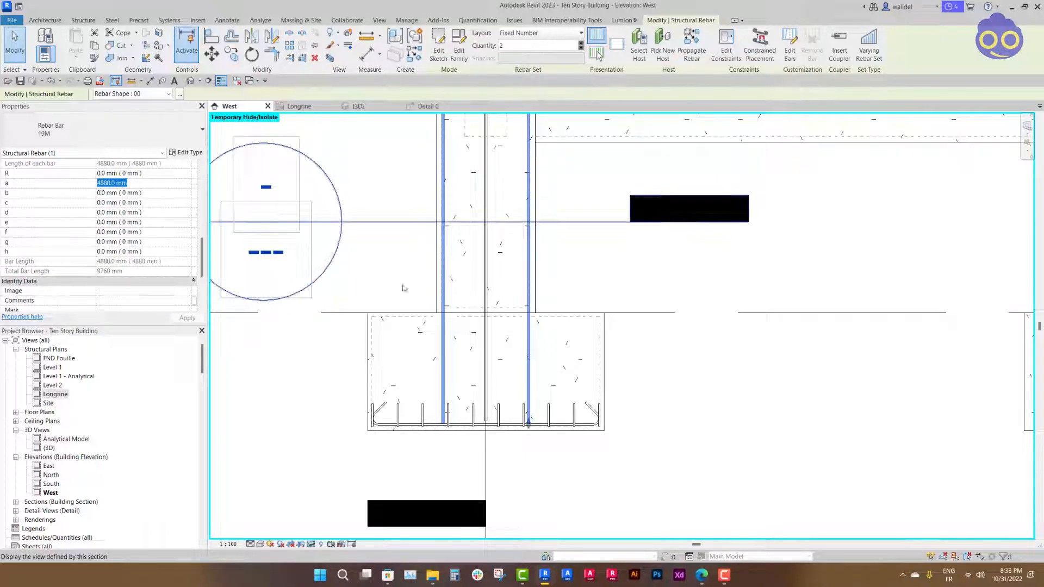
drag(506, 382, 470, 368)
click(437, 44)
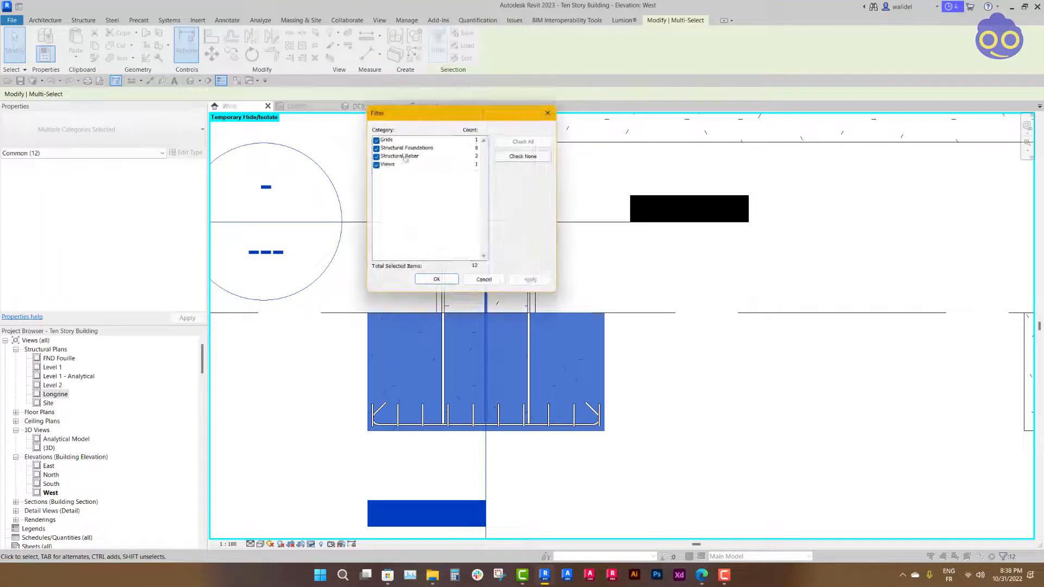
click(375, 156)
click(435, 279)
scroll(121, 261, down, 8)
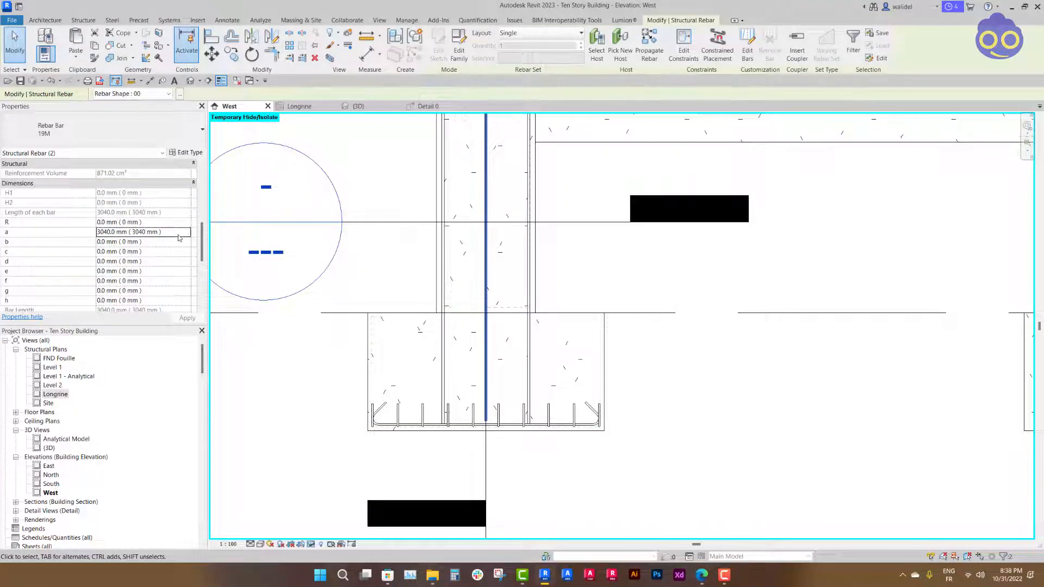
key(Return)
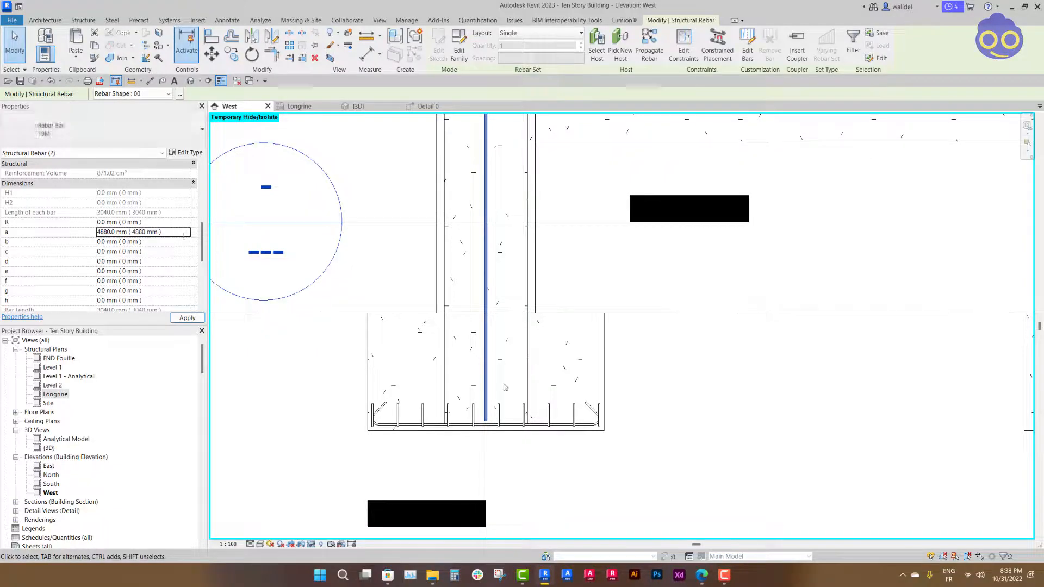
Move the two 4880 mm middle bars up vertically so their lower ends rest on the footing's bottom reinforcement
click(209, 59)
middle_drag(576, 493, 568, 309)
scroll(476, 503, up, 3)
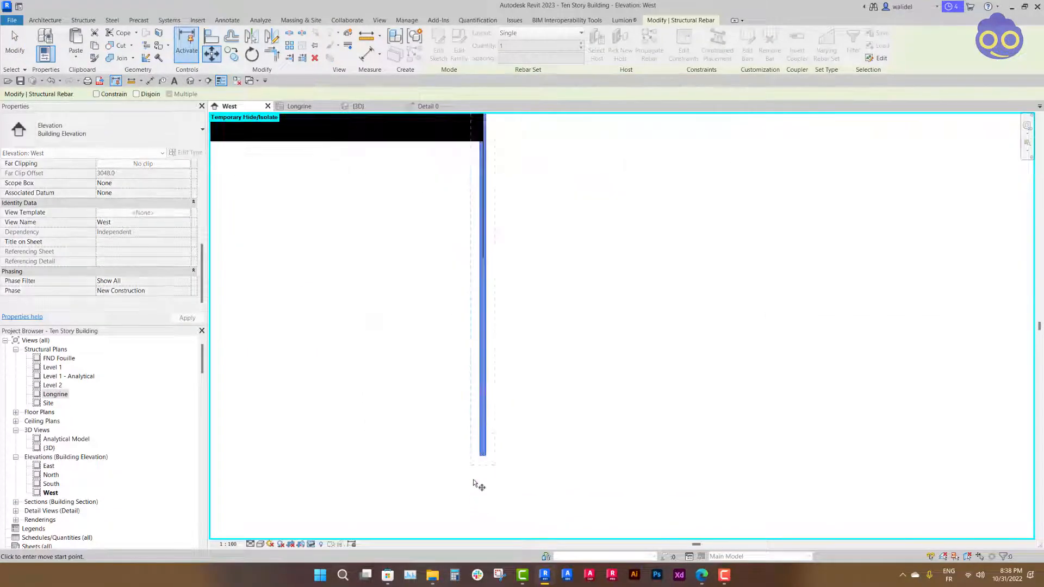
click(482, 454)
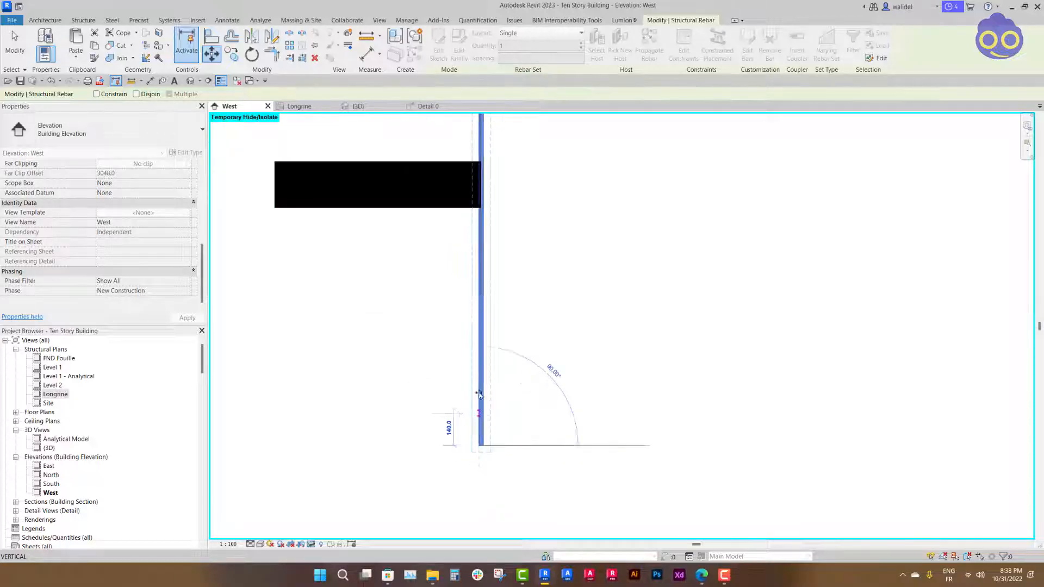
middle_drag(513, 177, 473, 433)
scroll(440, 288, up, 5)
click(427, 270)
scroll(427, 271, down, 4)
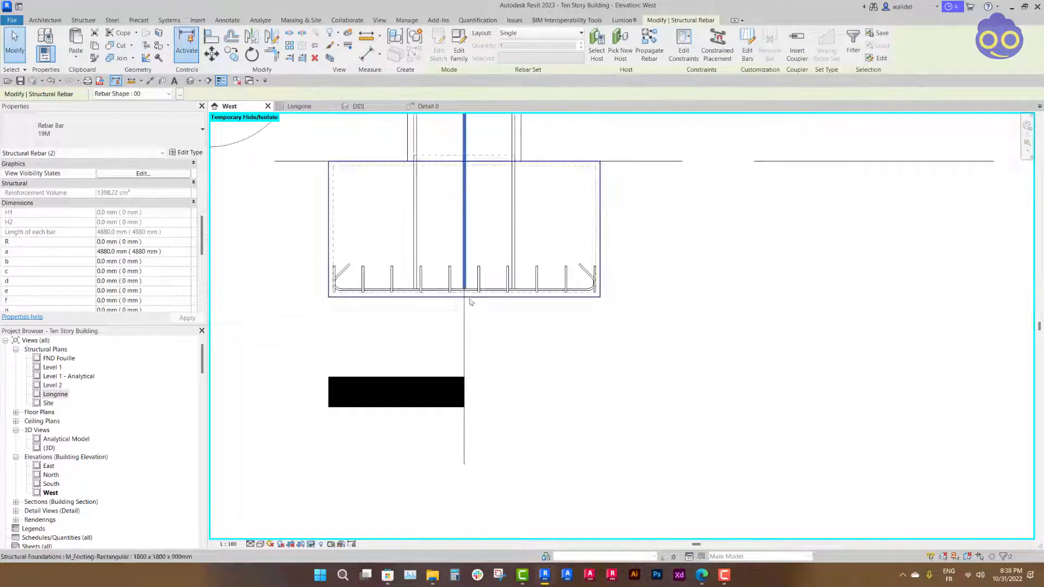
key(Escape)
Select all the column's longitudinal bars in the Detail 0 view, covering both corner sets and both middle bars
middle_drag(494, 267, 503, 450)
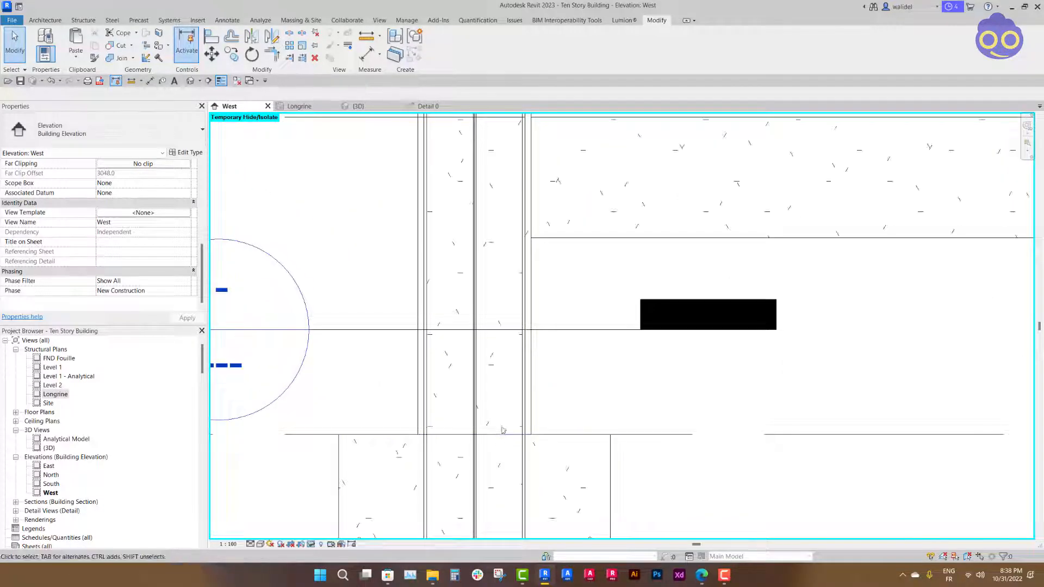
scroll(487, 395, down, 5)
scroll(488, 397, up, 6)
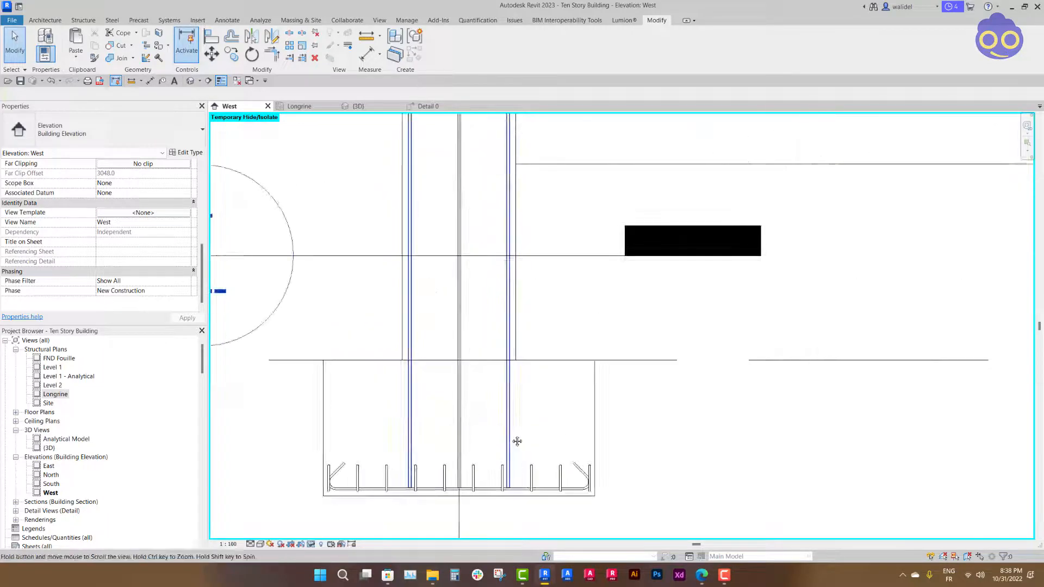
middle_drag(511, 451, 517, 371)
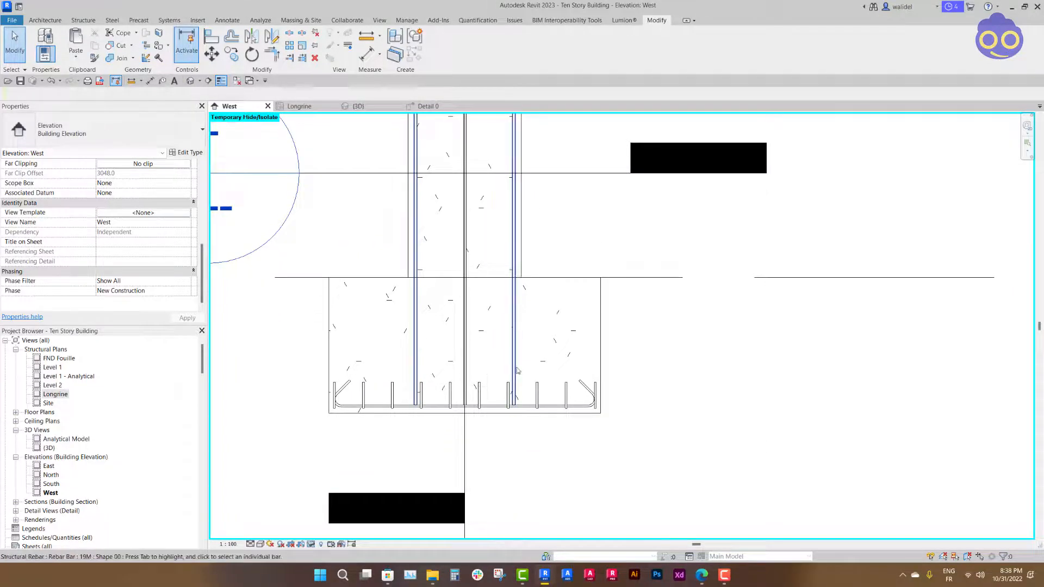
click(513, 372)
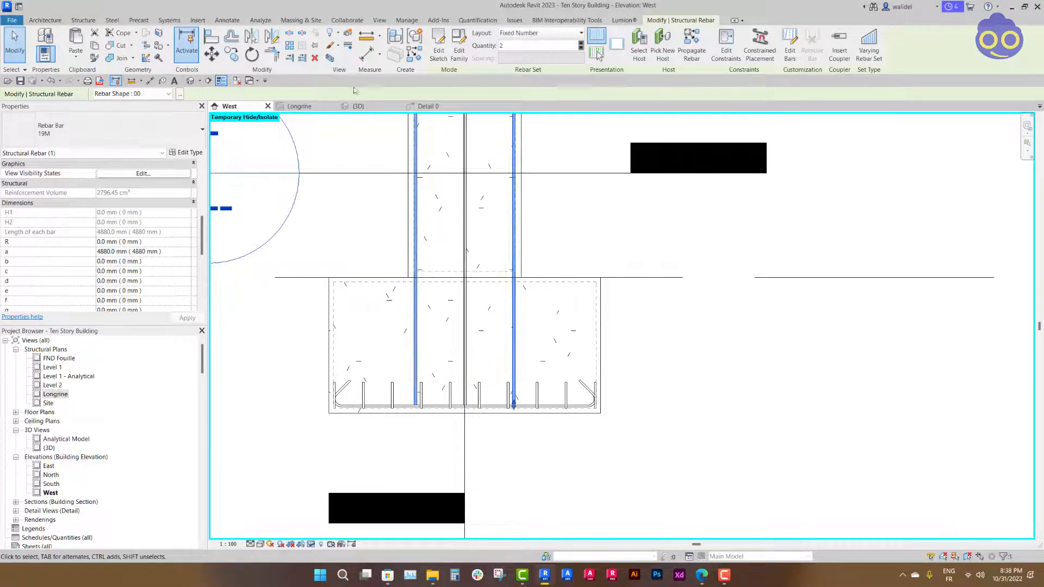
click(429, 106)
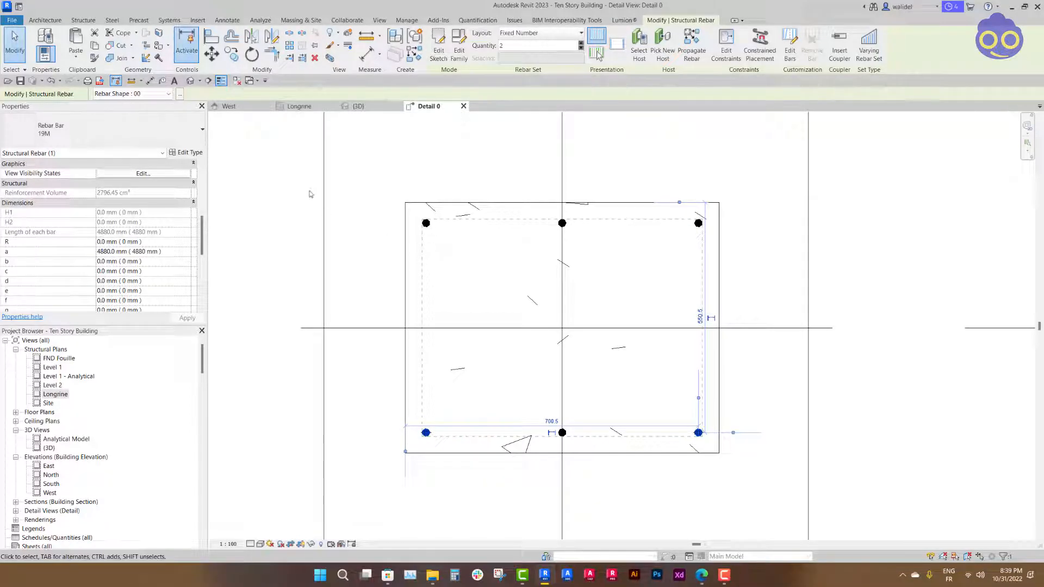
click(358, 107)
click(429, 106)
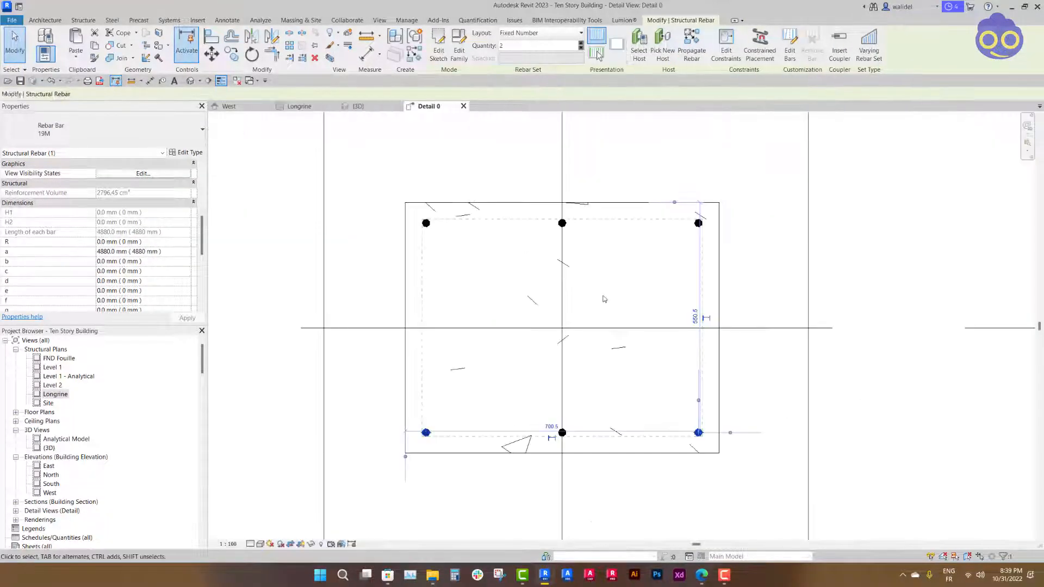
ctrl+click(565, 431)
ctrl+click(567, 223)
ctrl+click(596, 227)
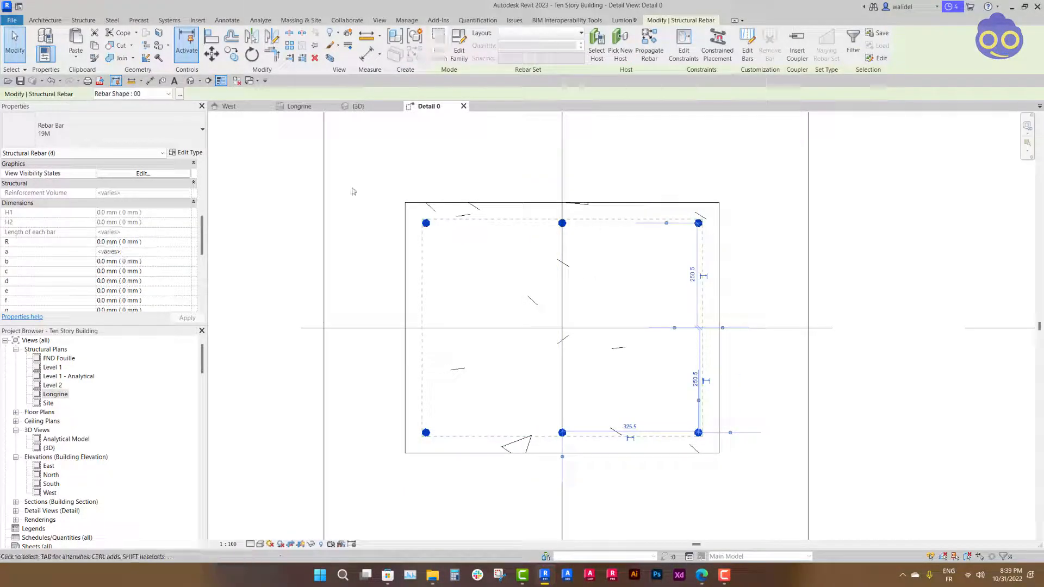
Show the selected column bars unobscured in the {3D} view through their view visibility states
scroll(129, 258, down, 7)
scroll(127, 265, up, 10)
scroll(128, 266, down, 3)
click(143, 242)
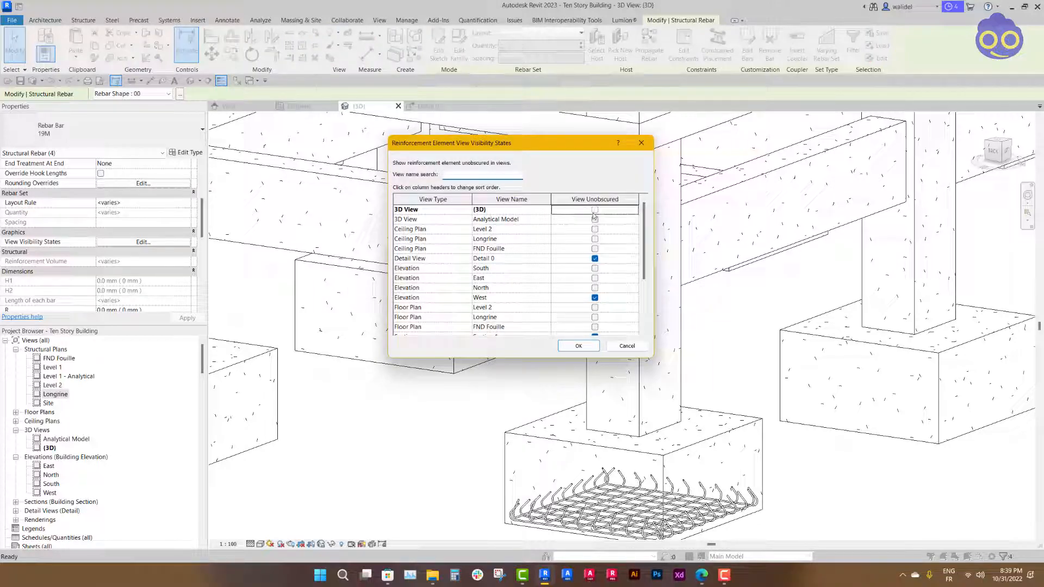
click(579, 347)
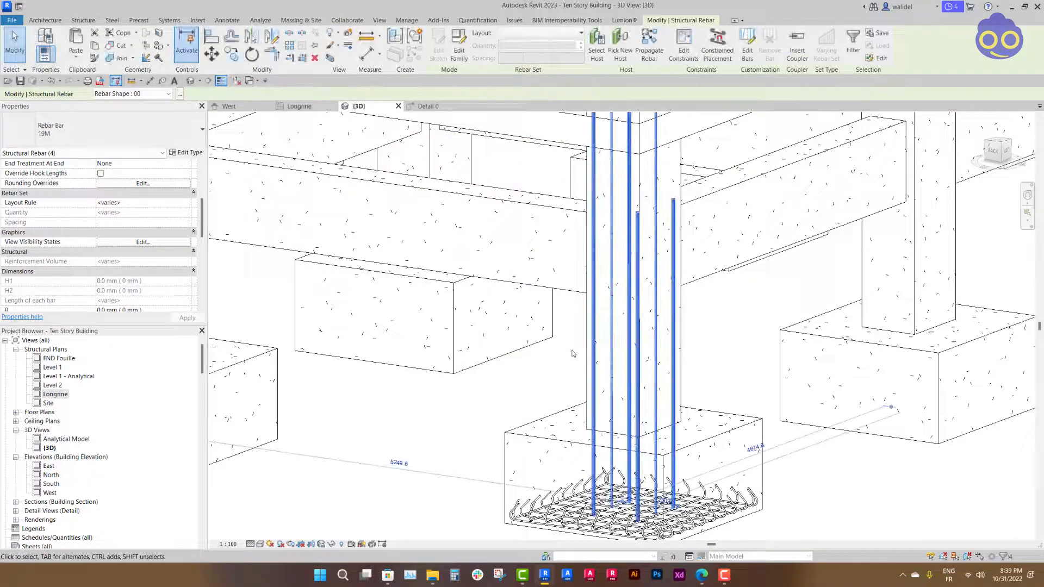
Delete the shorter 3040 mm corner bar set from the column in the {3D} view
shift+middle_drag(704, 367, 782, 398)
mouse_move(833, 380)
shift+middle_down()
mouse_move(827, 349)
mouse_move(676, 367)
shift+middle_up()
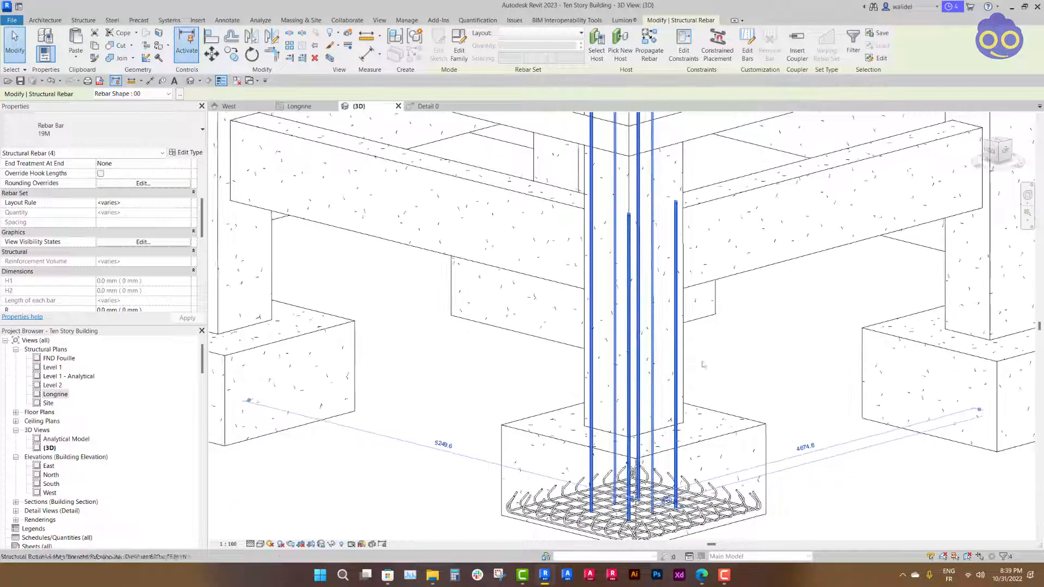
key(Escape)
click(674, 237)
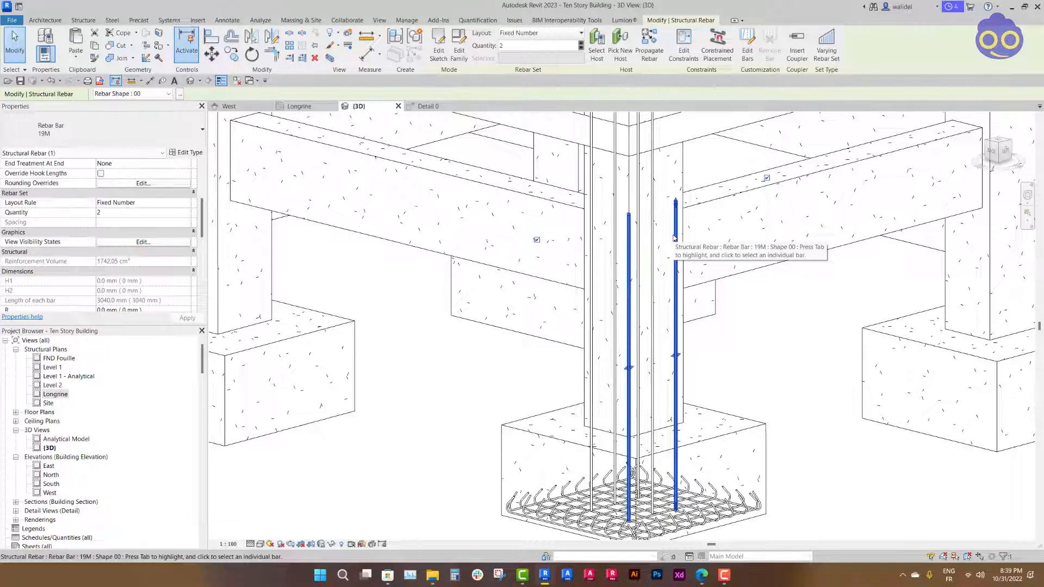
key(Escape)
Mirror the 4880 mm corner bar set to the column's opposite face about the horizontal centre line in Detail 0
click(590, 271)
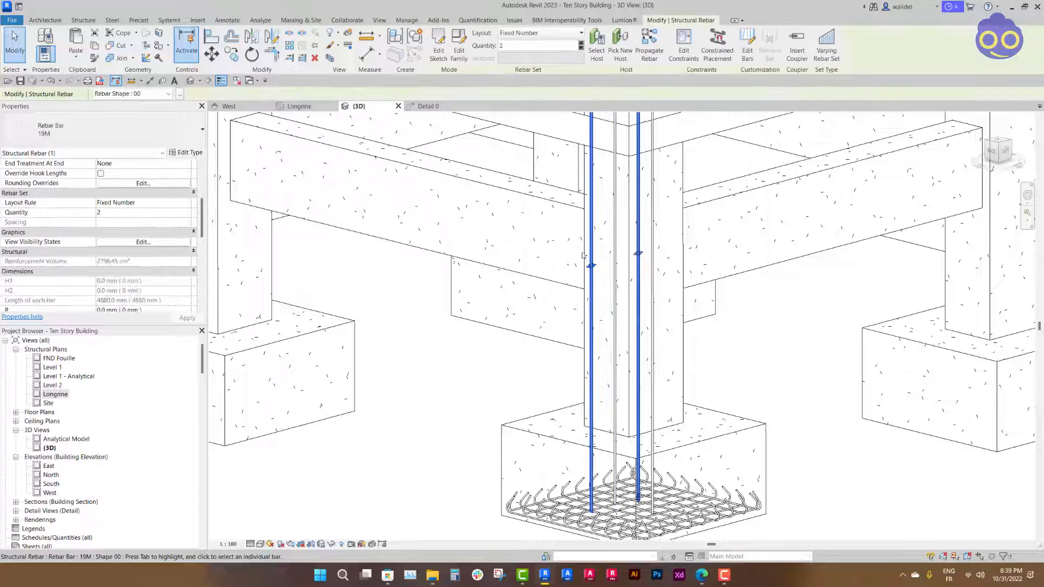
click(427, 106)
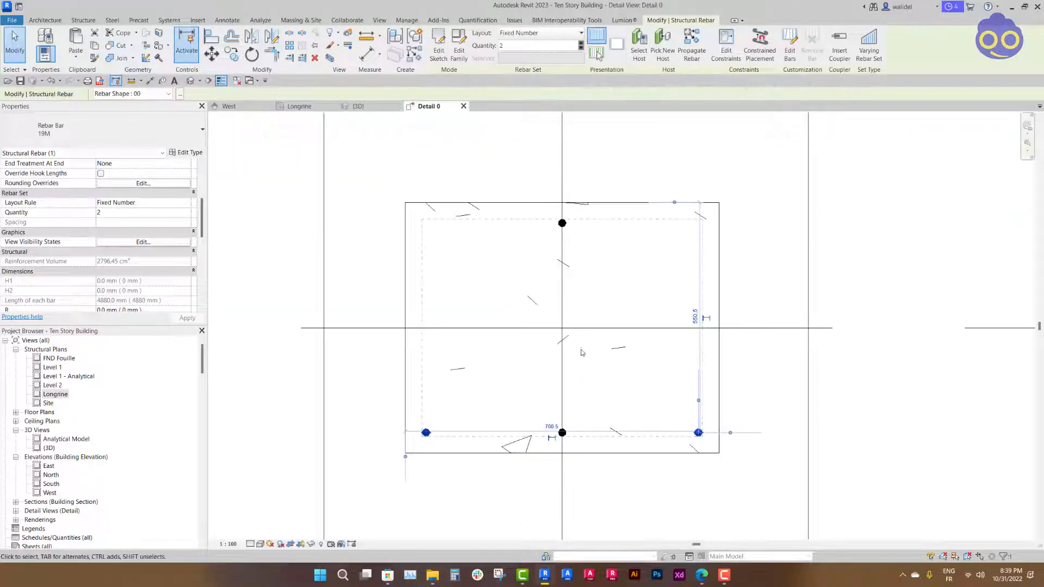
click(460, 325)
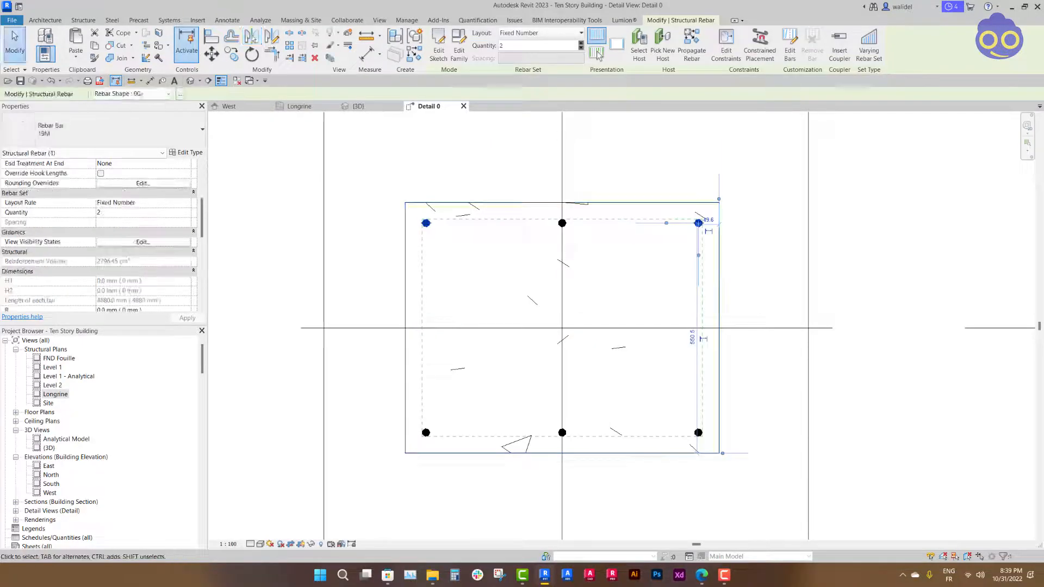
click(7, 57)
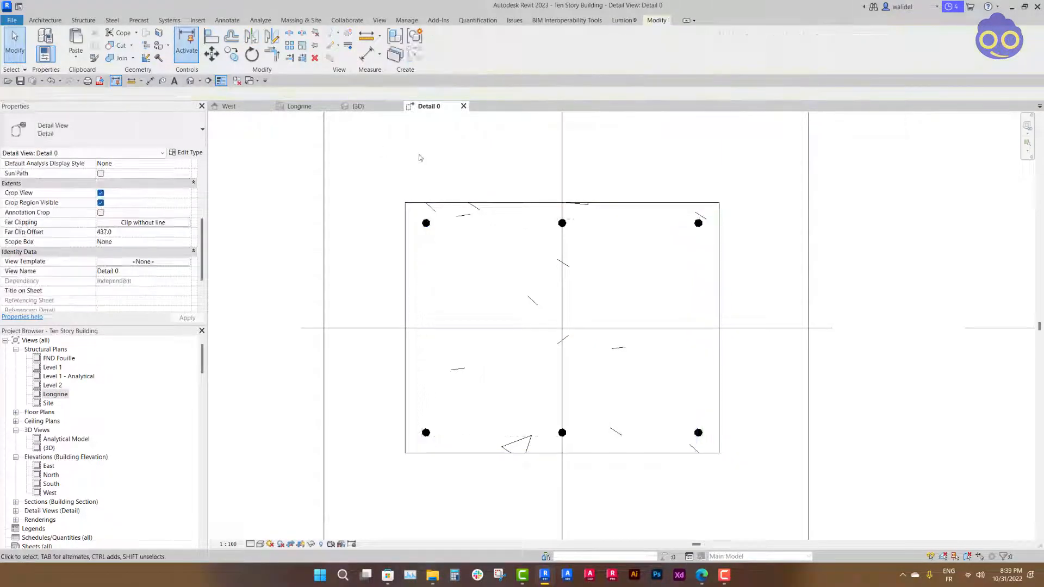
Set Hook At Start to Standard - 90 deg. for one of the corner bar sets in the {3D} view
click(359, 106)
shift+middle_drag(632, 376, 685, 435)
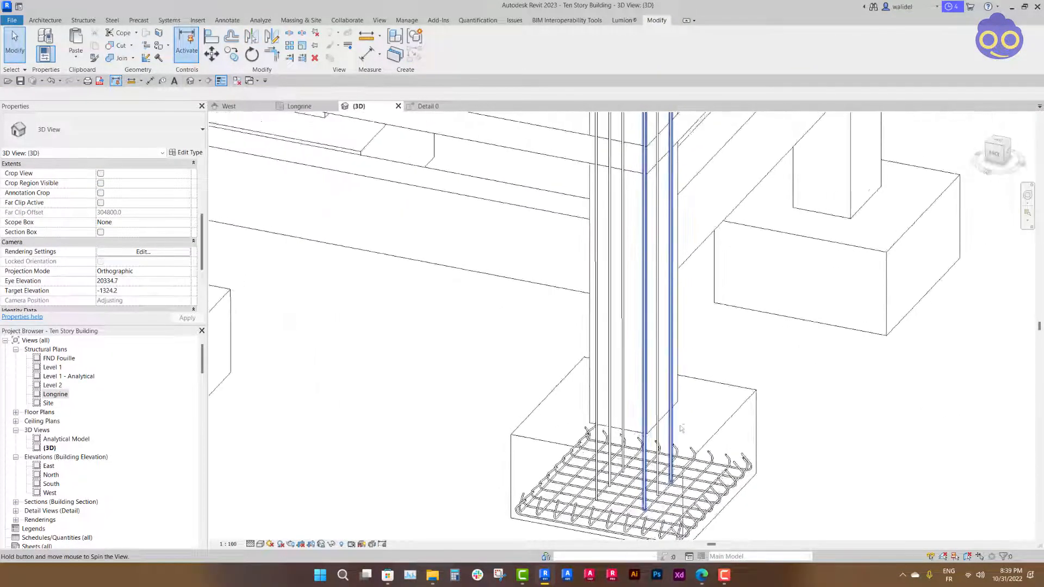
click(645, 326)
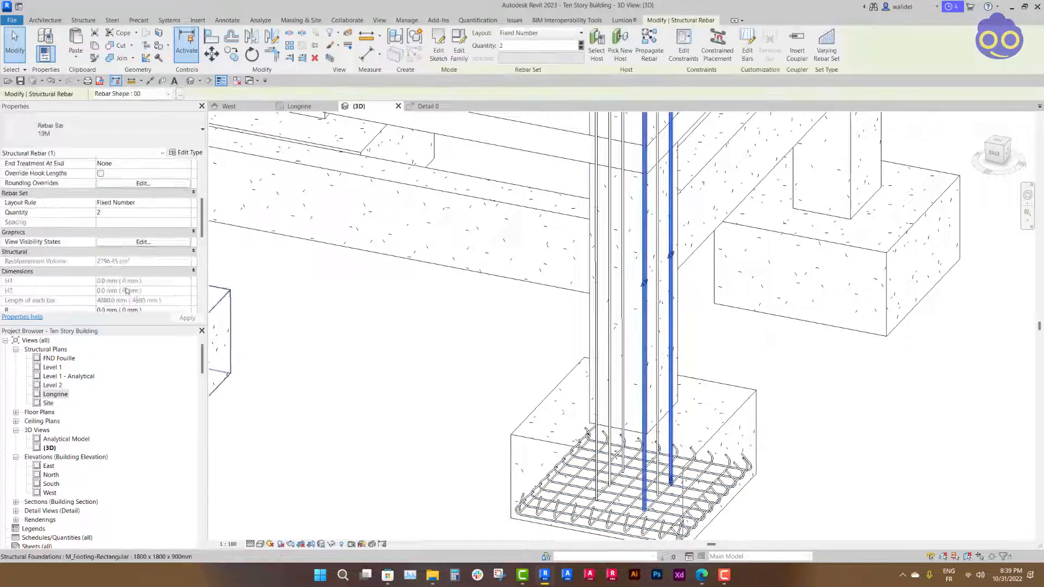
scroll(129, 253, up, 4)
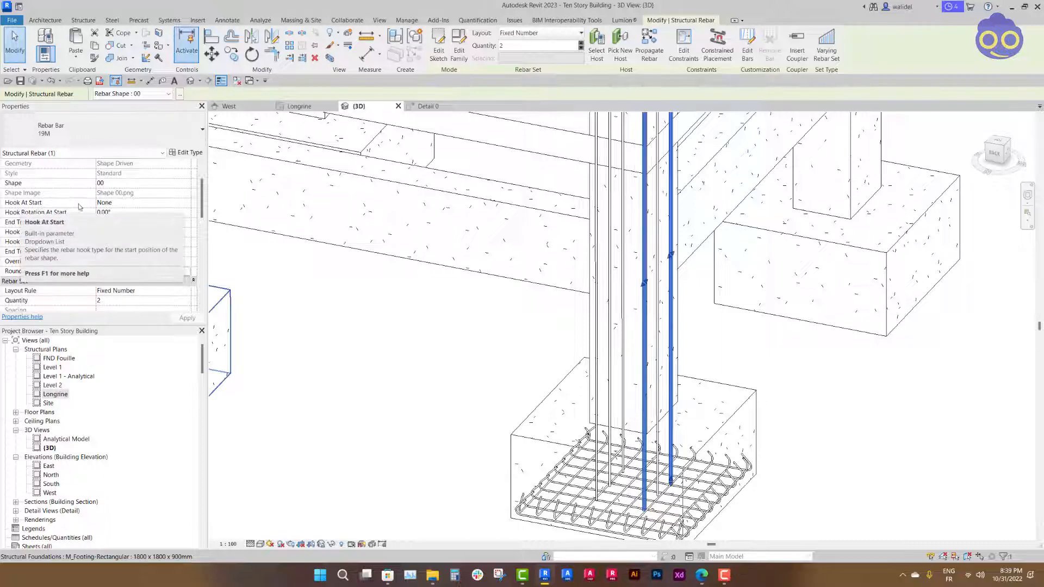
click(187, 204)
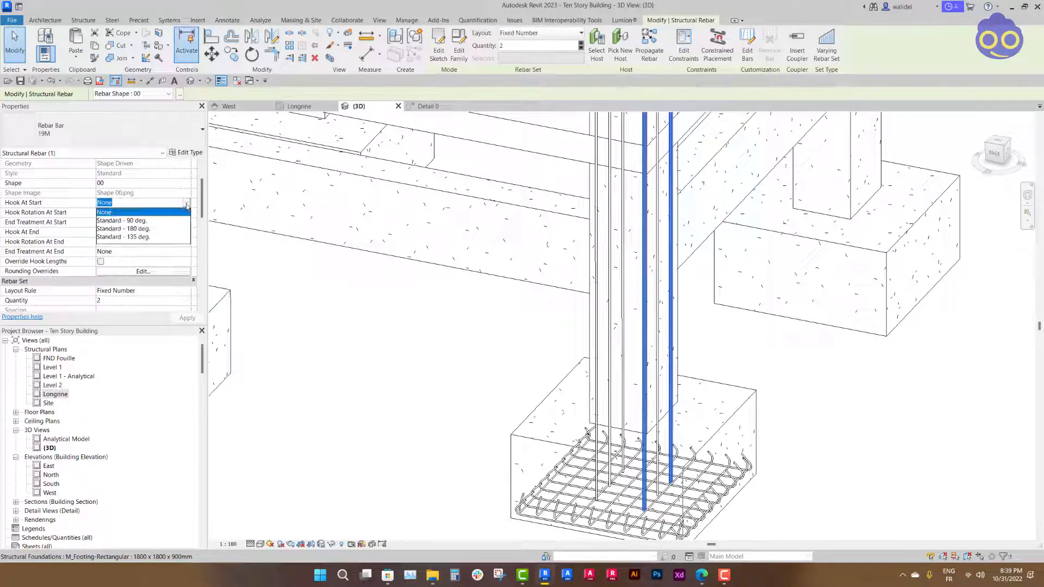
click(123, 220)
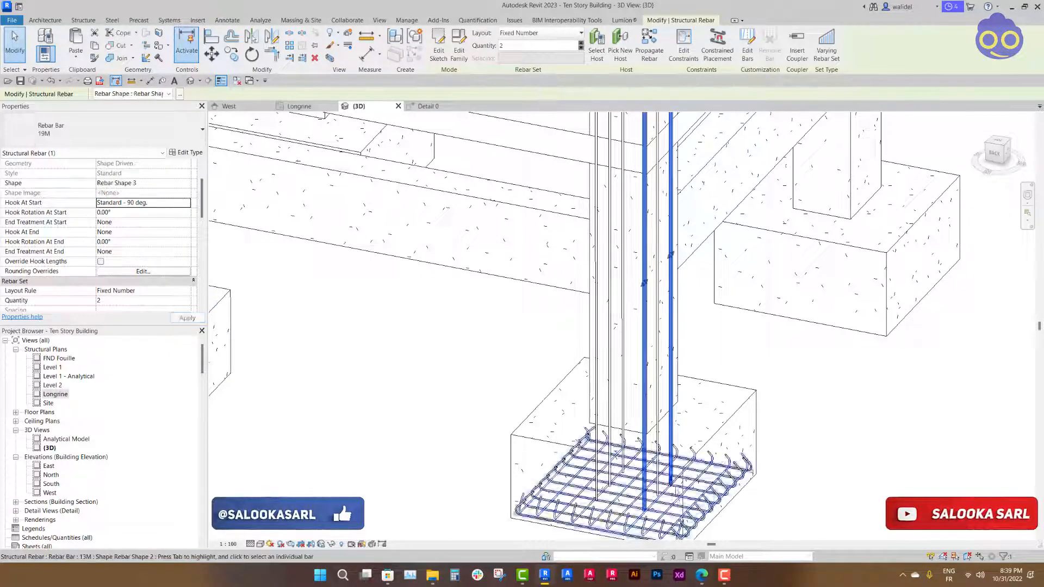
scroll(659, 399, down, 3)
scroll(686, 218, up, 3)
scroll(611, 240, down, 3)
scroll(665, 468, up, 3)
middle_drag(664, 471, 636, 379)
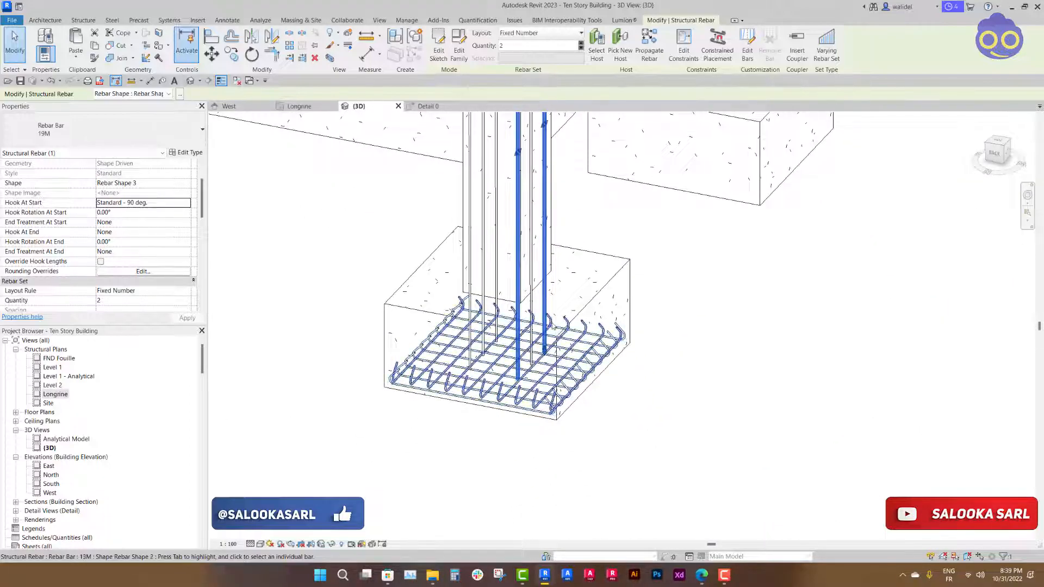
shift+middle_drag(557, 352, 464, 333)
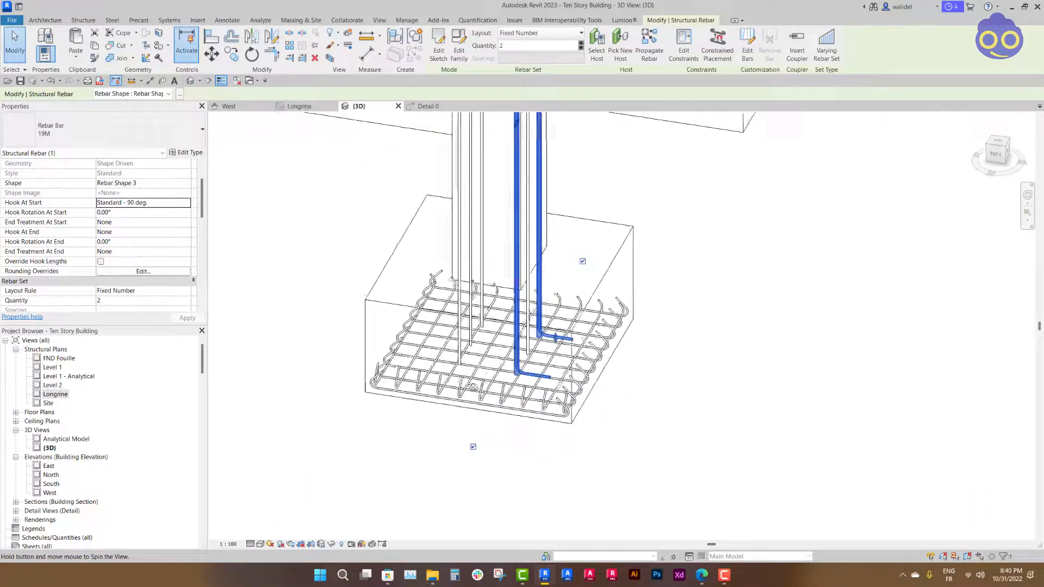
Give the opposite corner bar set a Standard - 90 deg. start hook and flip it to point outward from the column
click(462, 332)
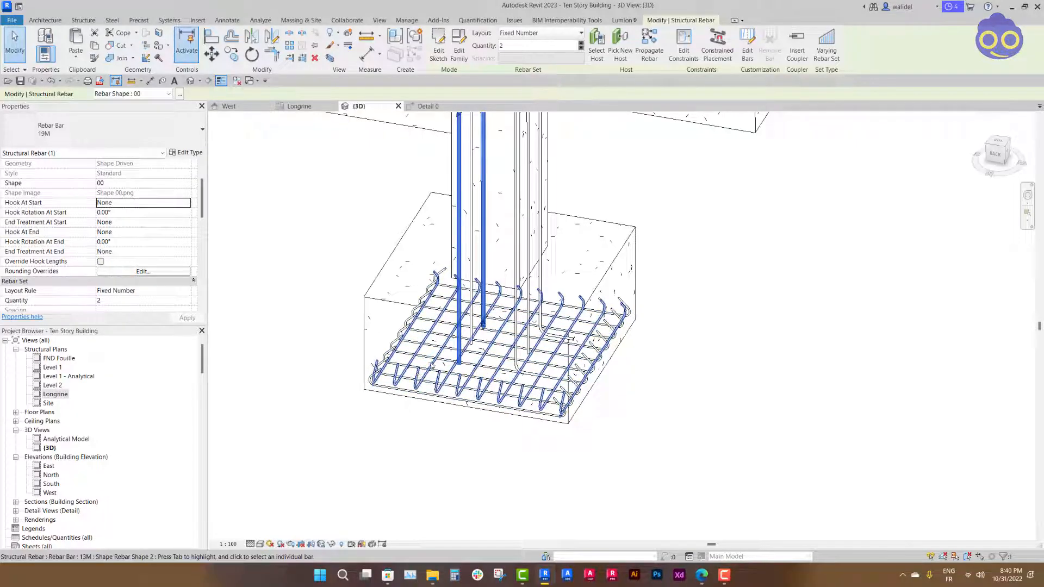
middle_drag(493, 176, 550, 426)
click(186, 203)
click(153, 222)
middle_drag(642, 430, 659, 202)
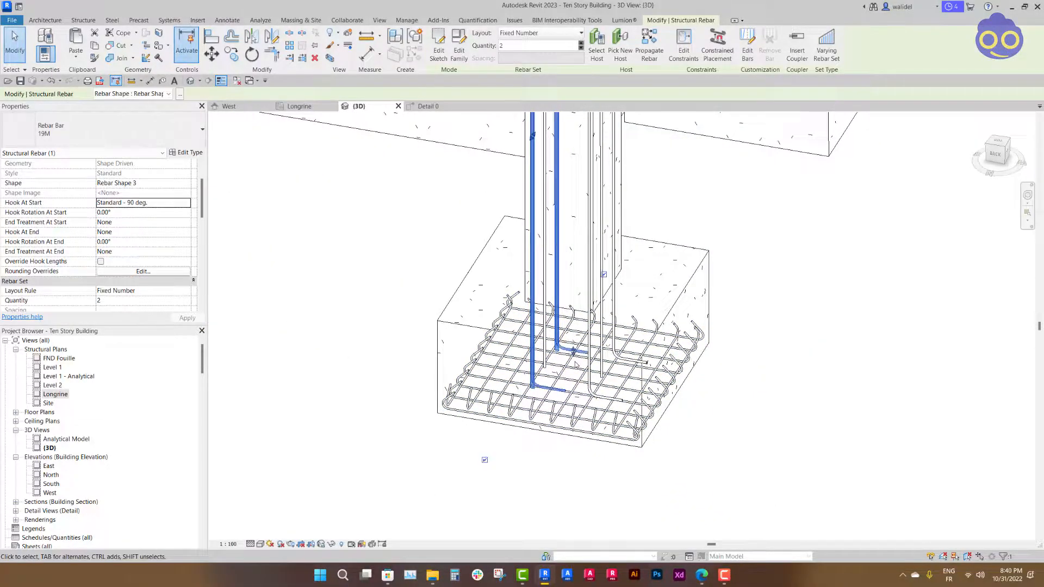
shift+middle_drag(575, 363, 643, 377)
Add a Standard - 90 deg. start hook to the first middle bar and rotate it towards the opposite middle bar
click(544, 358)
scroll(543, 360, up, 3)
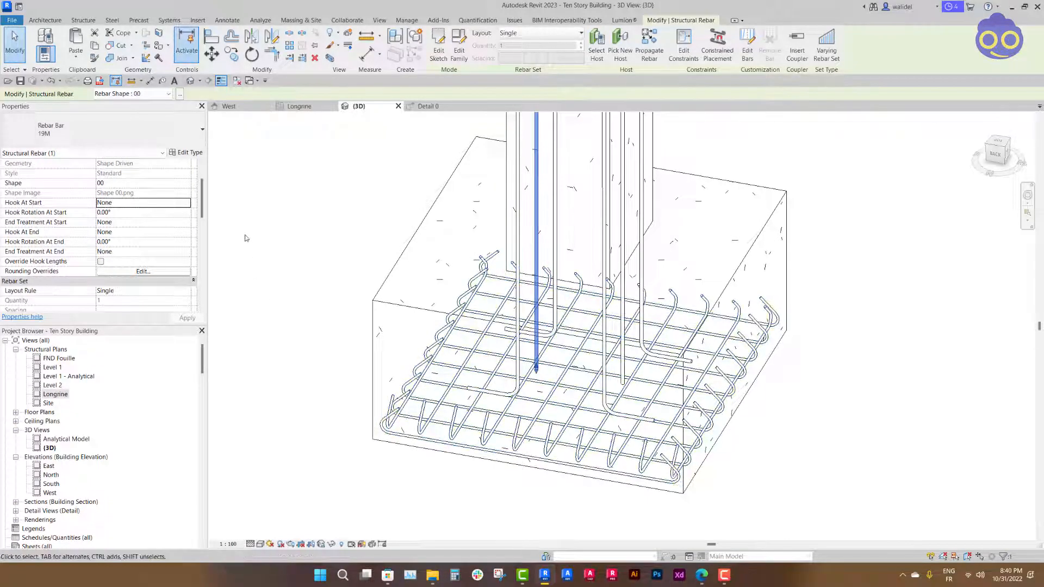
click(187, 202)
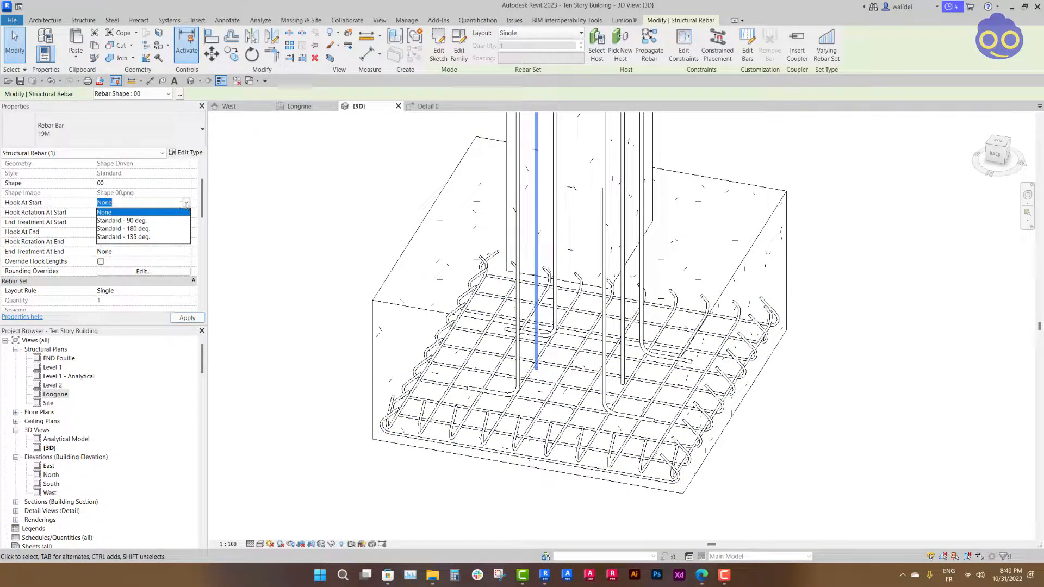
click(165, 222)
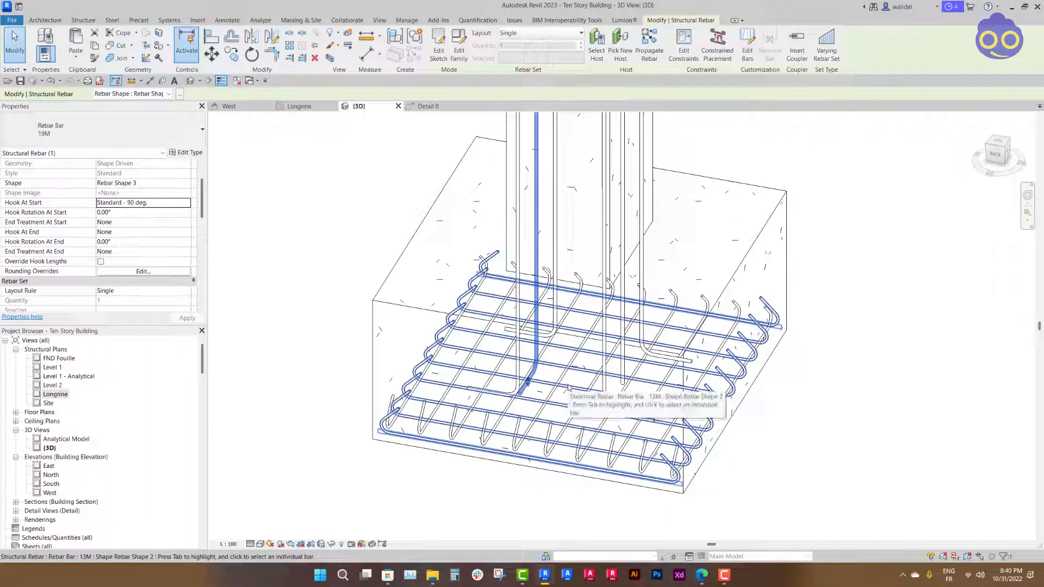
key(space)
Add a Standard - 90 deg. start hook to the second middle bar and rotate it to point at the first middle bar
click(623, 384)
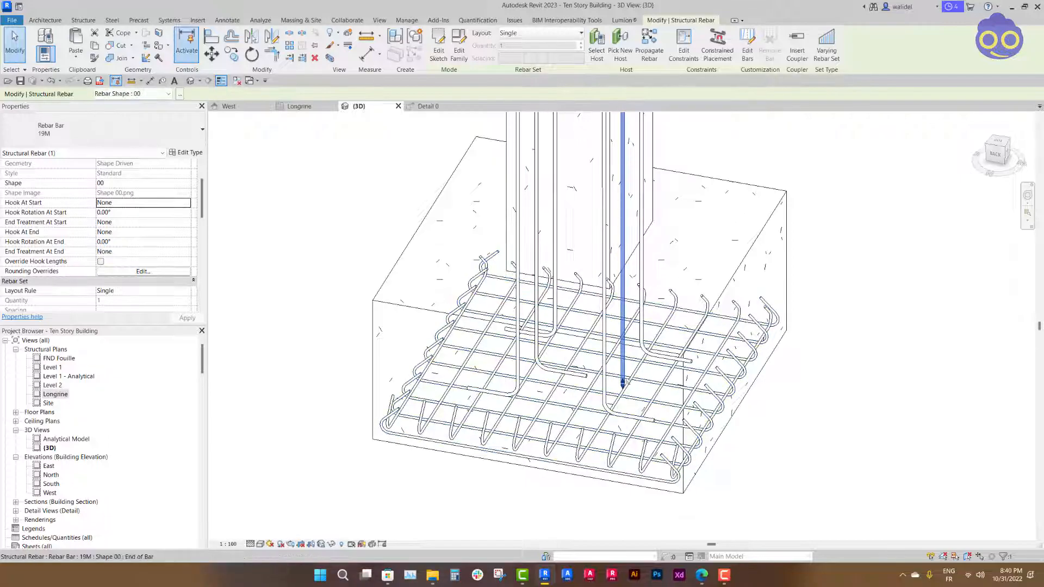
click(186, 203)
click(143, 221)
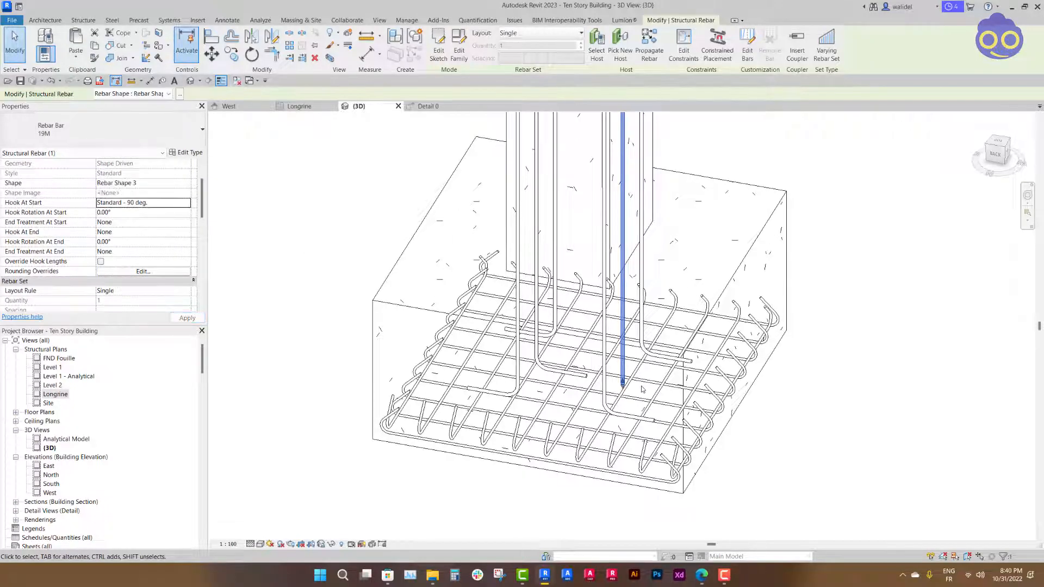
key(space)
shift+middle_drag(642, 389, 628, 414)
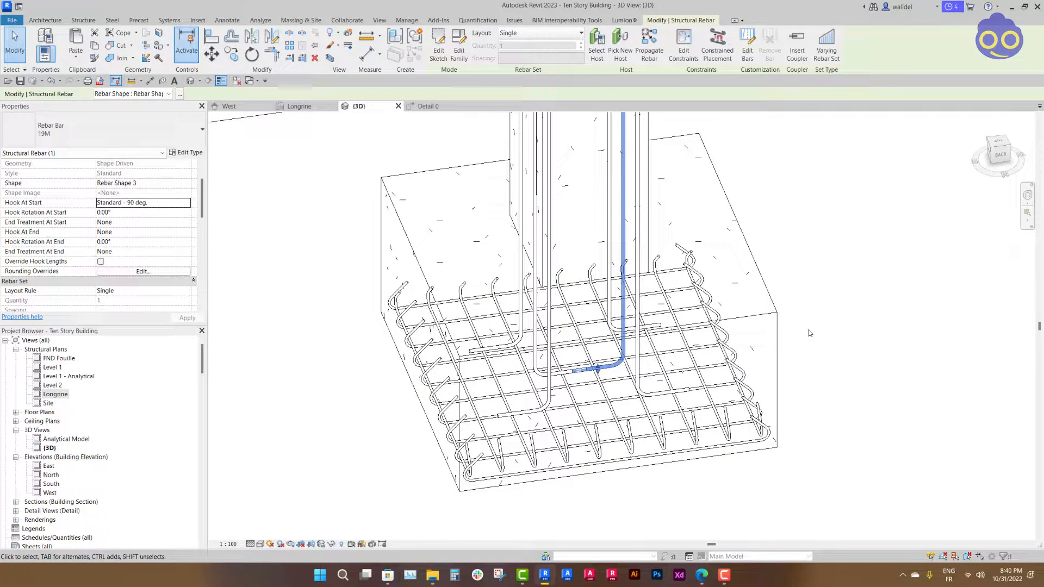
click(830, 348)
shift+middle_drag(794, 376, 721, 392)
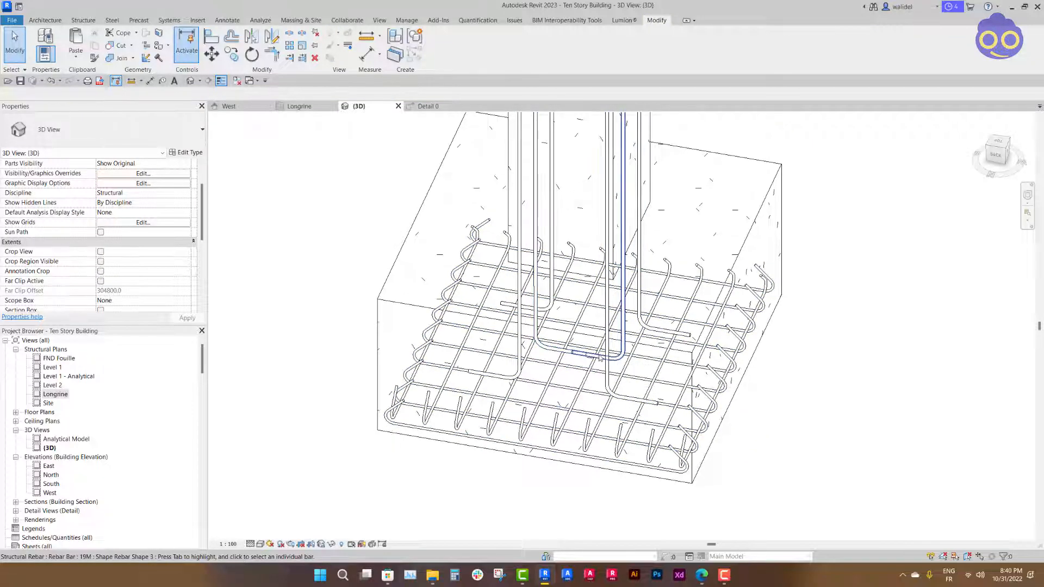
Set dimension a of the hooked second middle column bar to 4700 mm
click(586, 357)
scroll(590, 364, up, 5)
scroll(589, 370, up, 2)
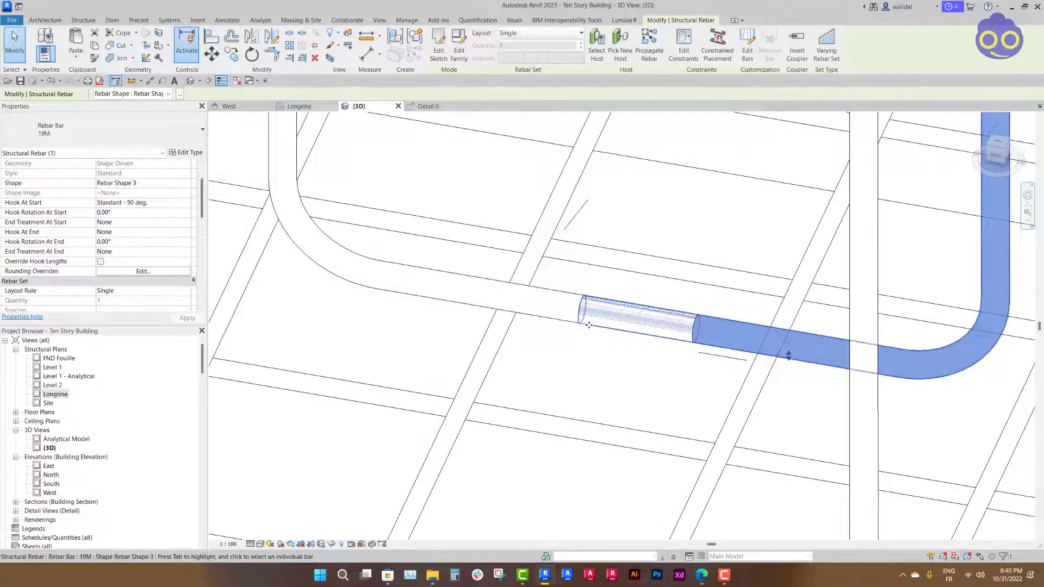
scroll(622, 386, down, 4)
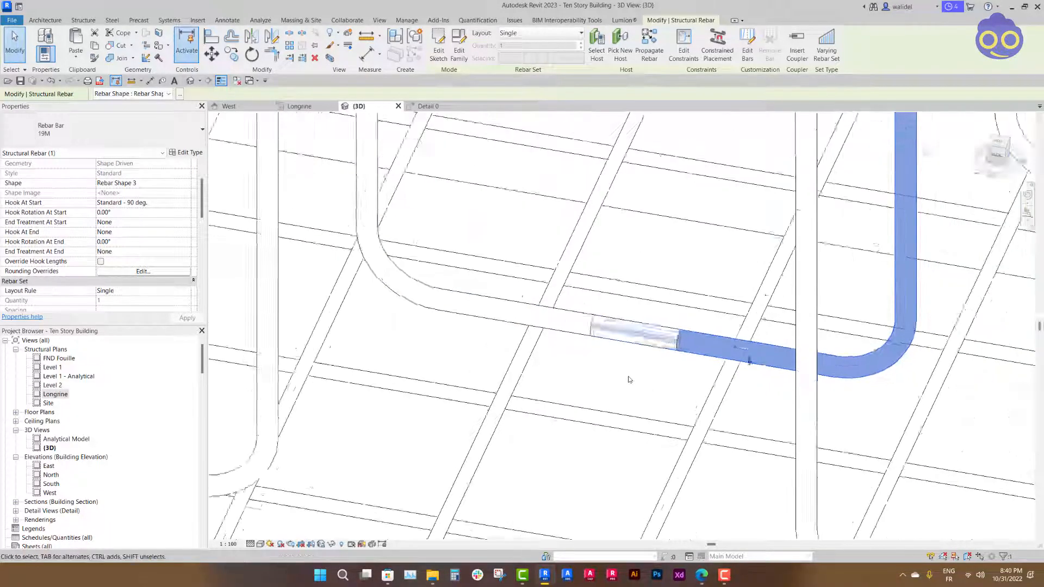
scroll(631, 368, down, 3)
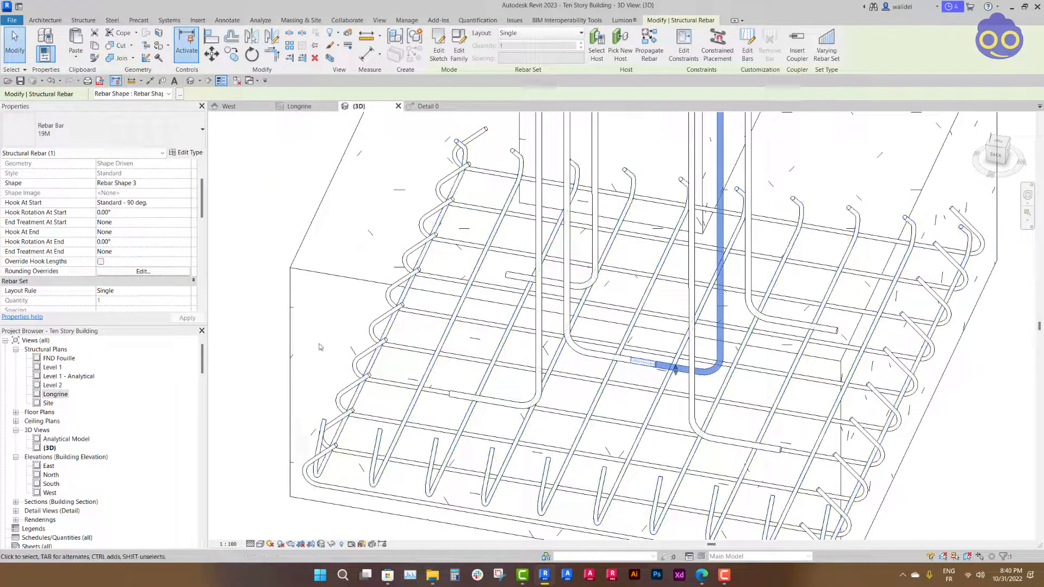
scroll(125, 356, down, 1)
scroll(128, 299, down, 5)
scroll(129, 283, up, 3)
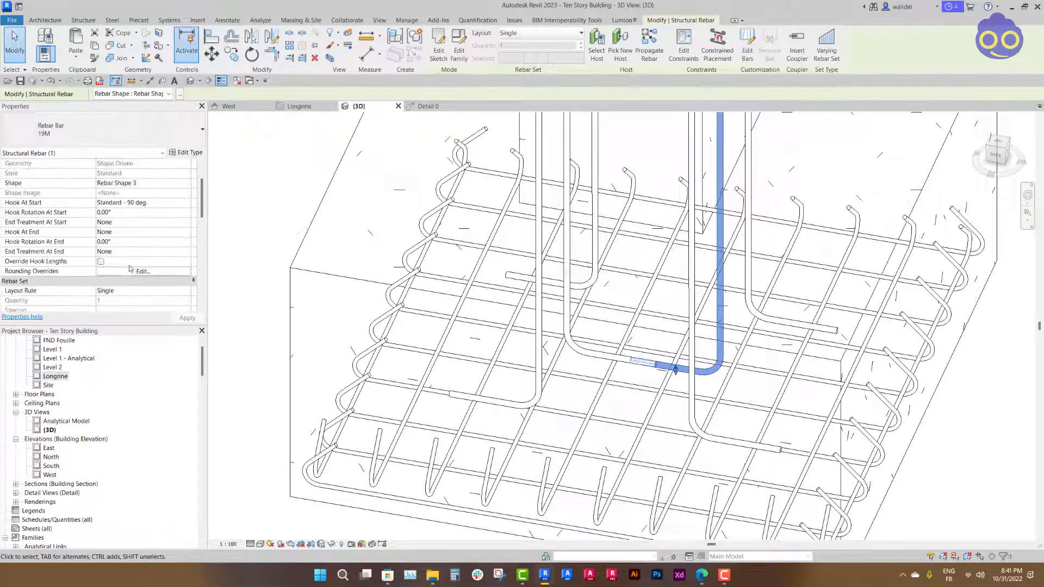
scroll(129, 270, down, 5)
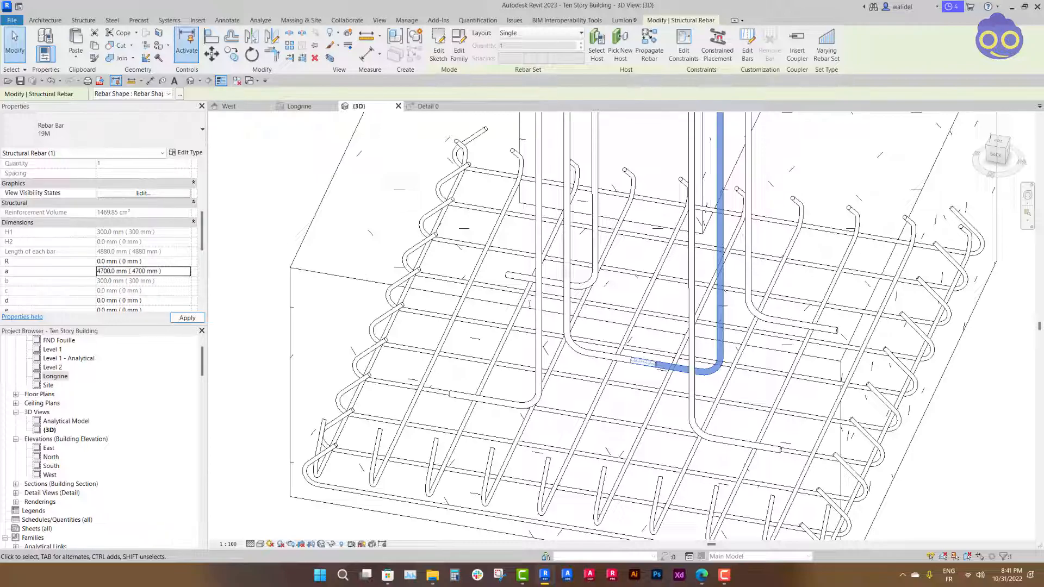
scroll(660, 429, down, 8)
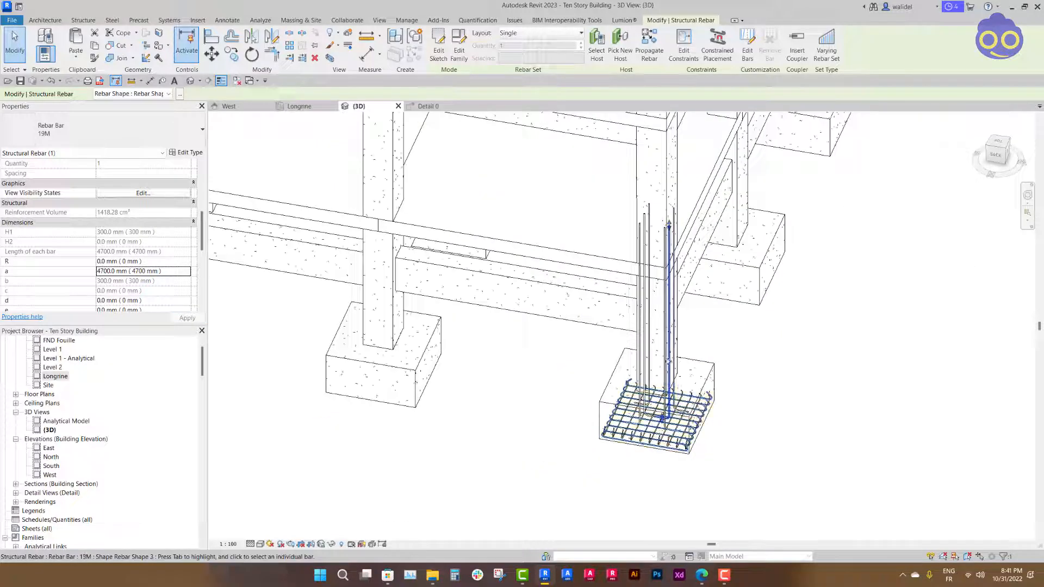
key(Escape)
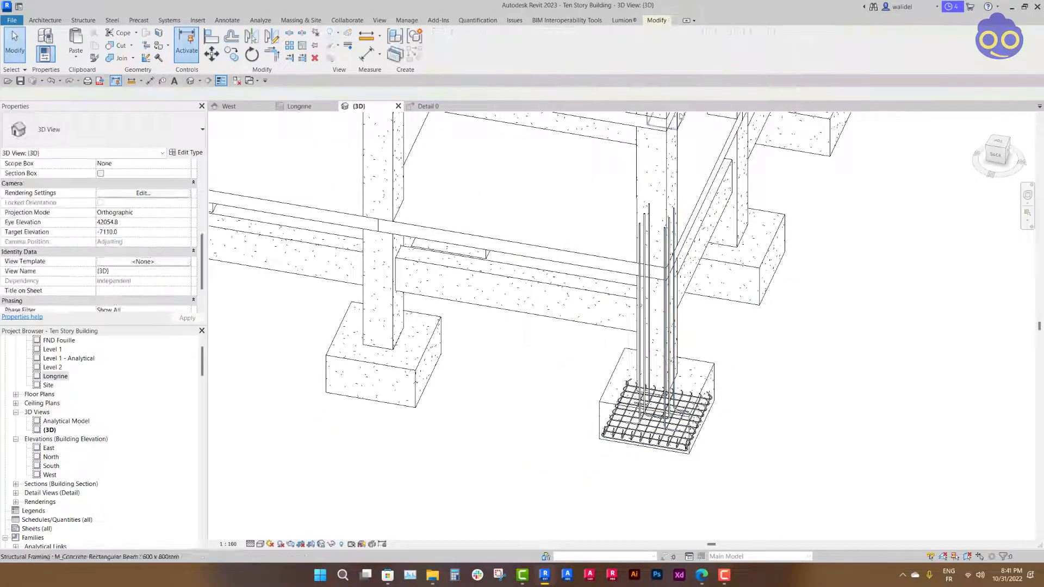
scroll(652, 394, up, 5)
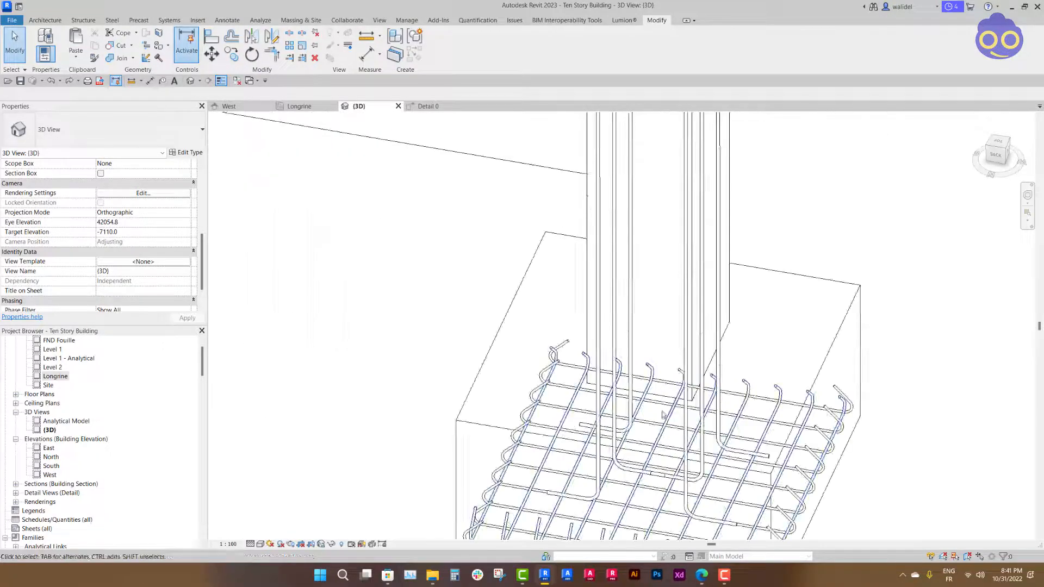
shift+middle_drag(667, 473, 873, 424)
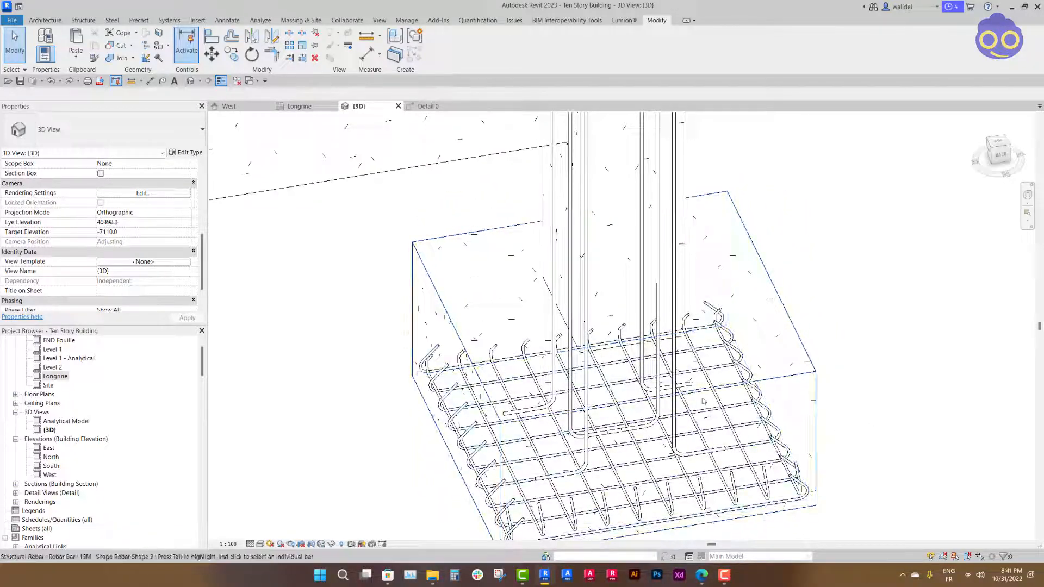
shift+middle_drag(792, 381, 378, 172)
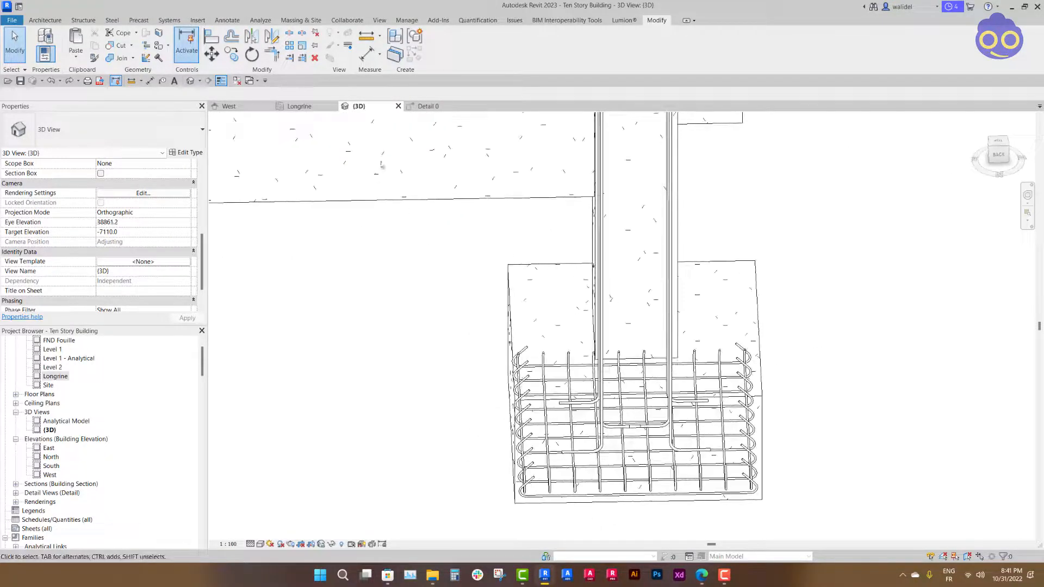
In the Detail 0 view, place a 13M tie of shape M_T1 in the column section, parallel to the work plane
click(428, 106)
click(470, 206)
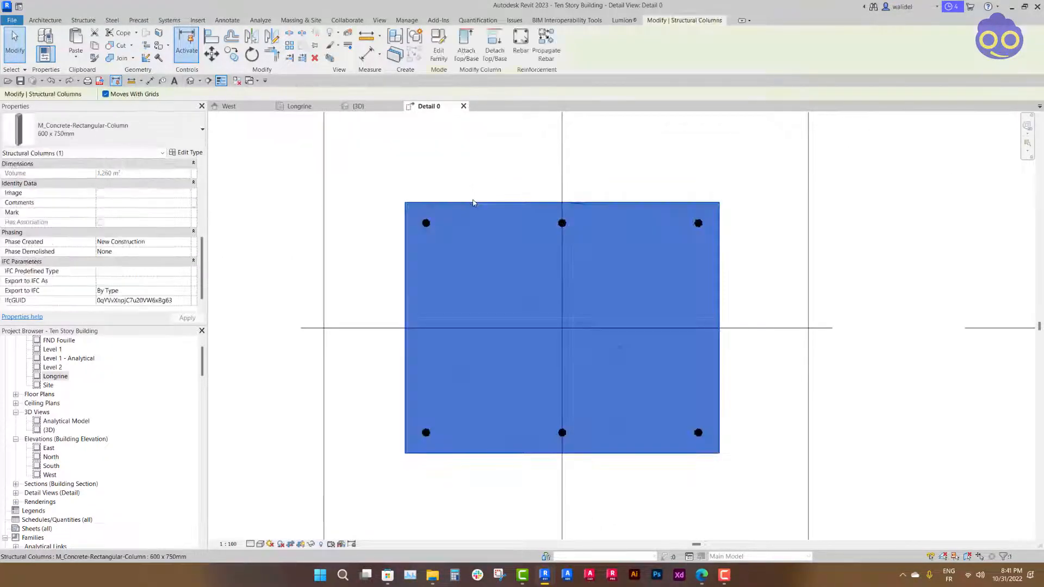
click(523, 43)
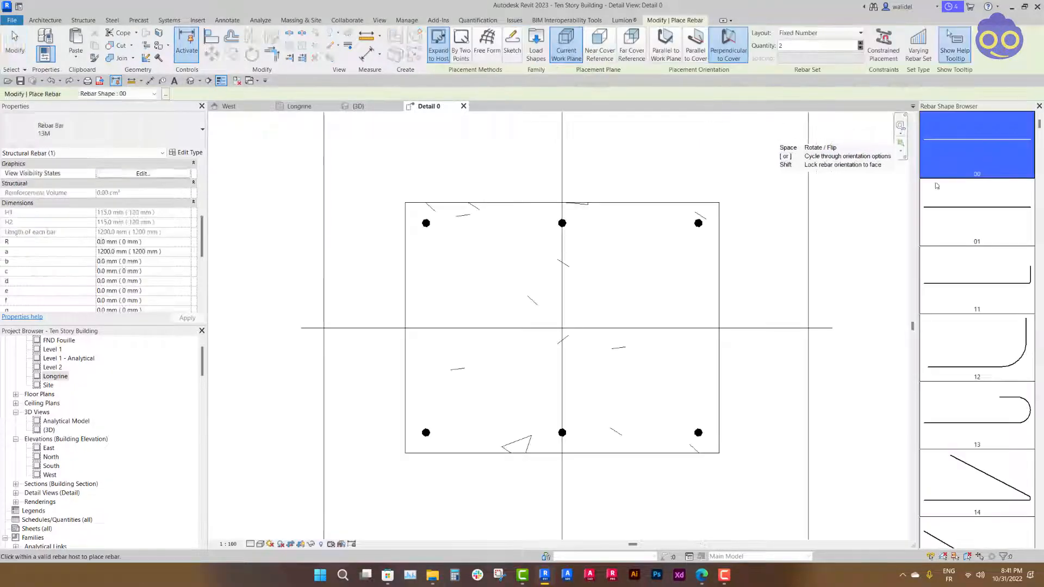
scroll(958, 322, down, 5)
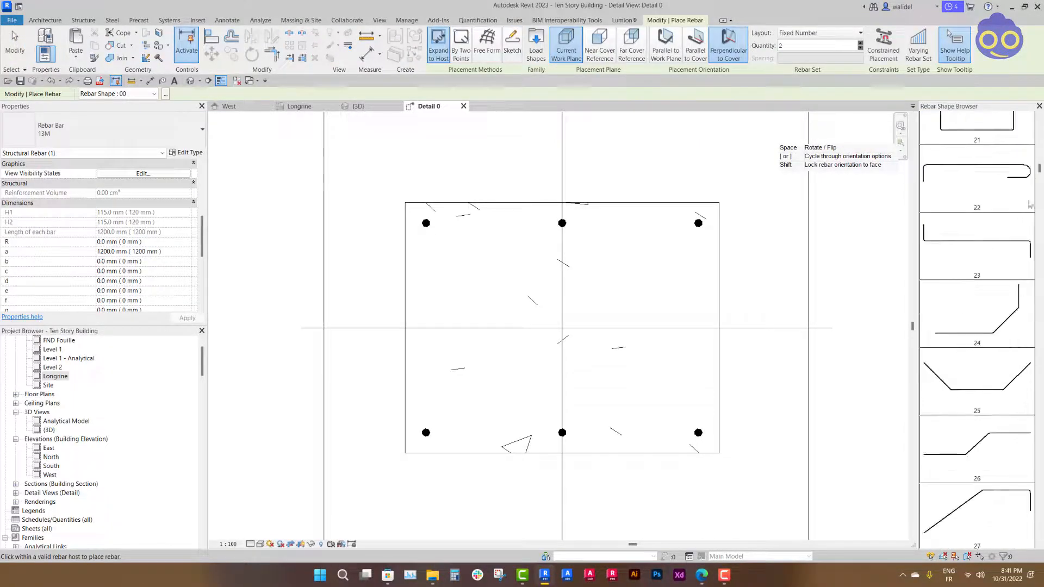
drag(1039, 169, 1040, 486)
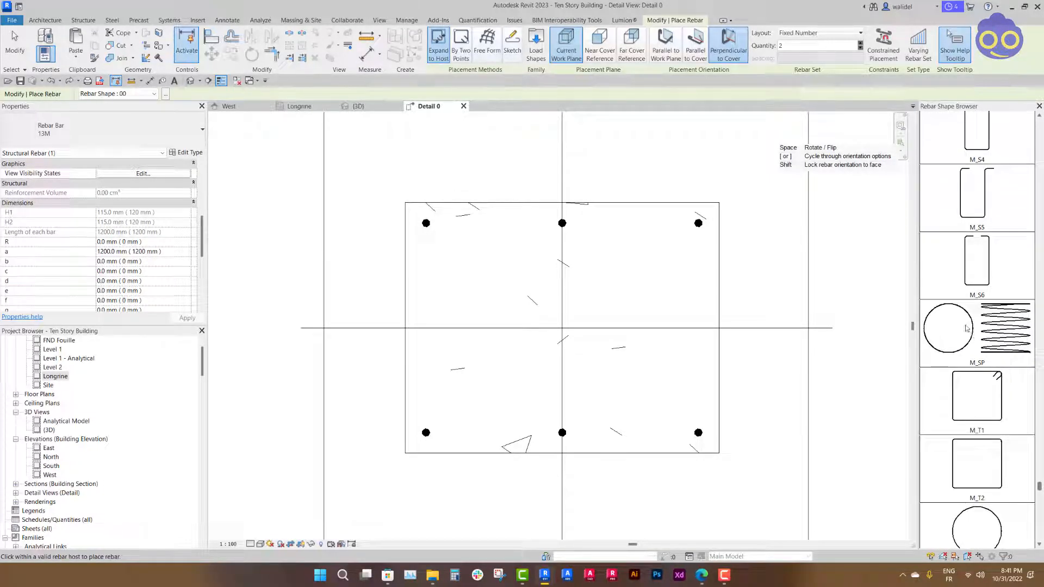
click(994, 385)
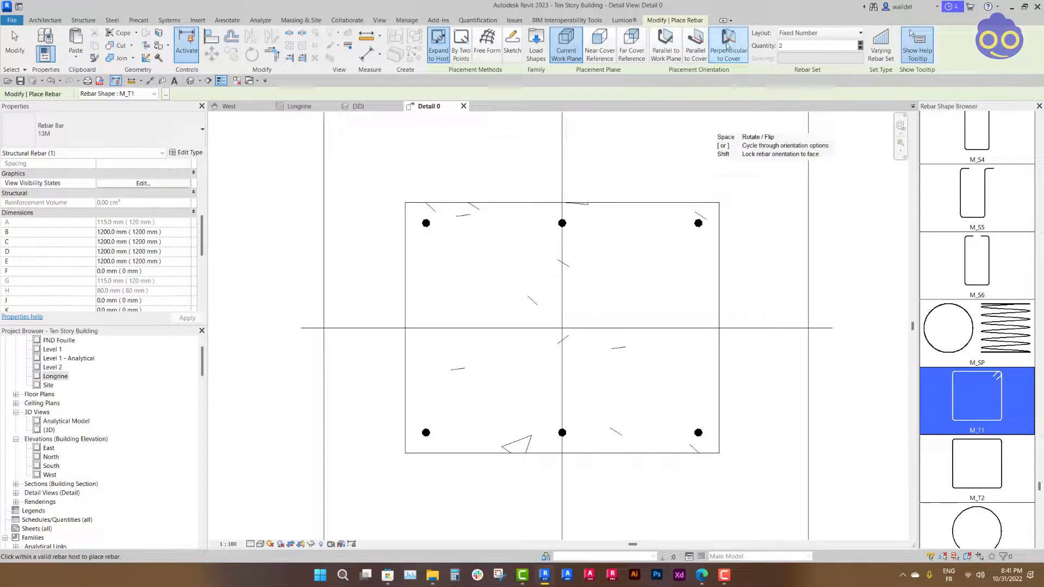
click(665, 46)
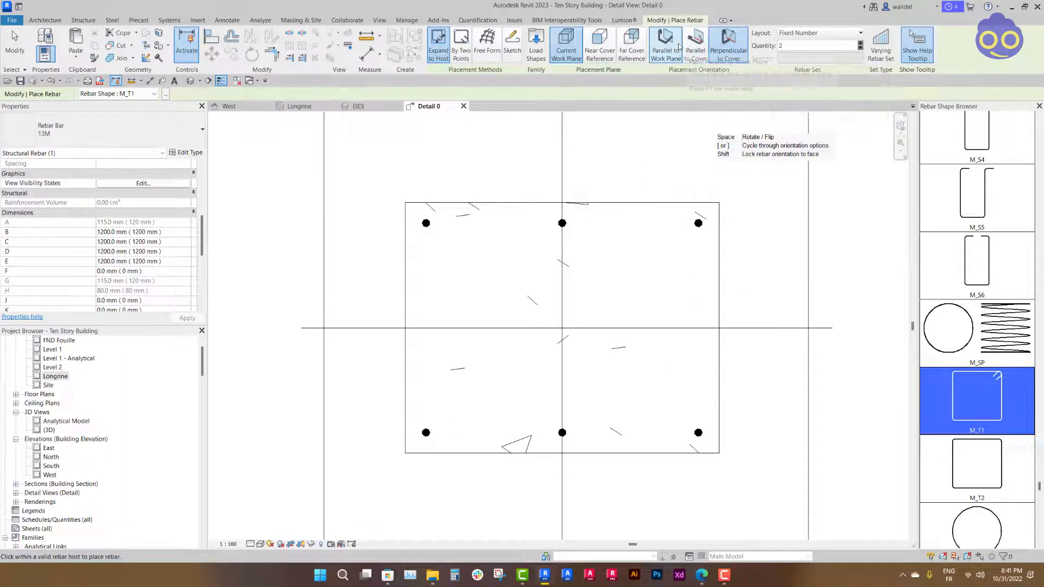
click(621, 241)
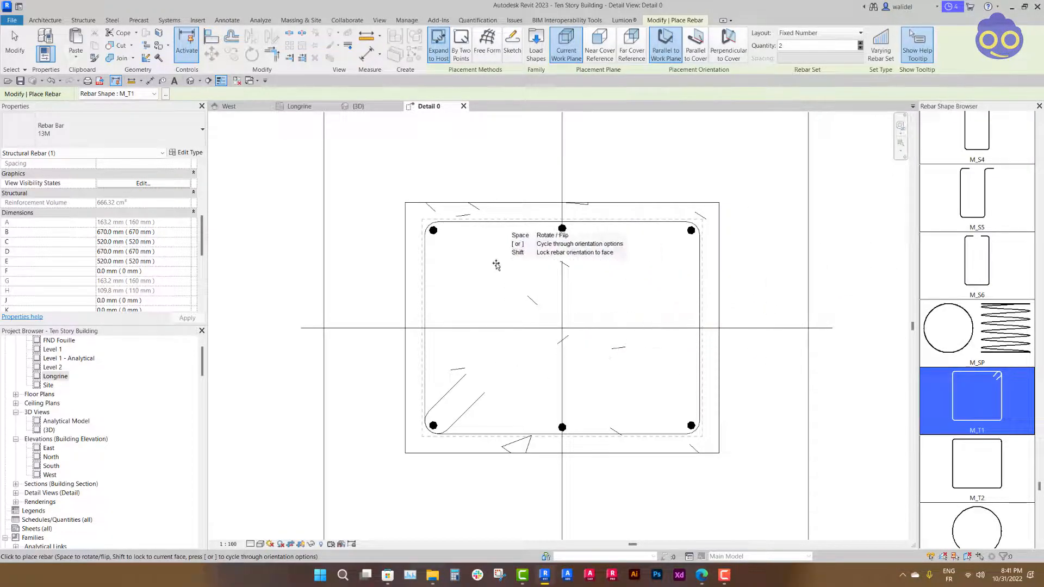
click(15, 49)
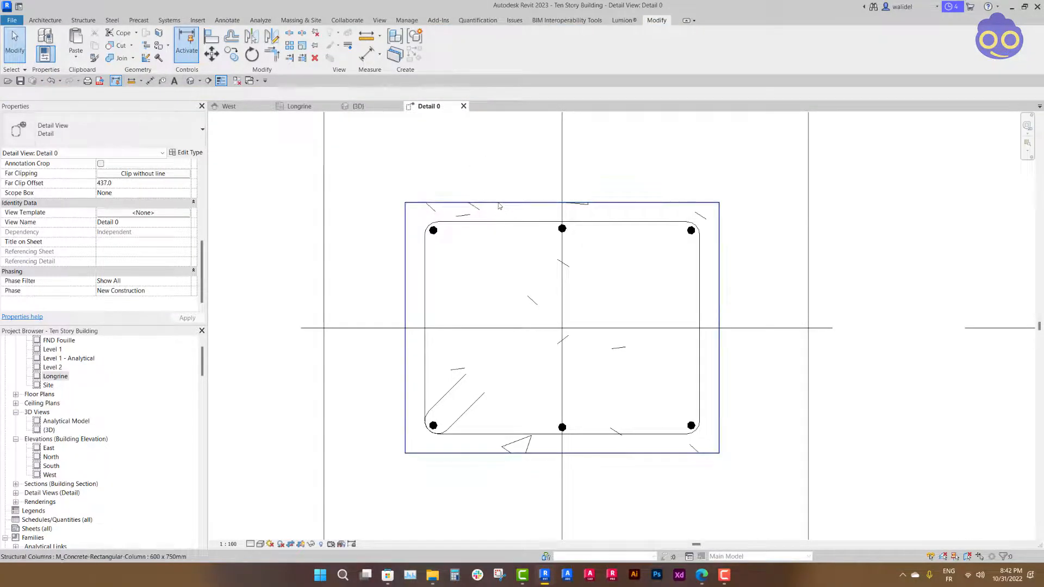
Set the rebar cover of the whole 600 x 750 mm column to Anrobage <30 mm>
click(499, 204)
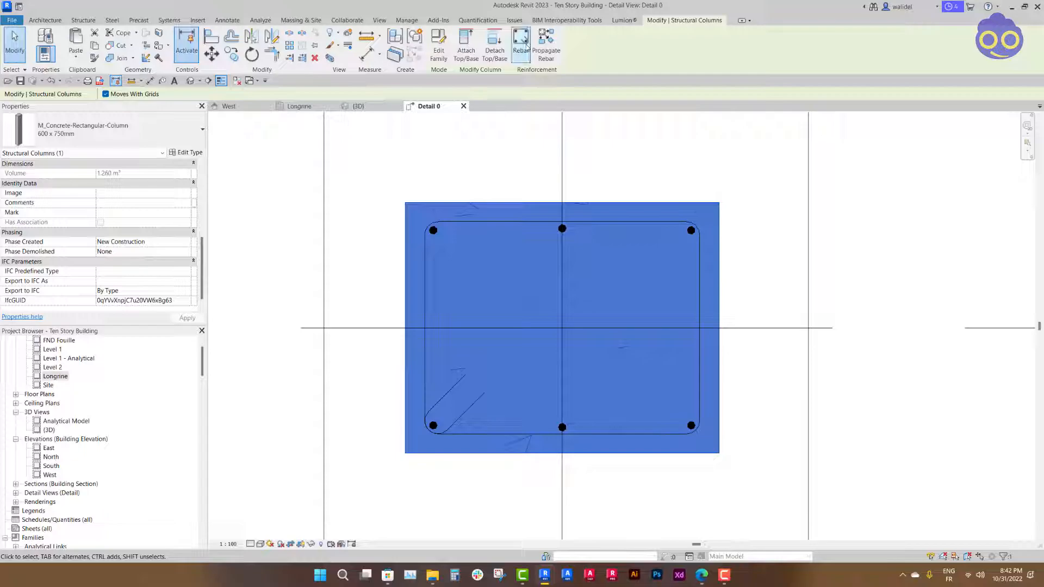
click(54, 22)
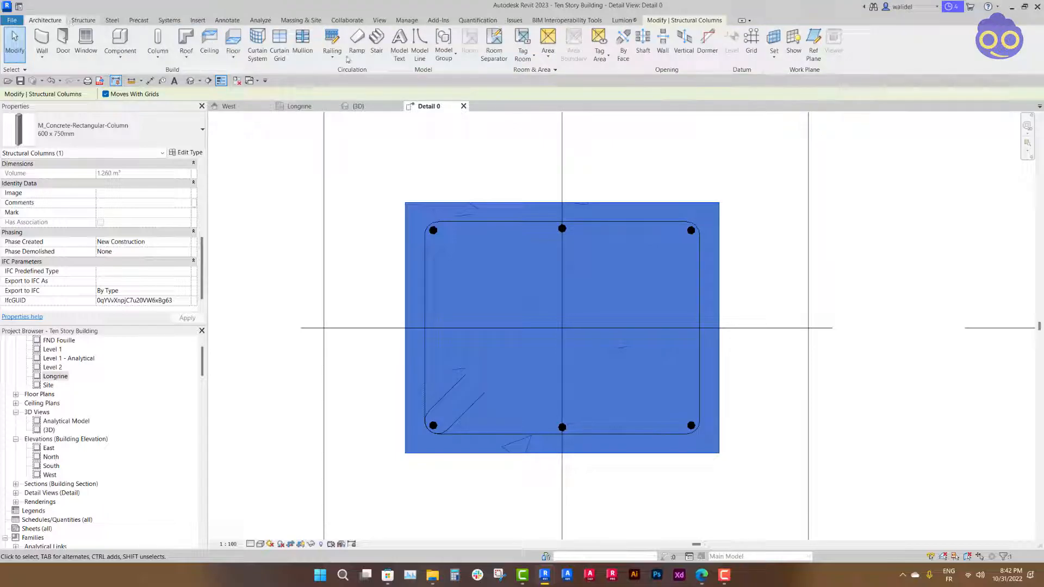
scroll(298, 56, down, 1)
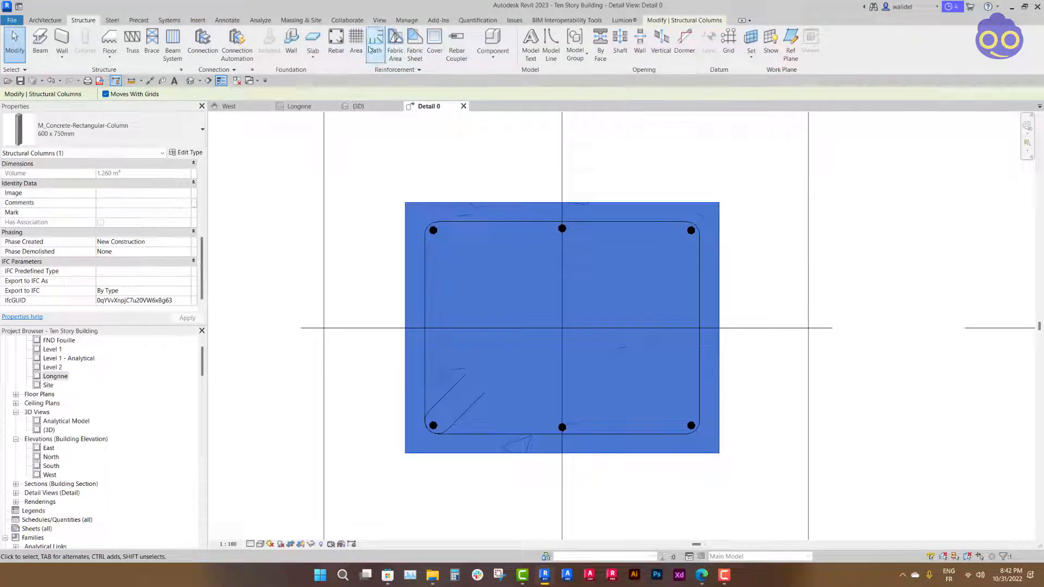
click(431, 49)
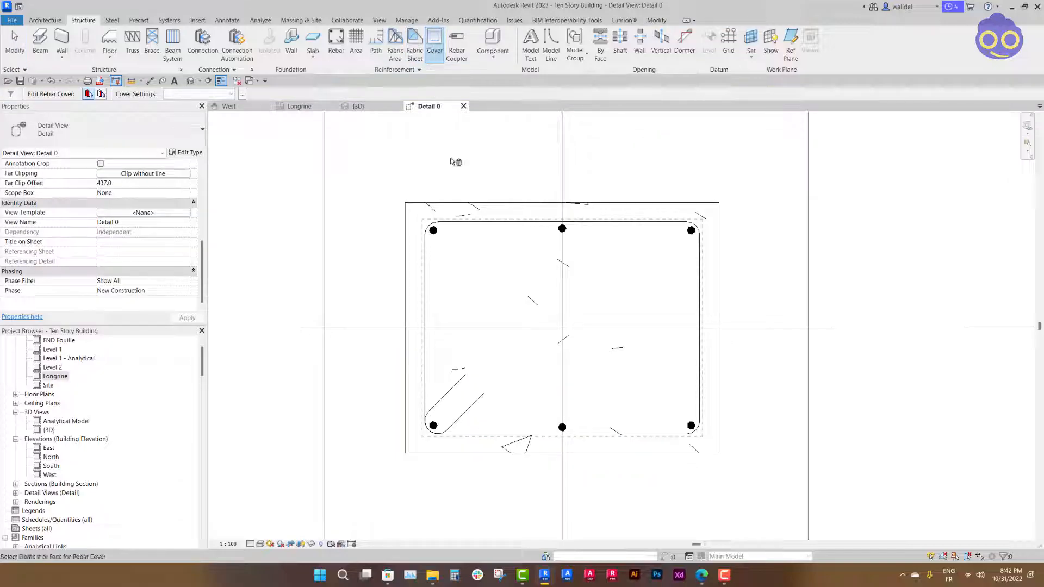
click(463, 206)
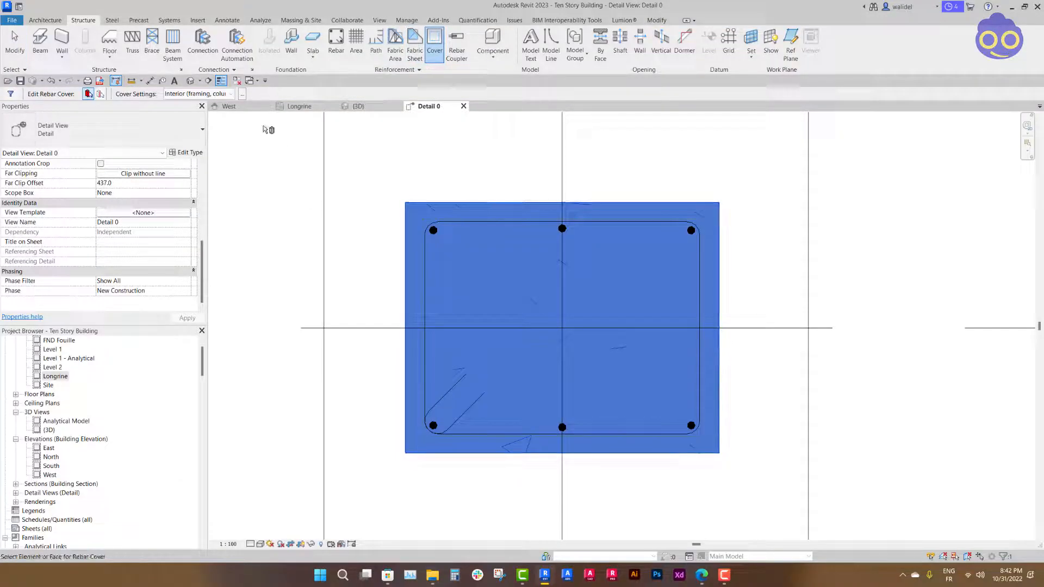
click(235, 94)
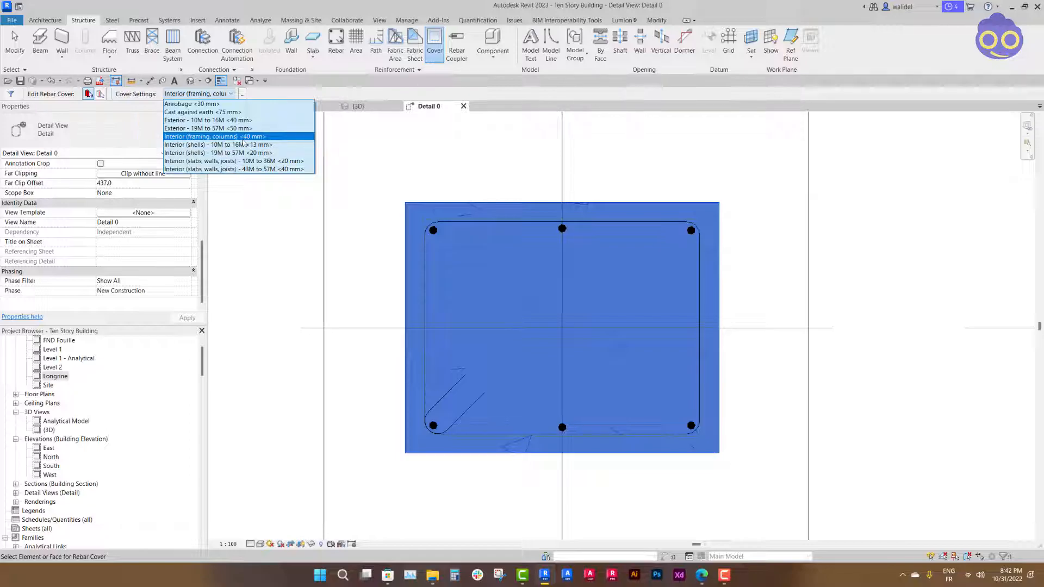
click(207, 104)
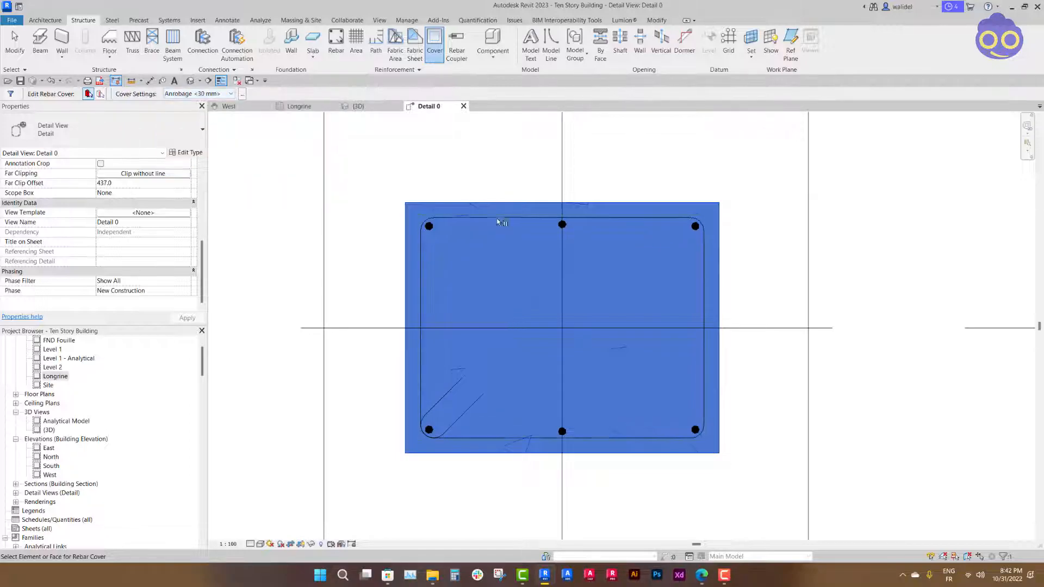
key(Escape)
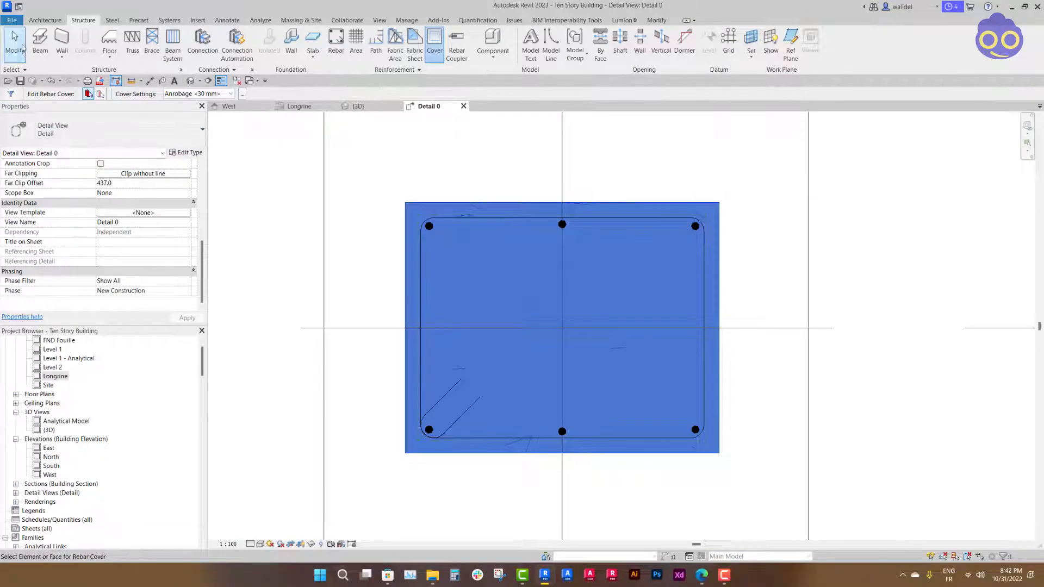
key(Escape)
Change the rebar type of the M_T1 column tie to 10M
scroll(549, 215, up, 1)
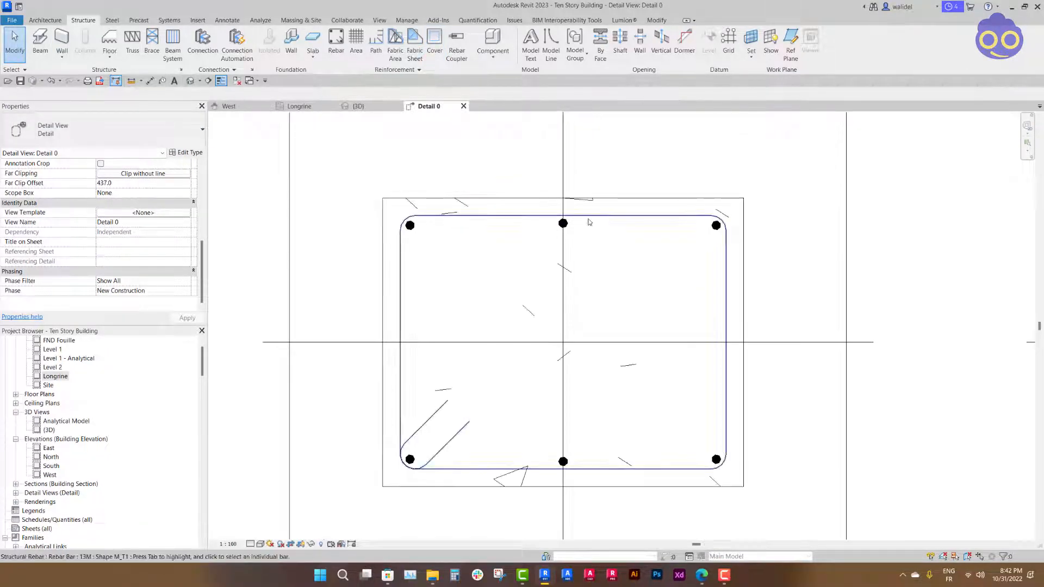
click(610, 224)
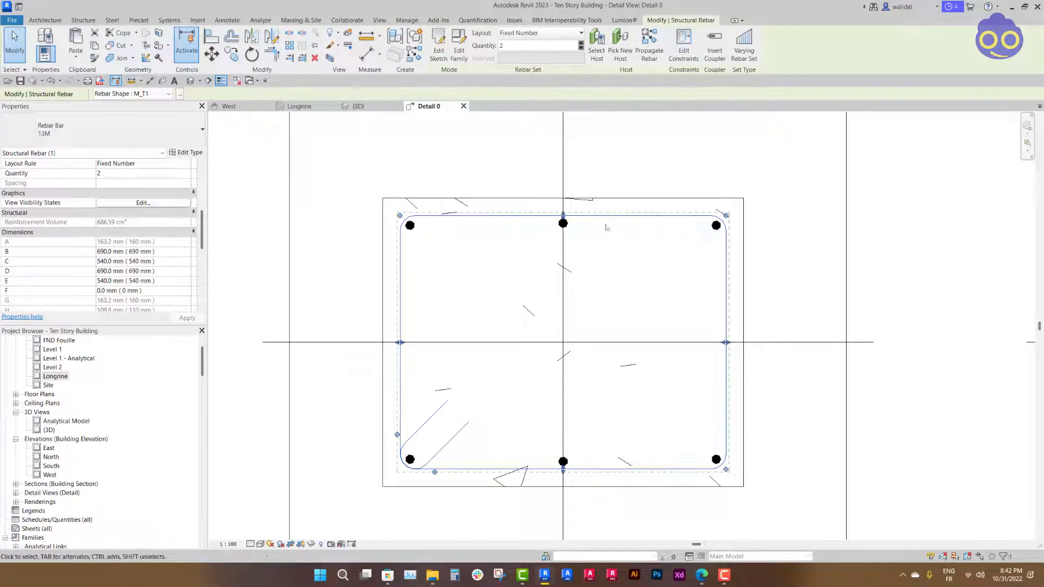
click(182, 136)
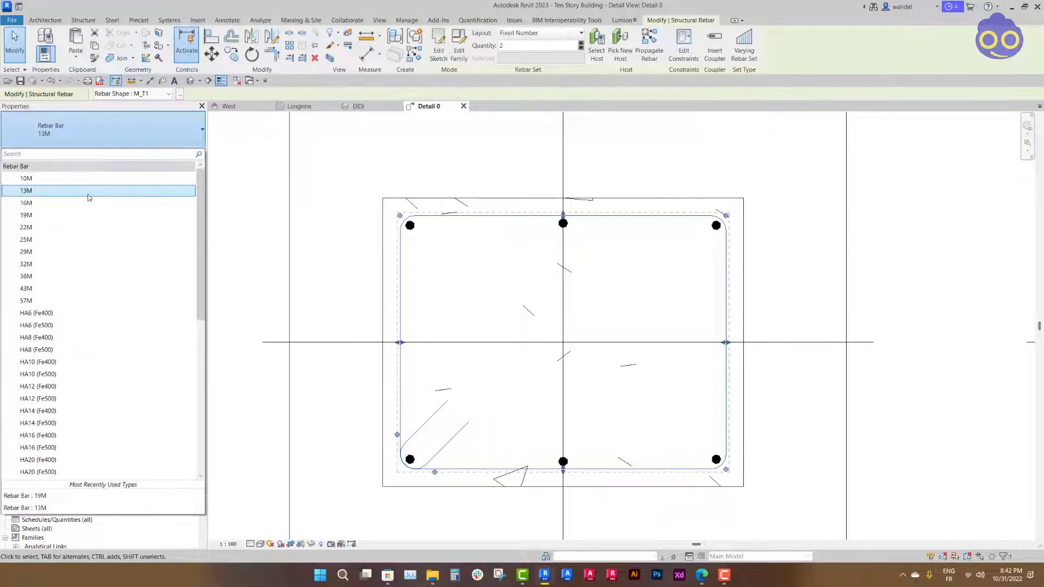
click(88, 181)
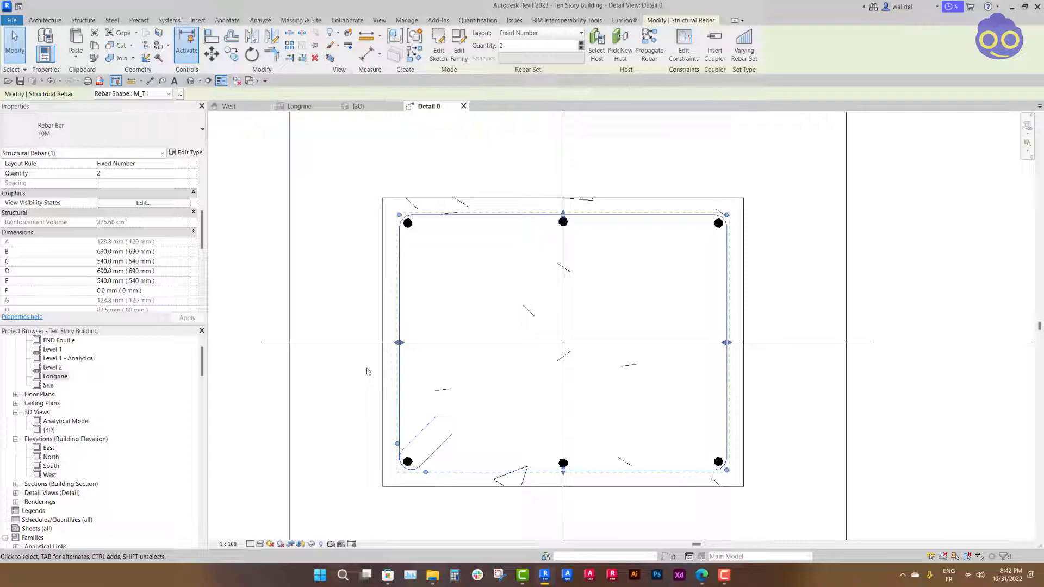
Set the detail level of the Detail 0 view to Fine
click(250, 543)
click(255, 534)
click(440, 352)
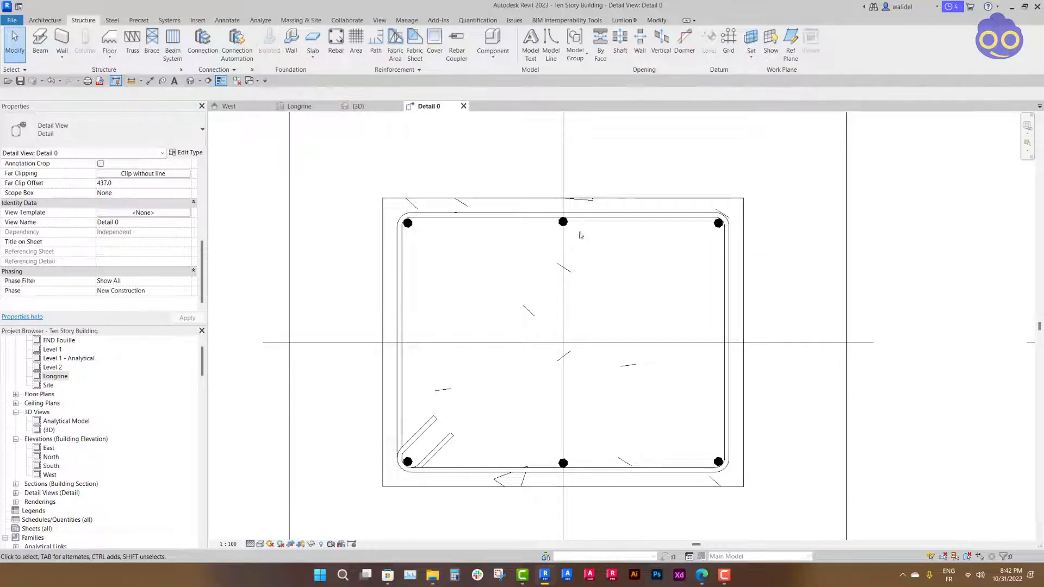
Place a 13M tie of shape M_T6 by two points around the two middle longitudinal bars of the column section
scroll(615, 239, up, 2)
middle_drag(633, 263, 604, 212)
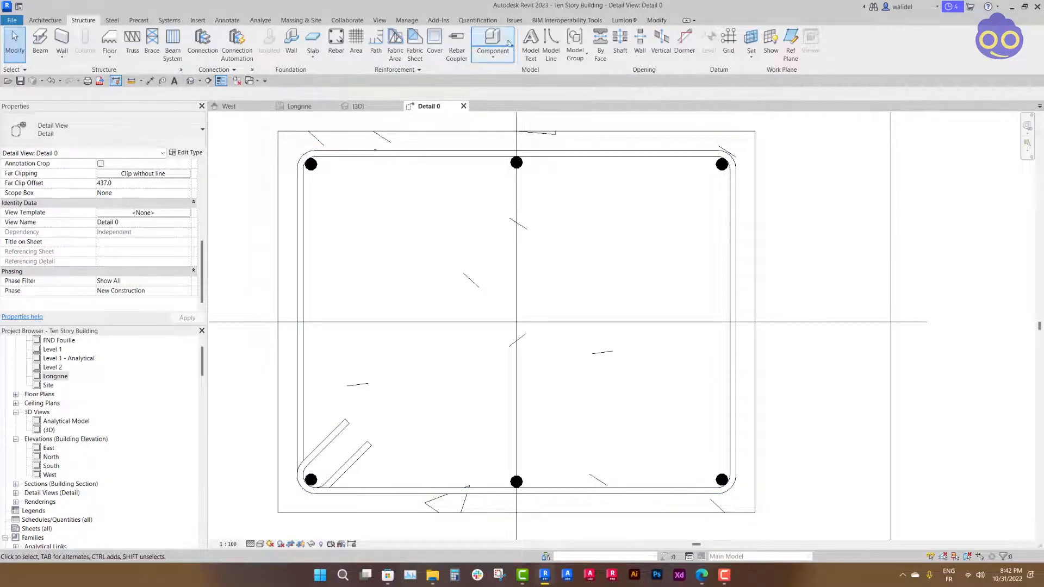
click(444, 131)
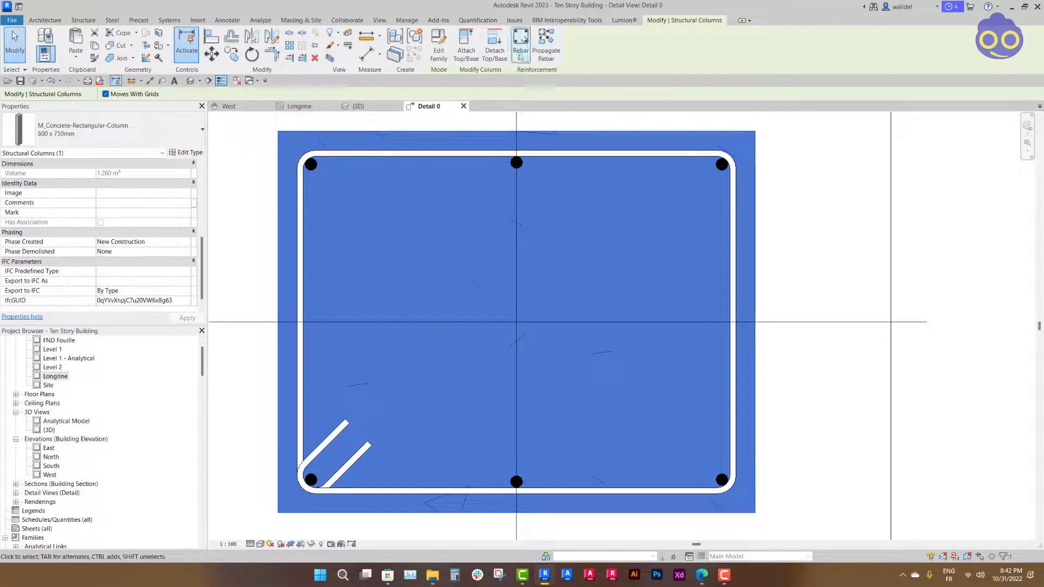
click(520, 50)
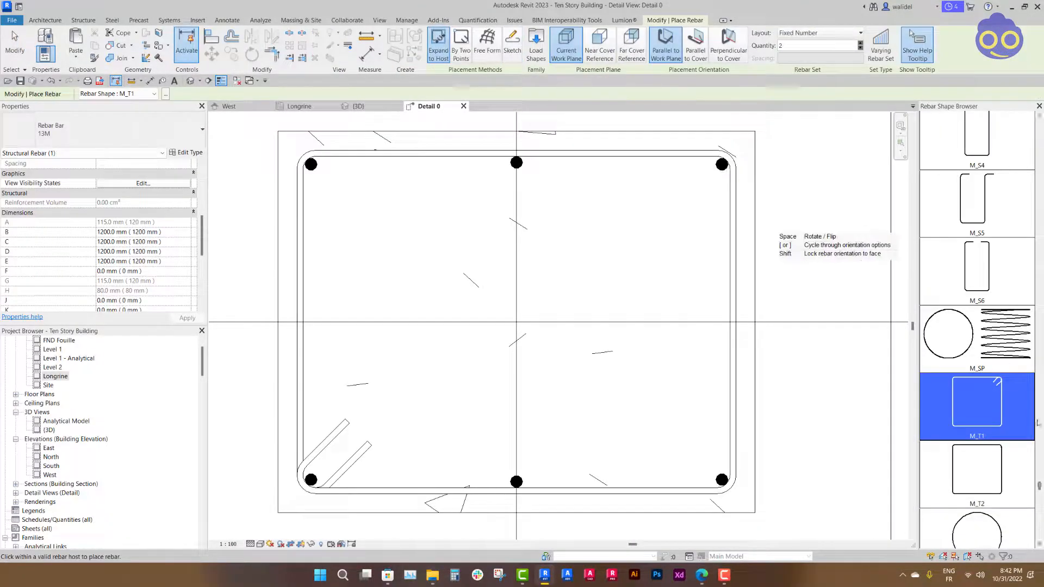
drag(1039, 485, 1029, 512)
click(978, 347)
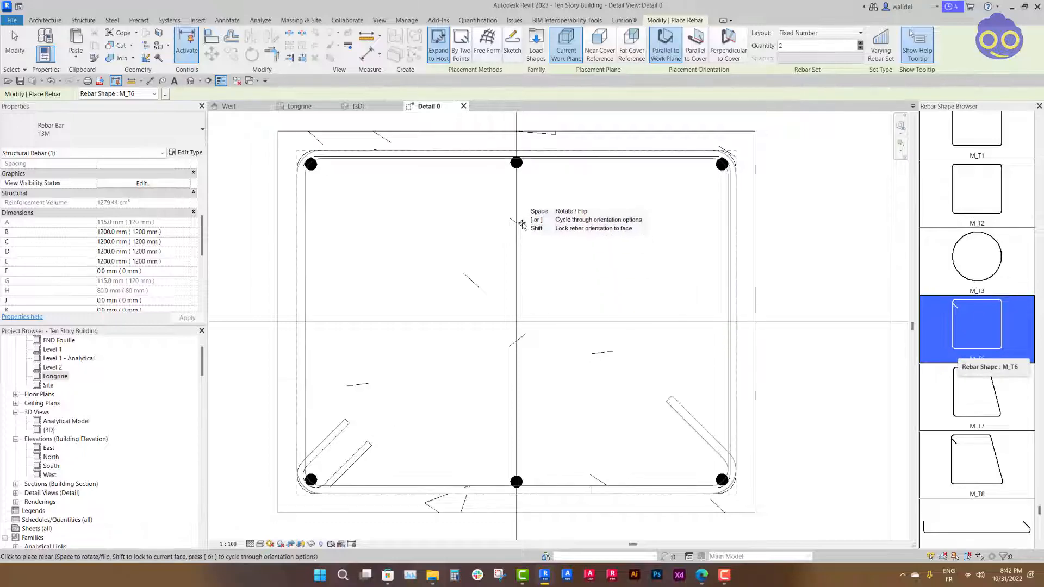
scroll(615, 294, down, 1)
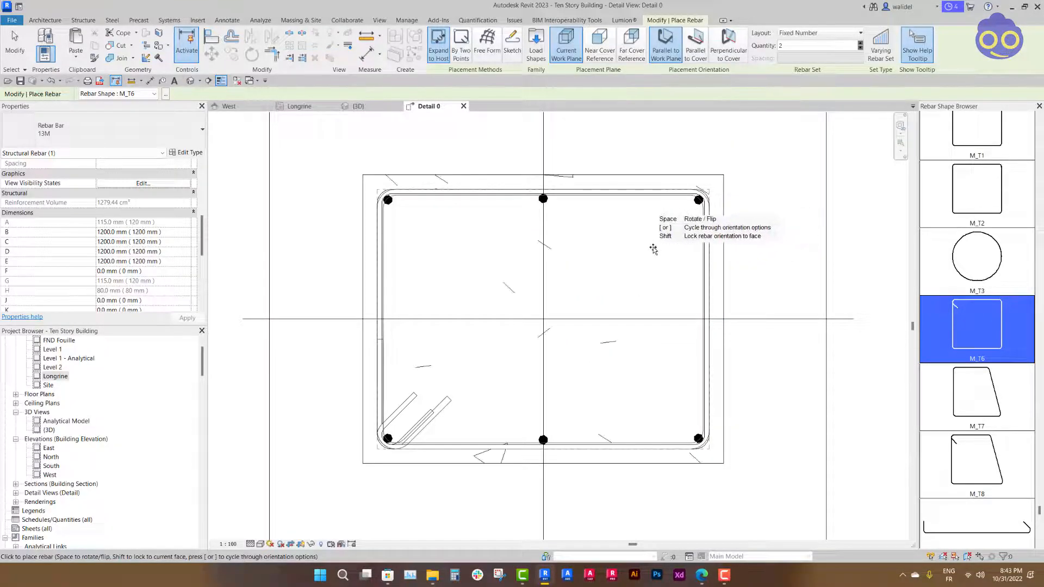
click(530, 196)
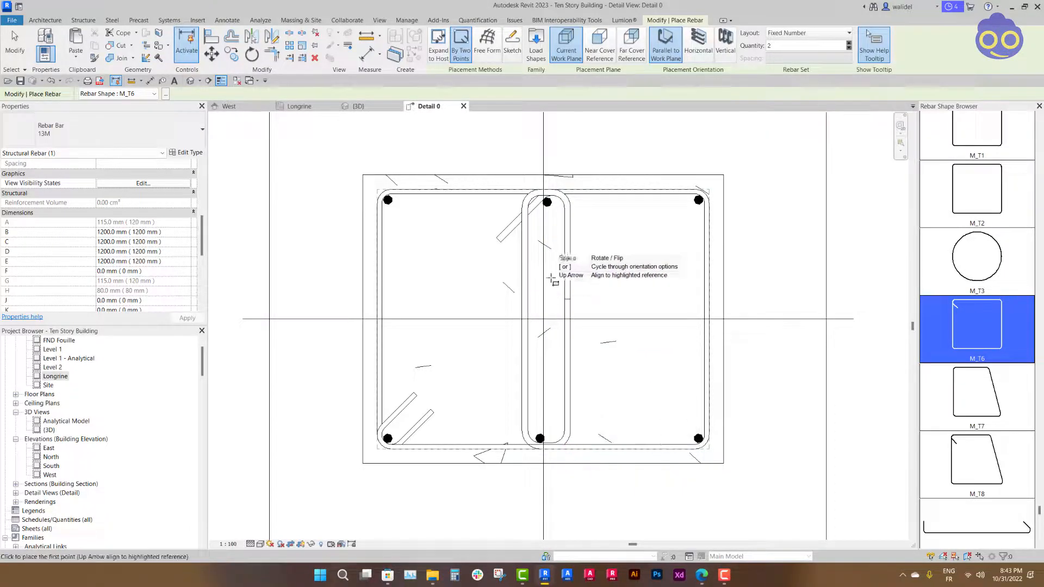
scroll(544, 244, up, 4)
scroll(583, 227, down, 4)
Narrow the 13M M_T6 tie around the middle bars by moving its right leg inward, to a D dimension of about 76 mm
click(623, 296)
scroll(621, 311, up, 2)
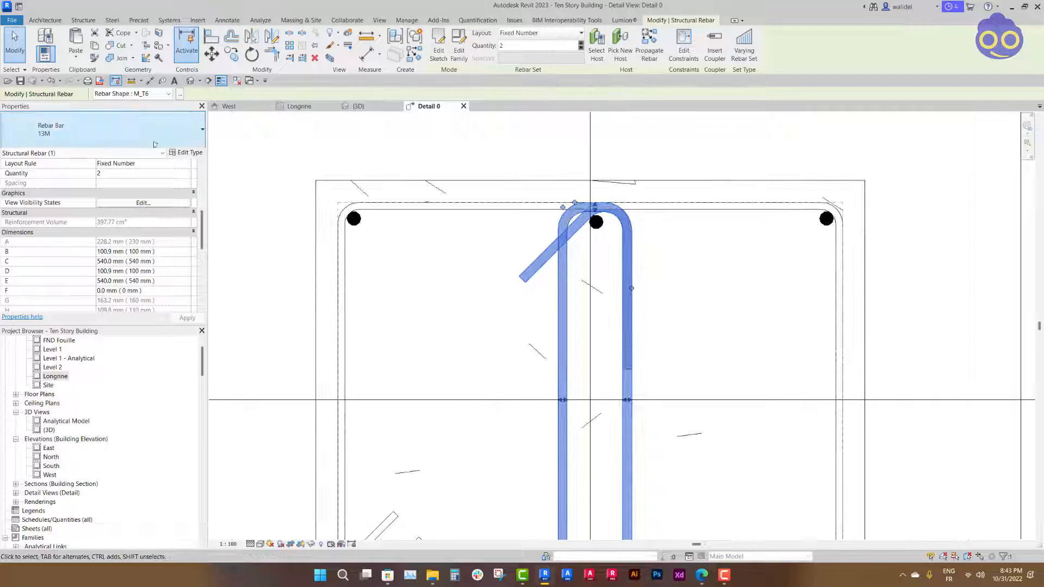
click(60, 130)
click(60, 168)
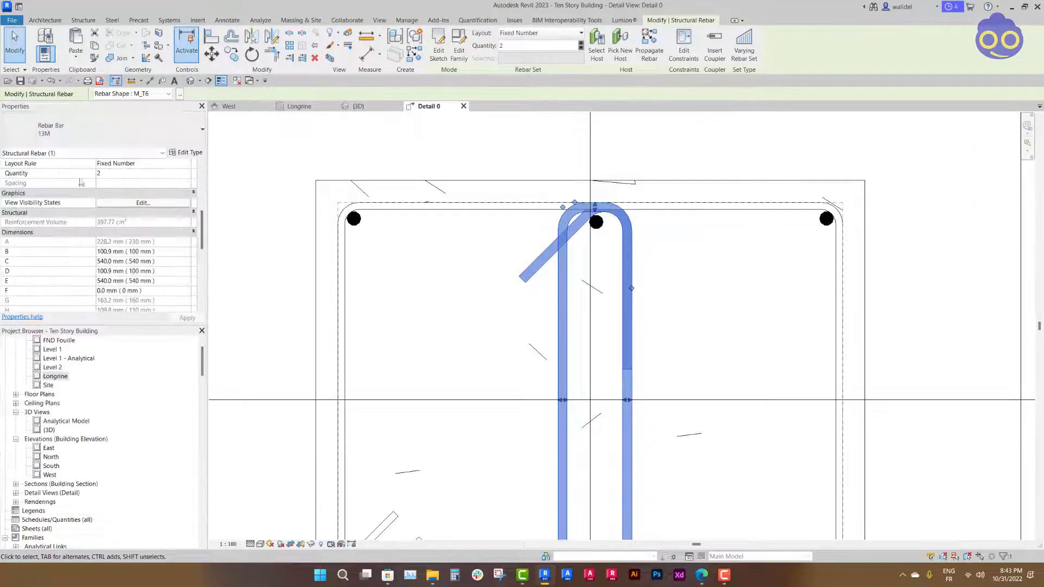
middle_drag(654, 361, 649, 279)
drag(623, 317, 563, 315)
Align the upper middle 19M longitudinal bar with the column's vertical centreline
click(579, 142)
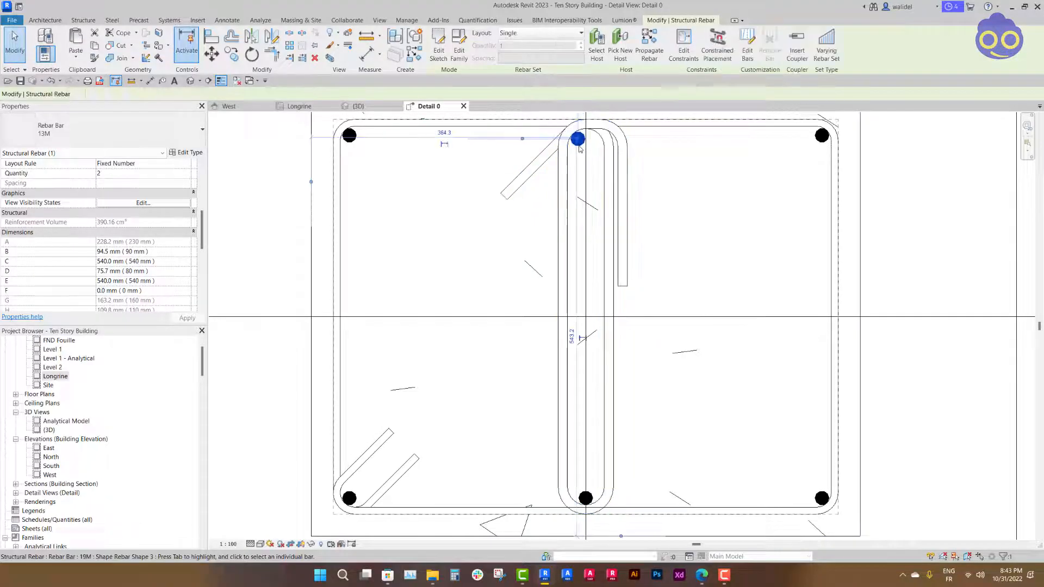
scroll(579, 147, up, 3)
middle_drag(609, 158, 576, 310)
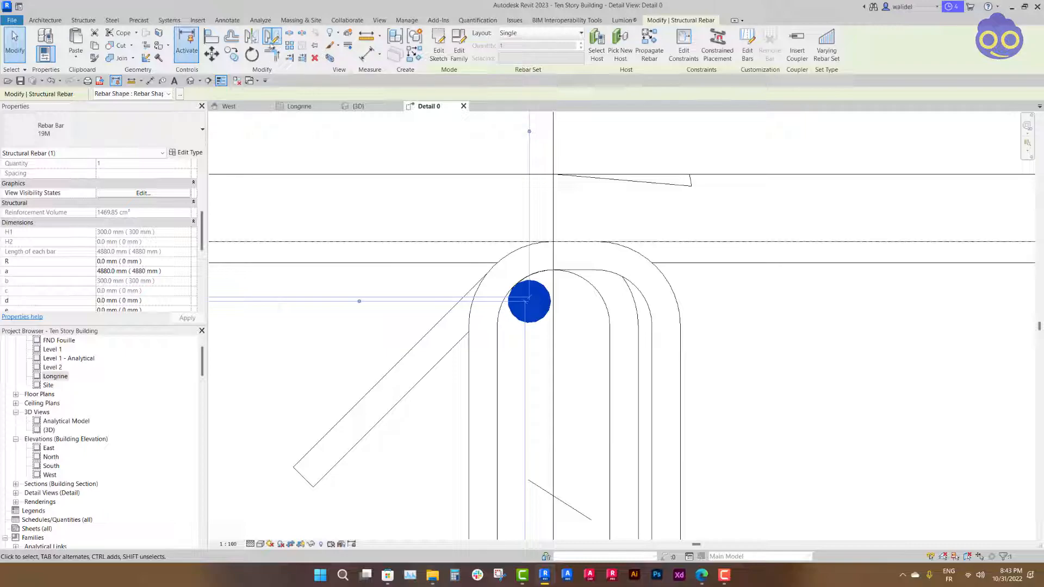
key(a)
key(l)
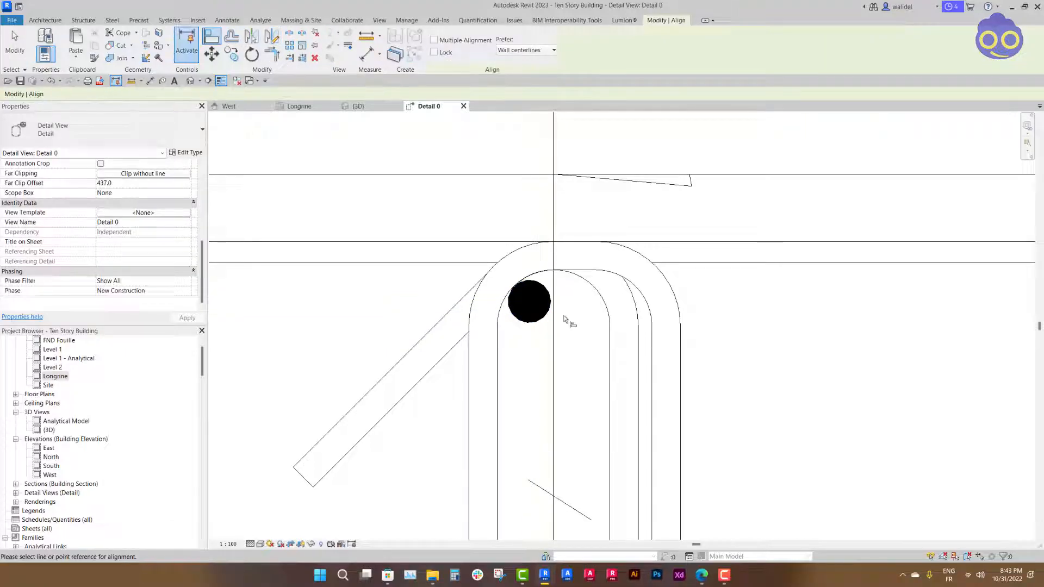
scroll(595, 398, down, 5)
scroll(596, 397, up, 6)
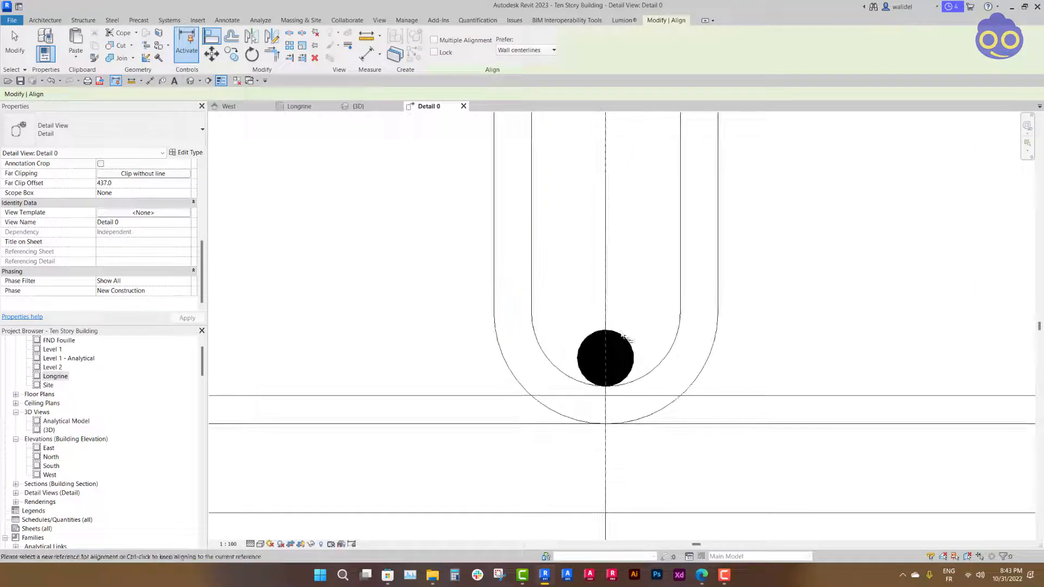
scroll(633, 409, down, 6)
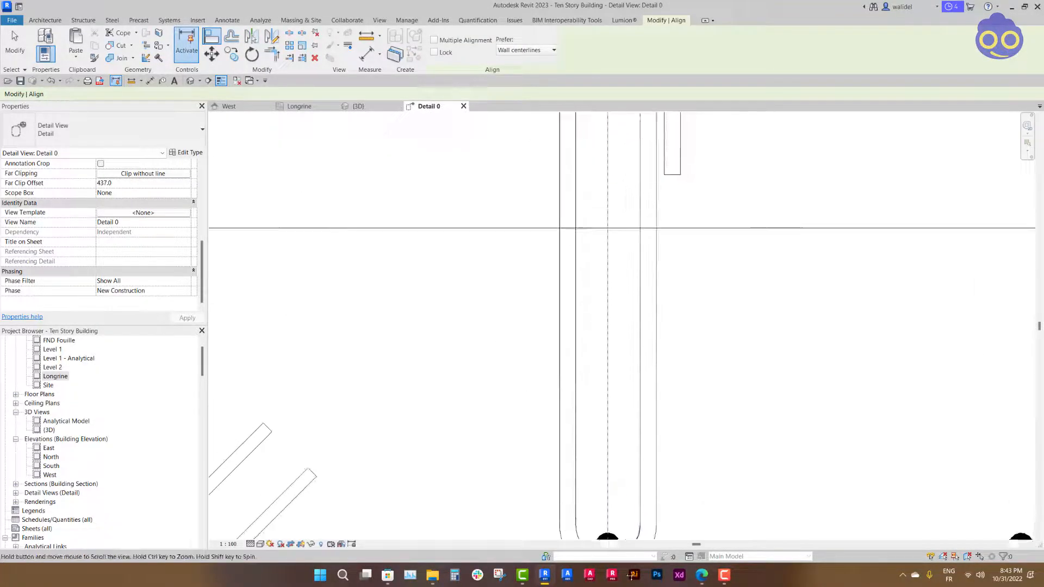
scroll(613, 376, up, 3)
click(612, 377)
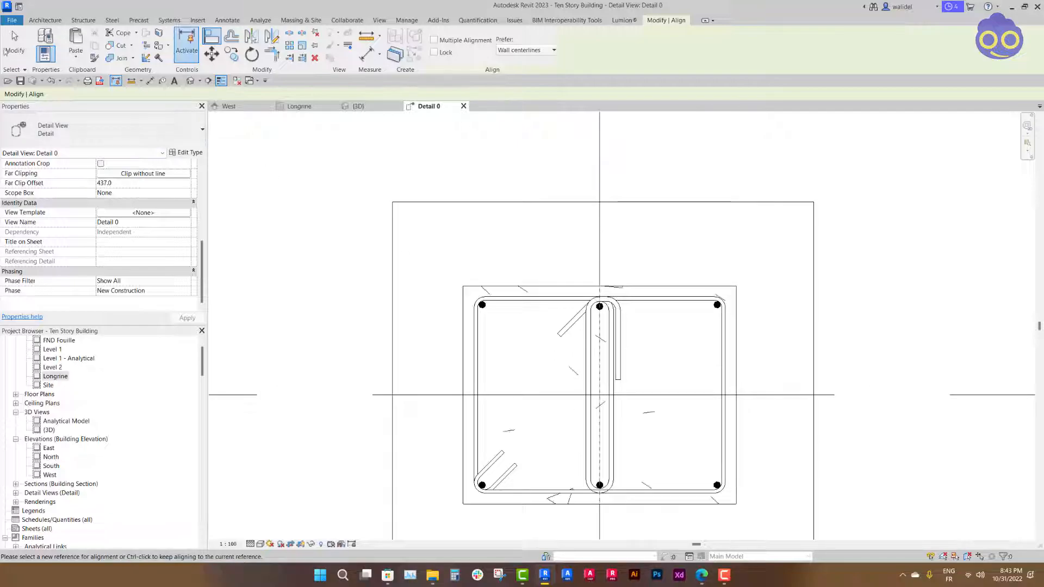
click(14, 47)
Adjust the M_T6 tie's bar start so that its projecting end lies along the tie's right leg
click(625, 329)
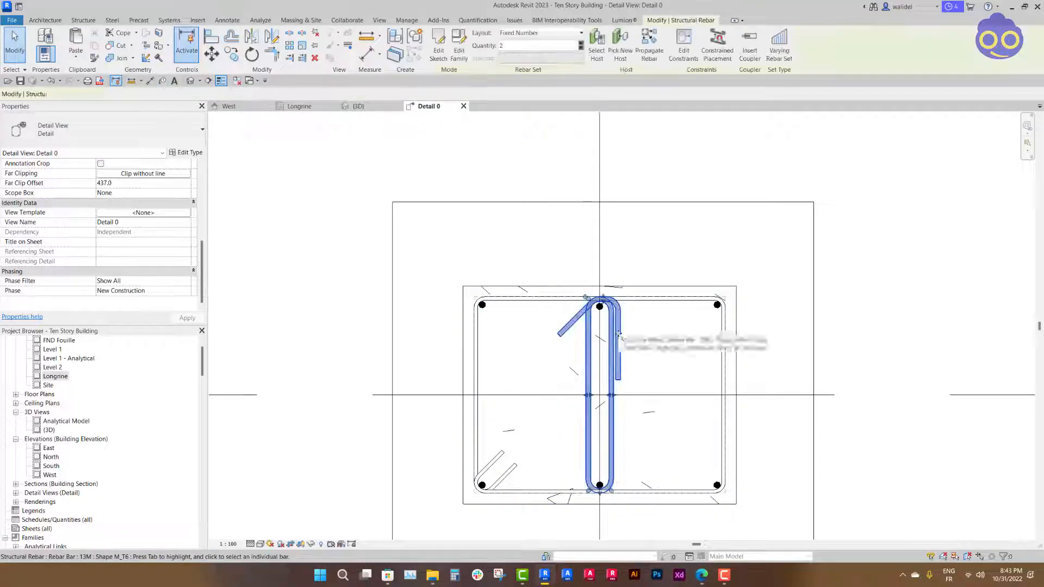
scroll(626, 328, up, 2)
scroll(623, 347, up, 3)
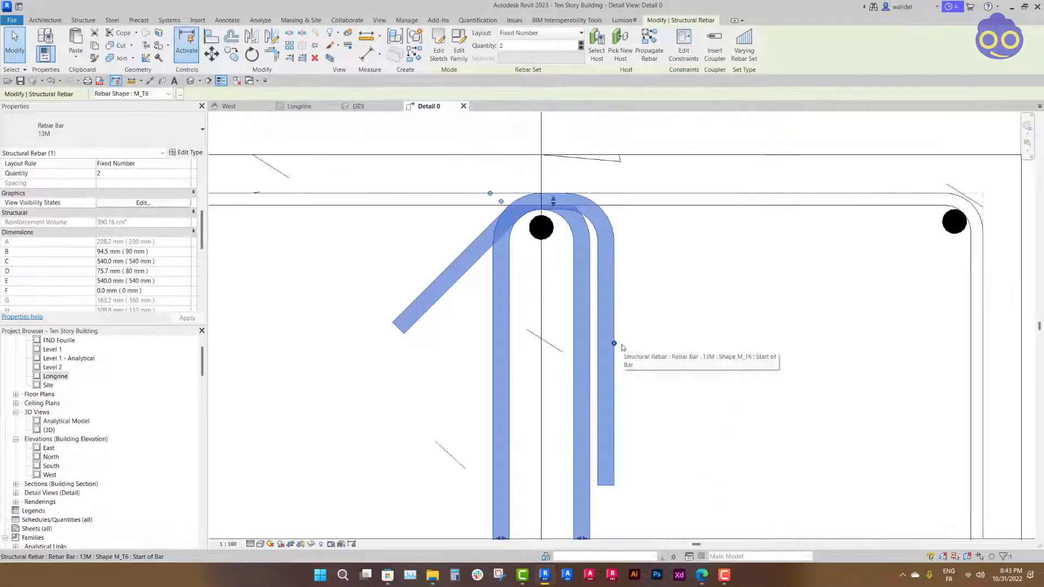
mouse_move(615, 346)
mouse_down()
mouse_move(590, 339)
mouse_move(604, 335)
mouse_up()
scroll(638, 334, down, 5)
key(Escape)
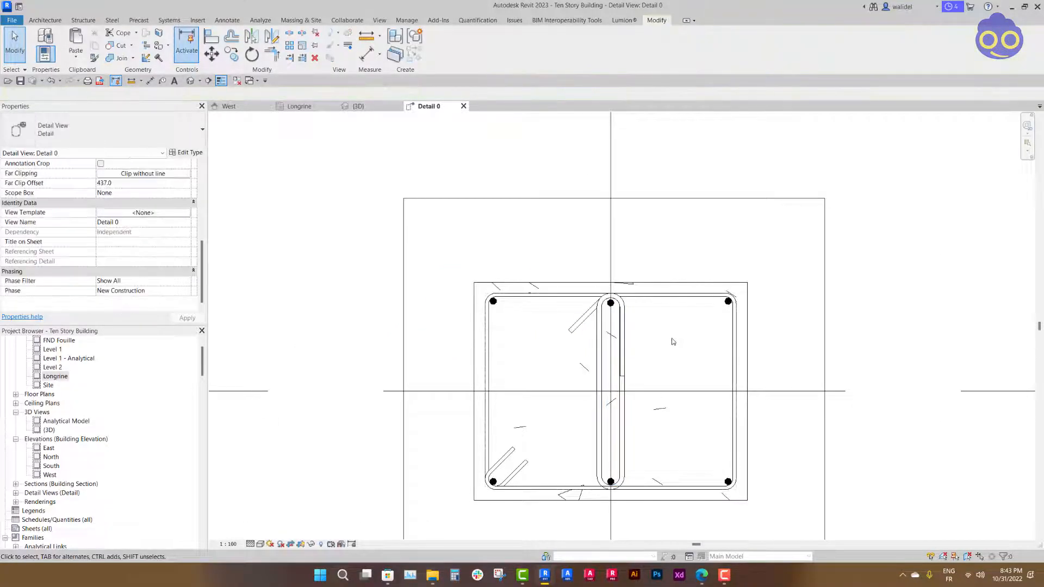
Set the M_T1 and M_T6 column ties to display unobscured in the {3D} view
scroll(673, 339, down, 4)
middle_drag(578, 343, 474, 319)
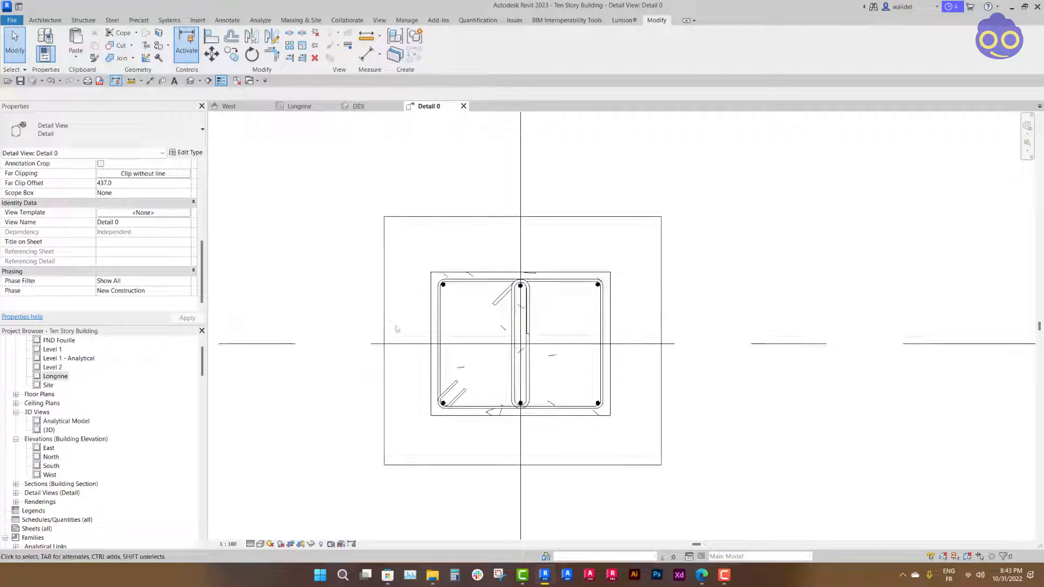
click(530, 308)
click(559, 282)
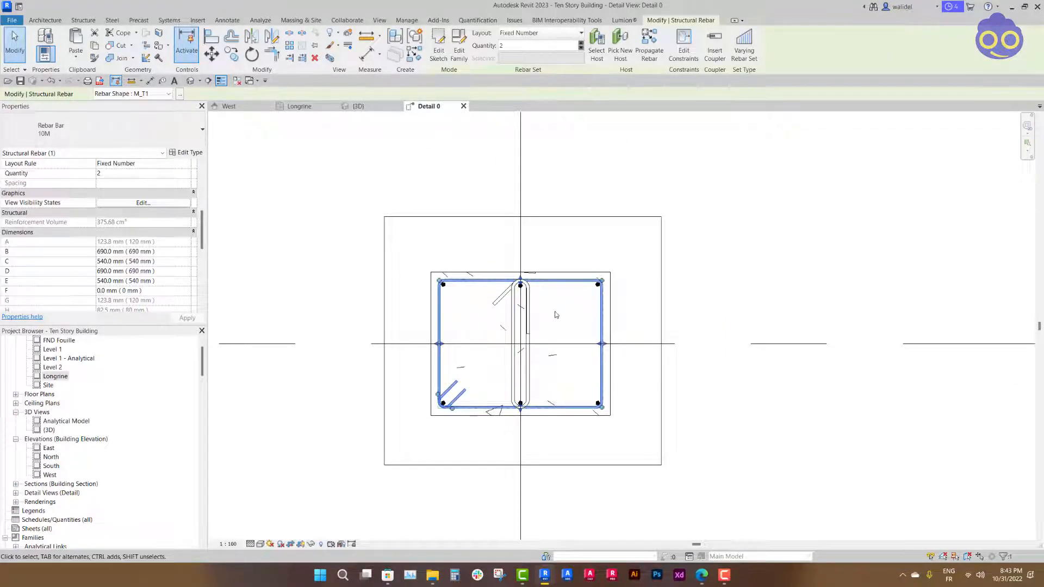
ctrl+click(526, 362)
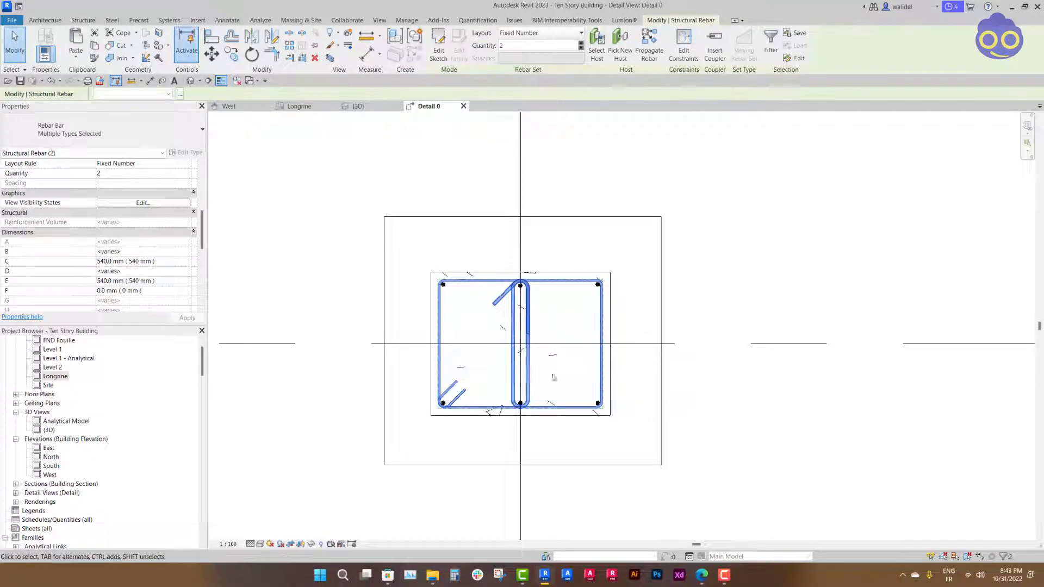
click(357, 107)
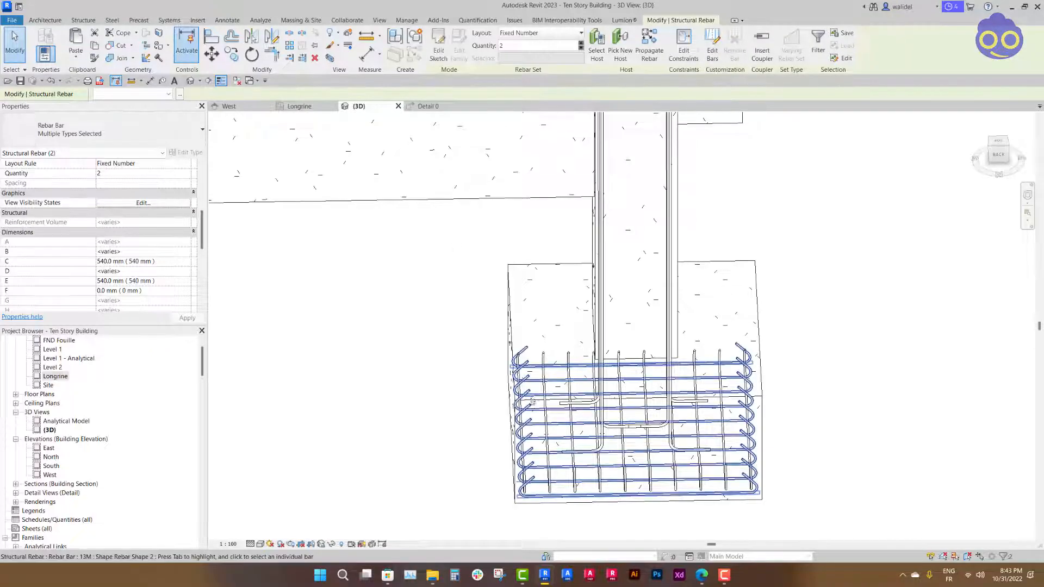
middle_drag(548, 350, 554, 536)
scroll(165, 288, down, 5)
scroll(144, 272, up, 10)
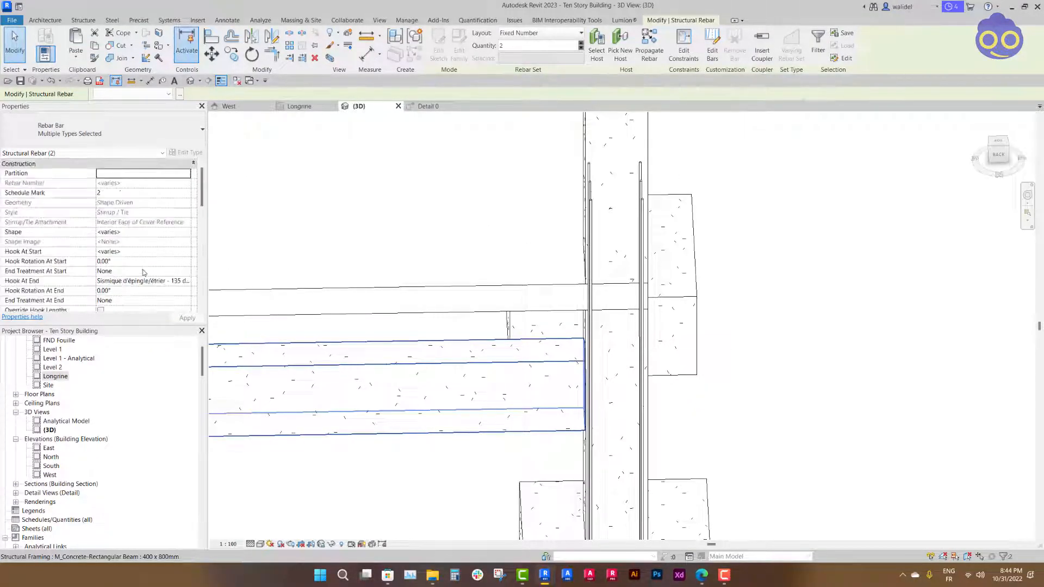
scroll(126, 263, down, 2)
scroll(125, 276, down, 2)
click(143, 270)
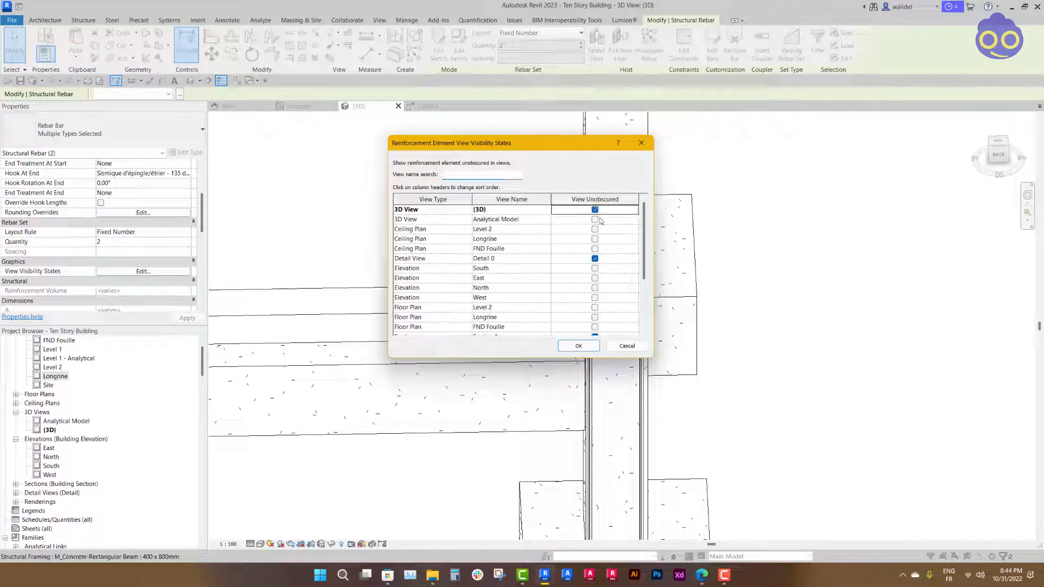
click(589, 347)
shift+middle_drag(739, 279, 713, 287)
click(809, 333)
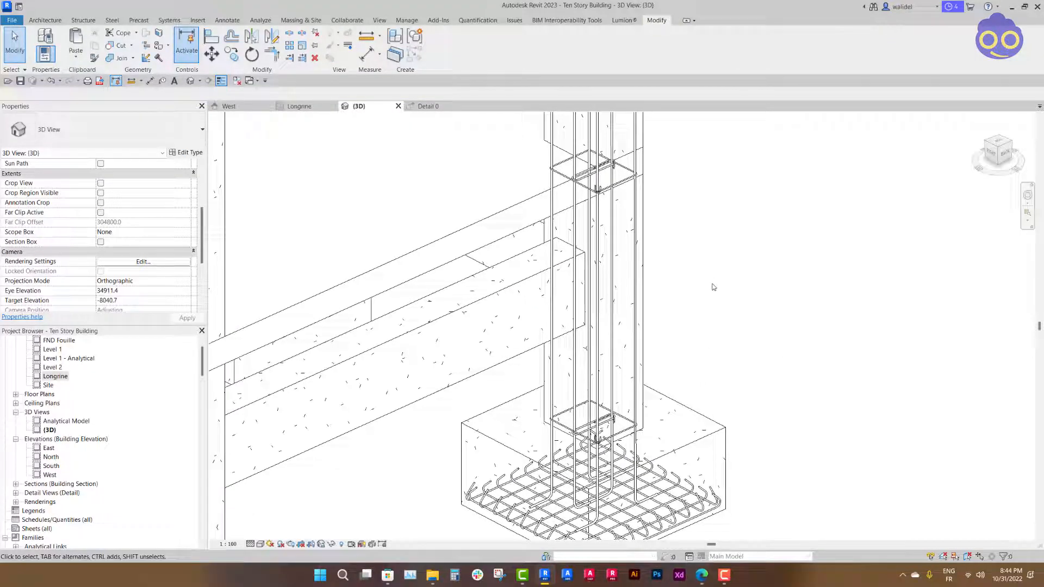
Set the quantity of the 10M M_T1 tie set and of the 13M M_T6 tie set to 15 each
click(623, 192)
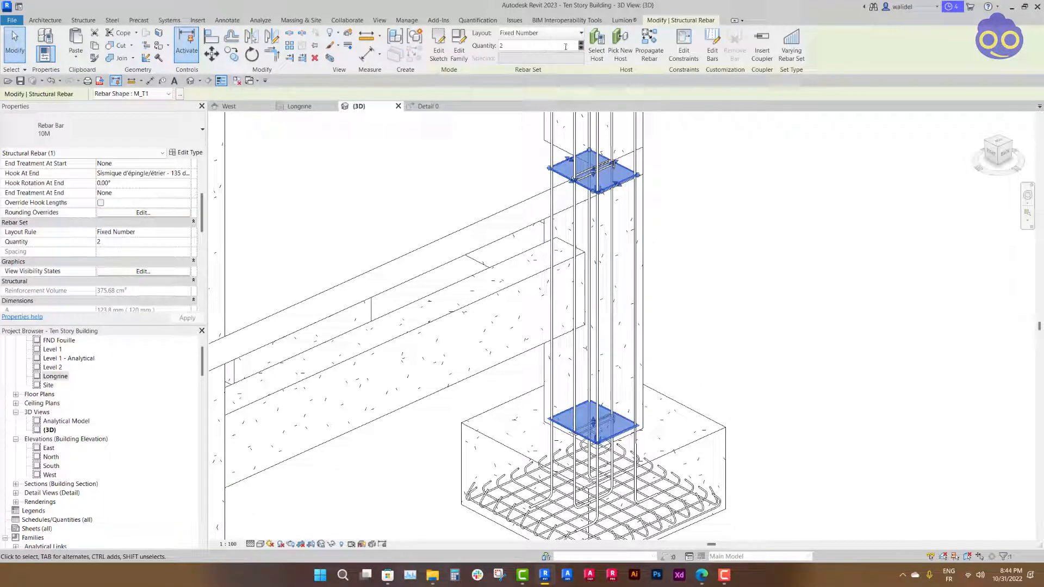
shift+middle_drag(544, 375, 564, 348)
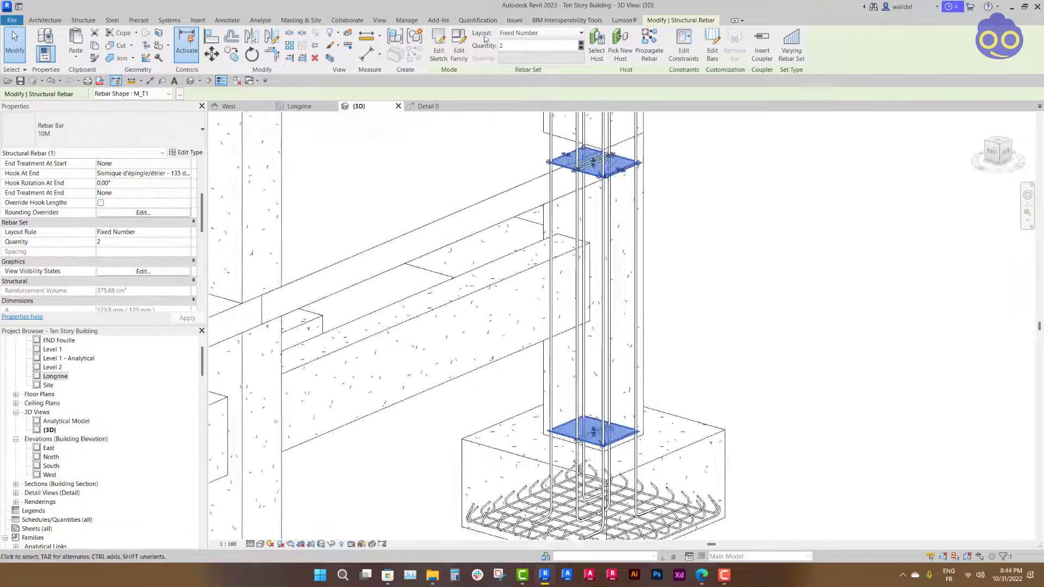
key(Return)
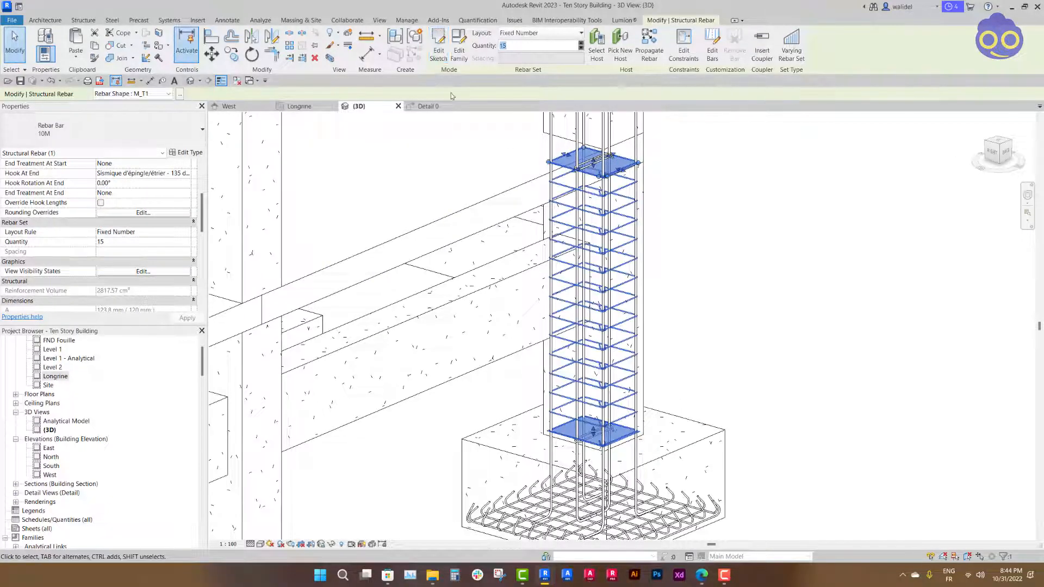
click(692, 276)
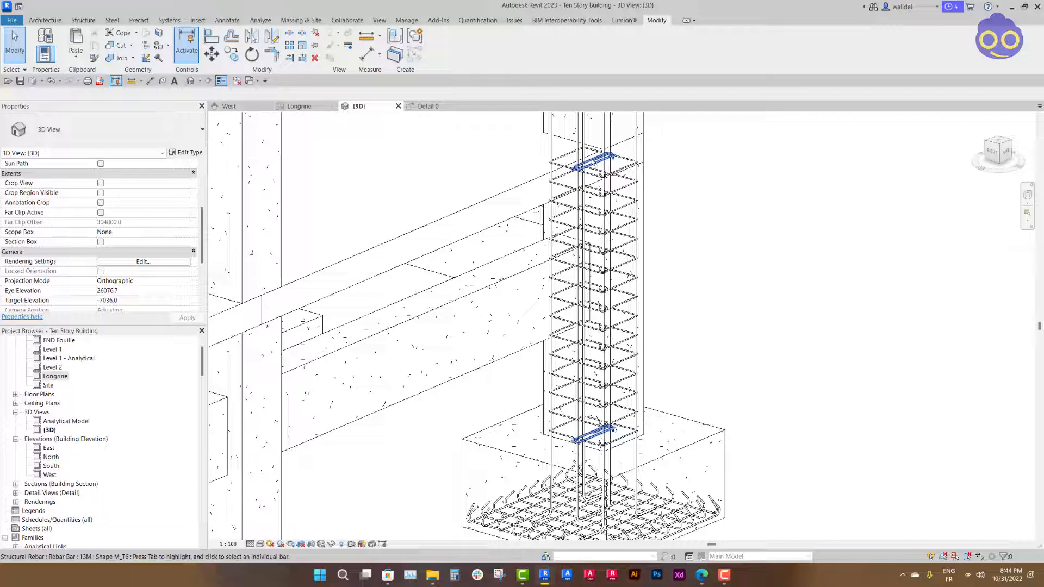
click(594, 163)
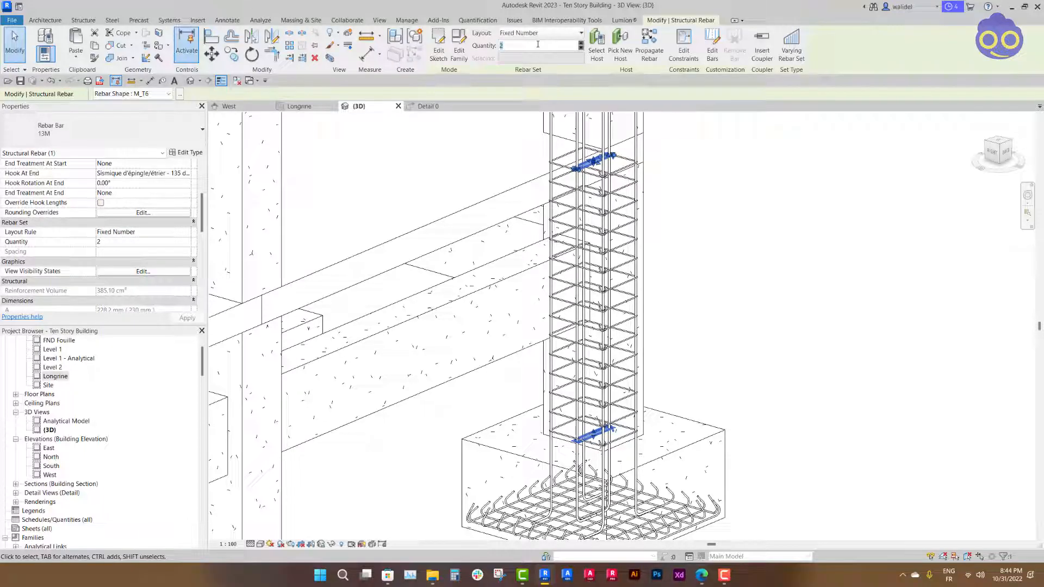
key(Return)
click(759, 355)
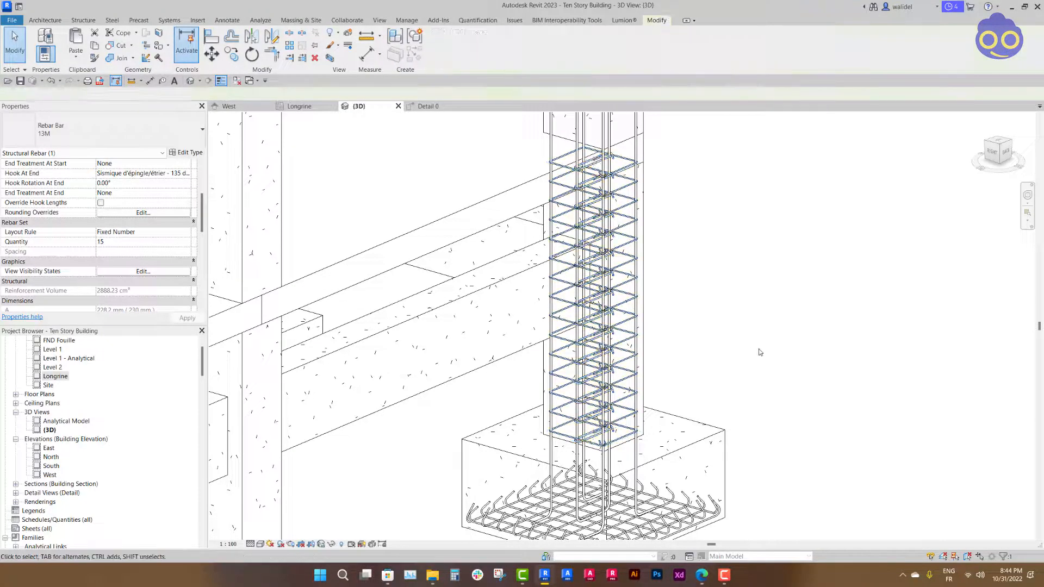
From the right side of the 3D view, extend the M_T1 tie set downward into the footing, to just above its bottom reinforcement
shift+middle_drag(634, 335, 657, 354)
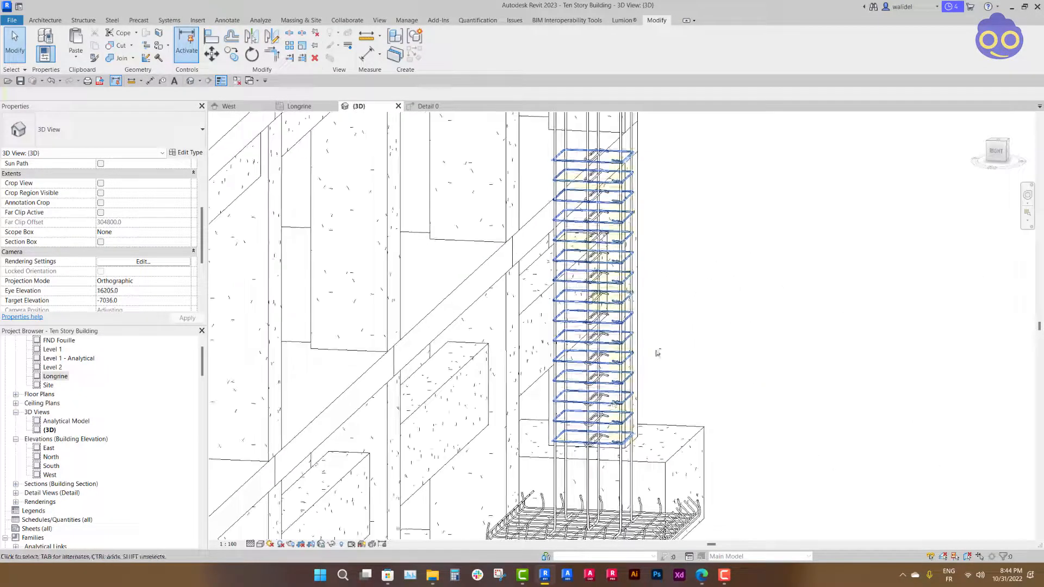
click(996, 152)
scroll(987, 165, down, 6)
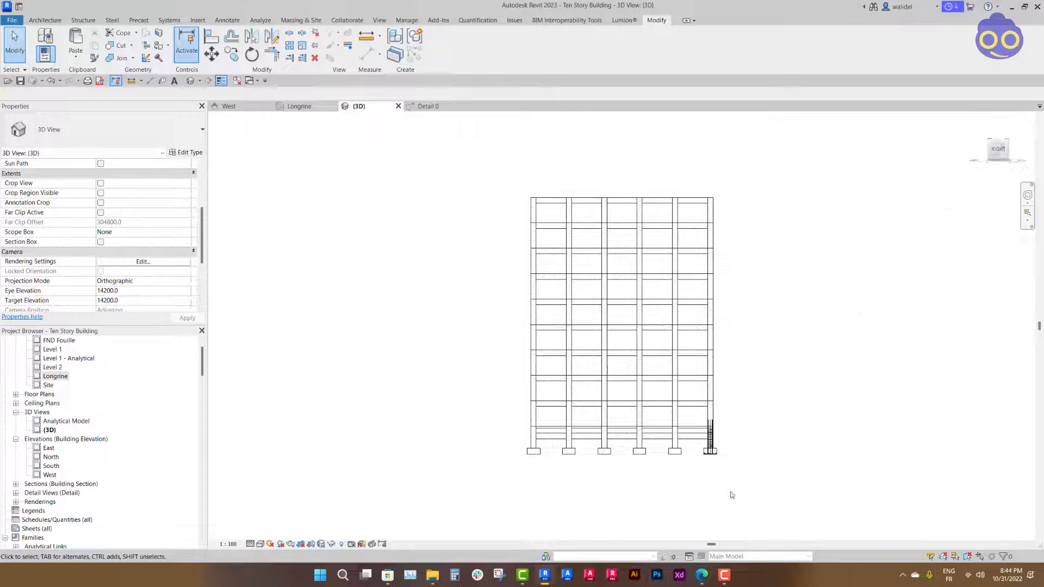
scroll(706, 413, up, 5)
scroll(660, 250, up, 4)
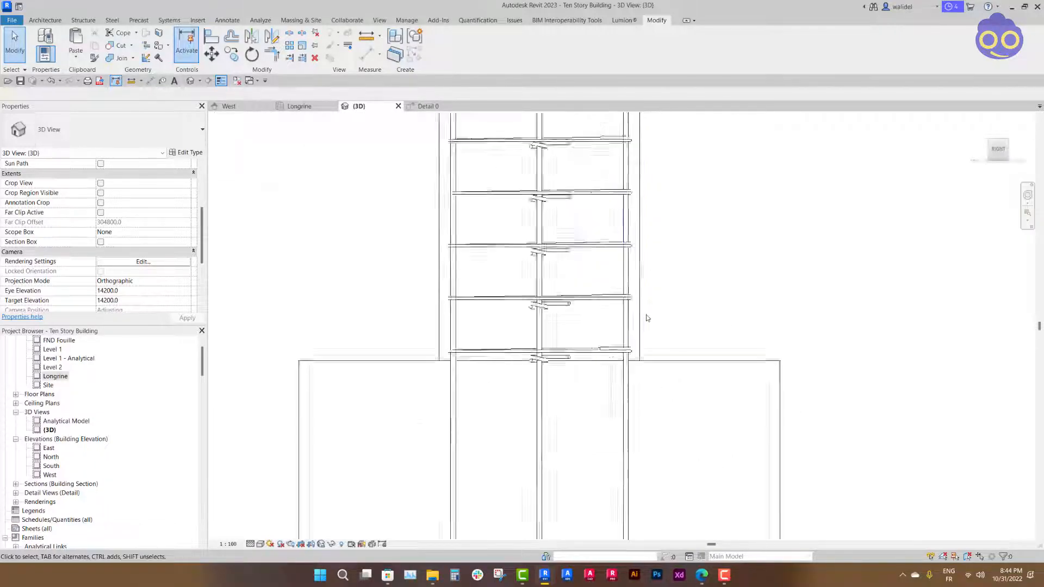
scroll(646, 315, up, 6)
click(582, 393)
scroll(691, 334, down, 1)
middle_drag(735, 337, 746, 218)
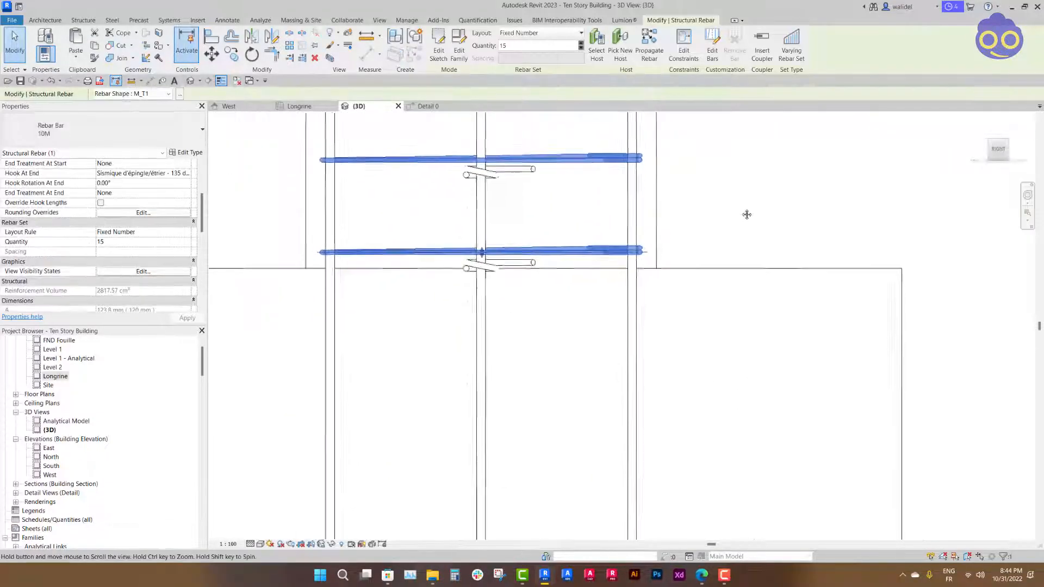
scroll(488, 254, down, 2)
drag(486, 248, 497, 469)
scroll(640, 396, down, 5)
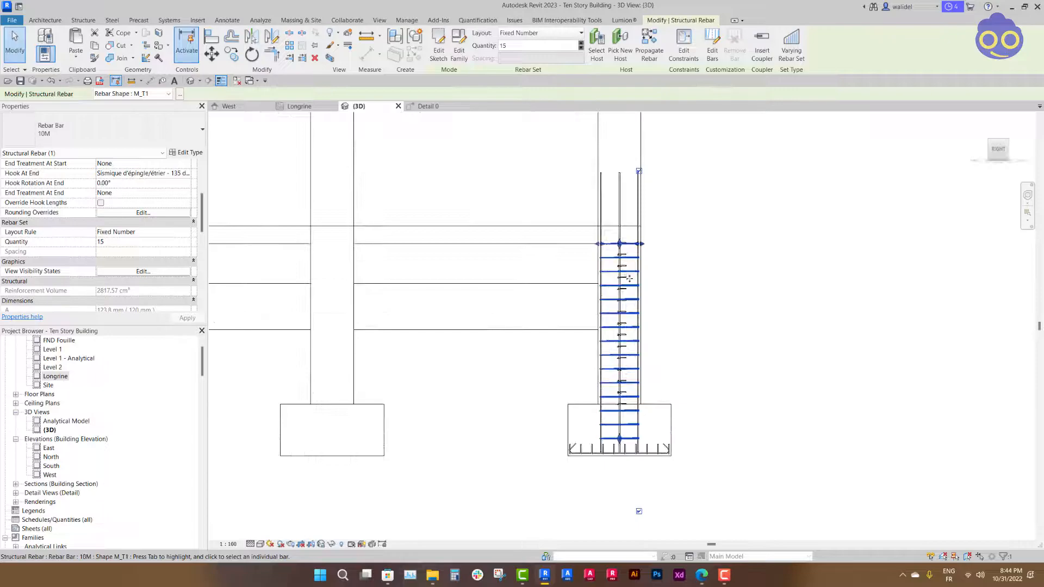
Extend the M_T6 tie set downward into the footing, level with the lowest M_T1 tie
scroll(620, 399, up, 4)
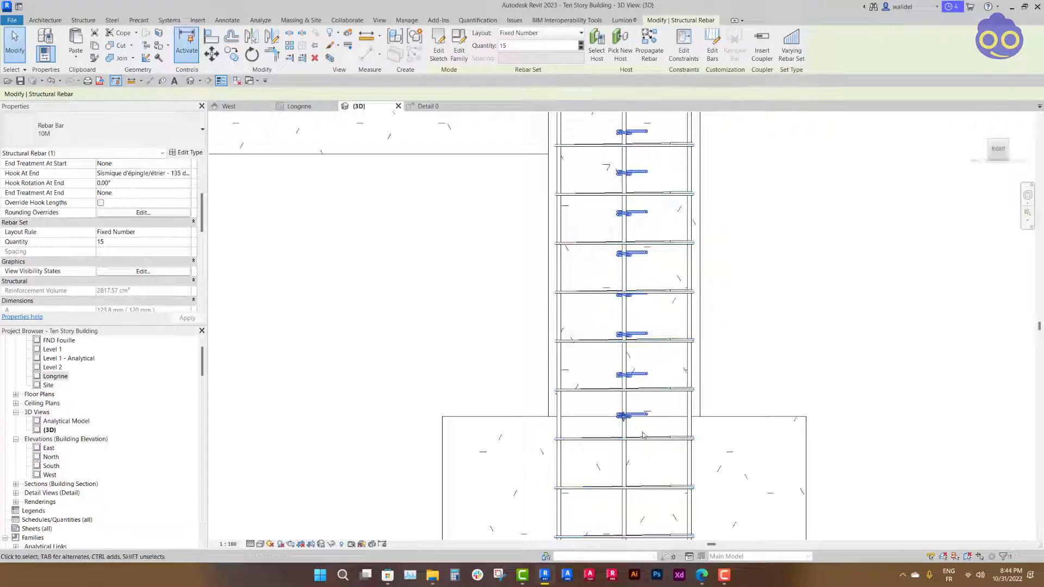
scroll(584, 357, up, 3)
drag(566, 337, 587, 477)
scroll(674, 400, down, 3)
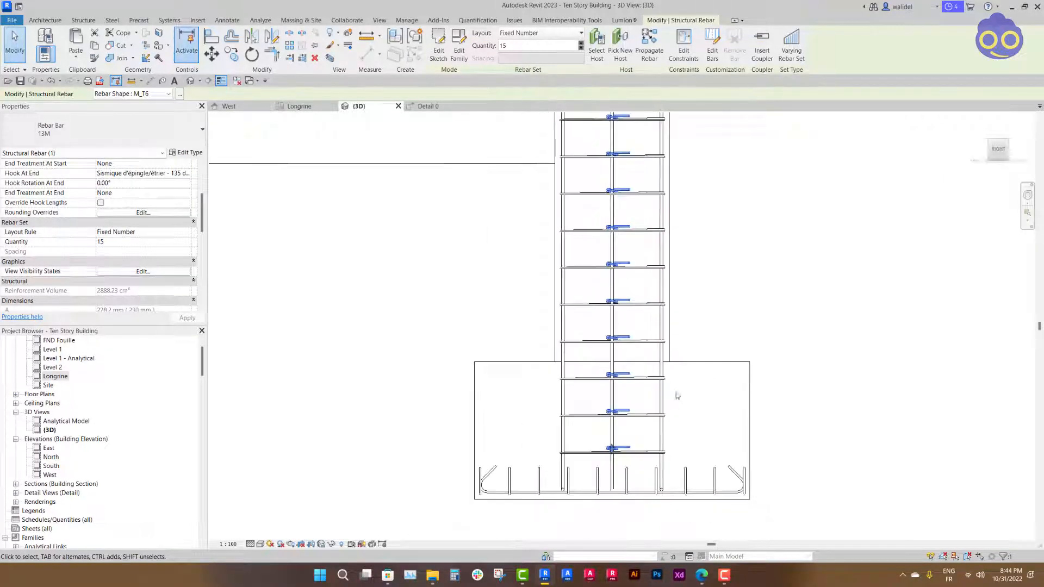
scroll(707, 316, down, 1)
middle_drag(723, 296, 708, 397)
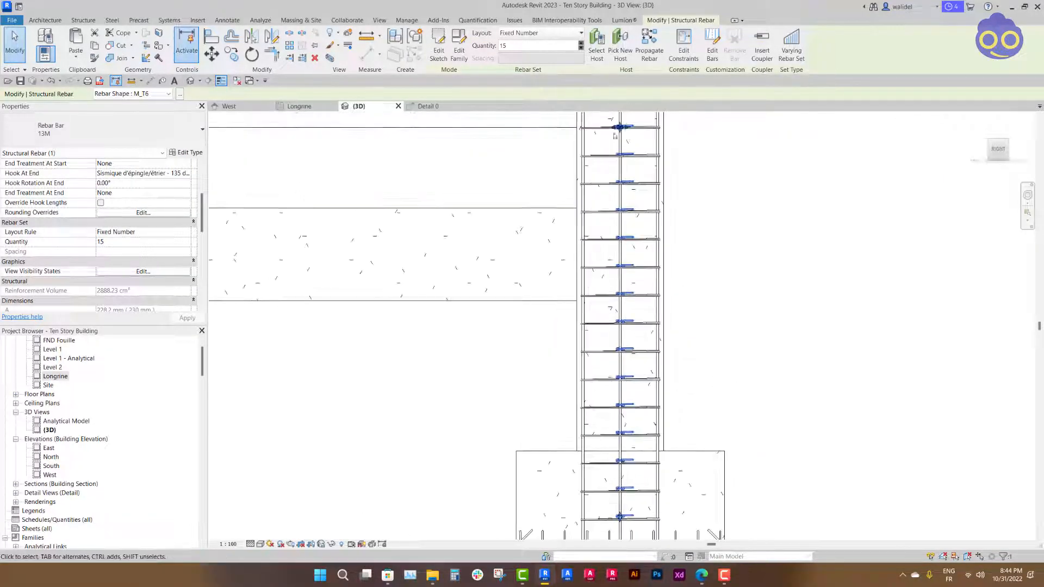
Set the layout rule of both the M_T1 and M_T6 tie sets to Maximum Spacing
click(542, 33)
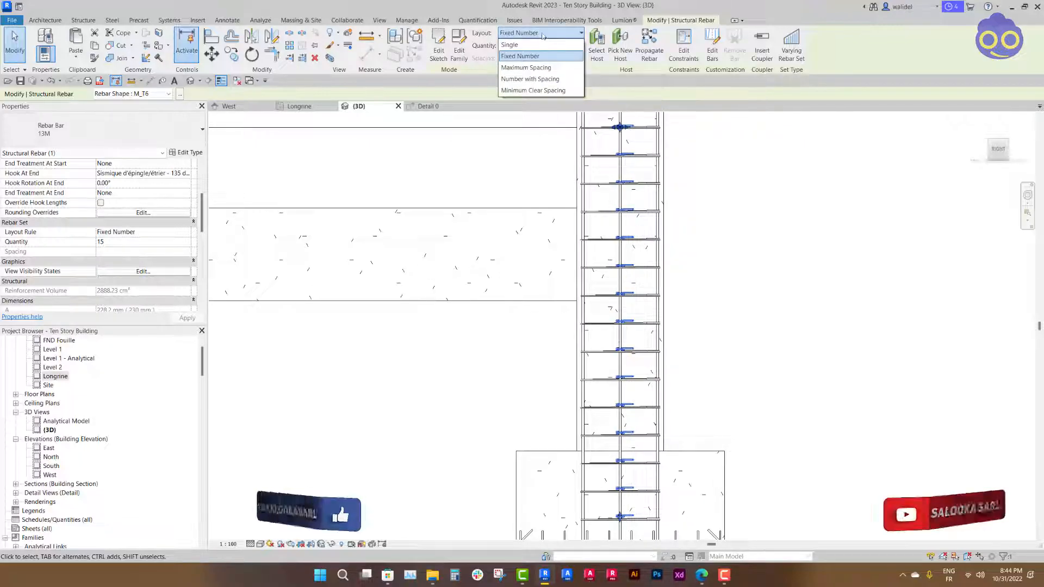
click(541, 34)
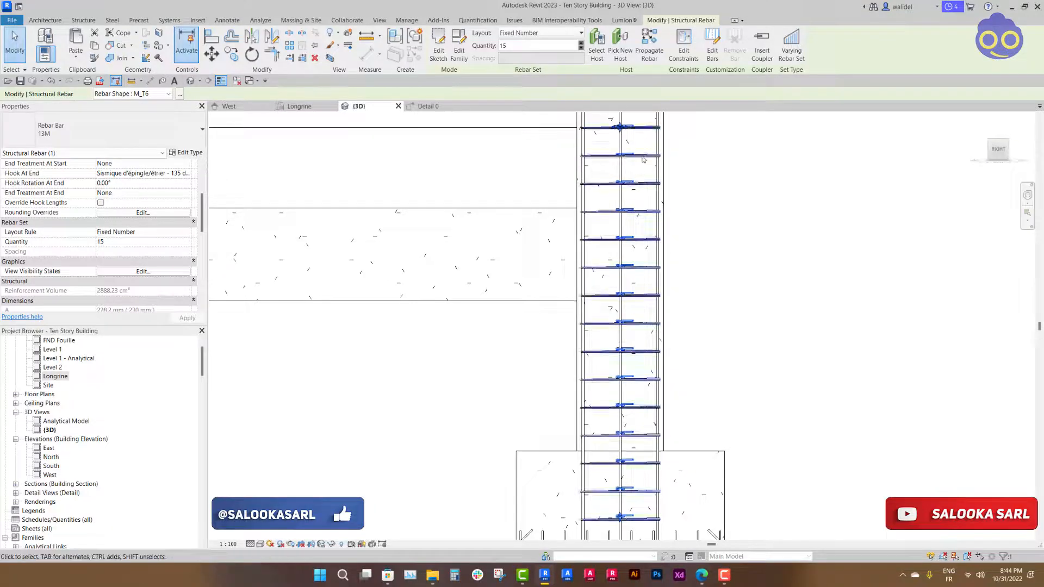
ctrl+click(642, 134)
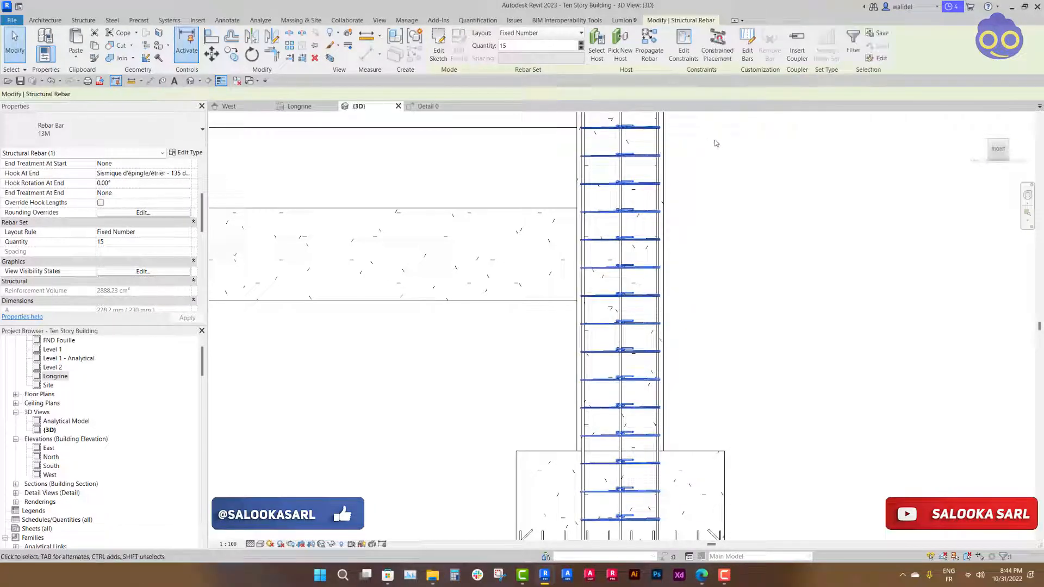
click(535, 34)
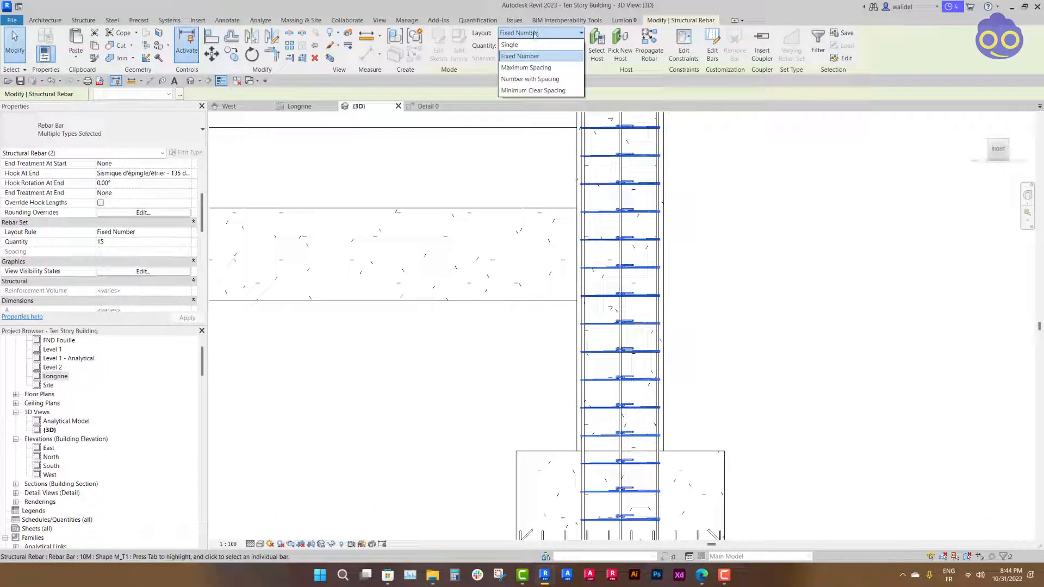
click(536, 68)
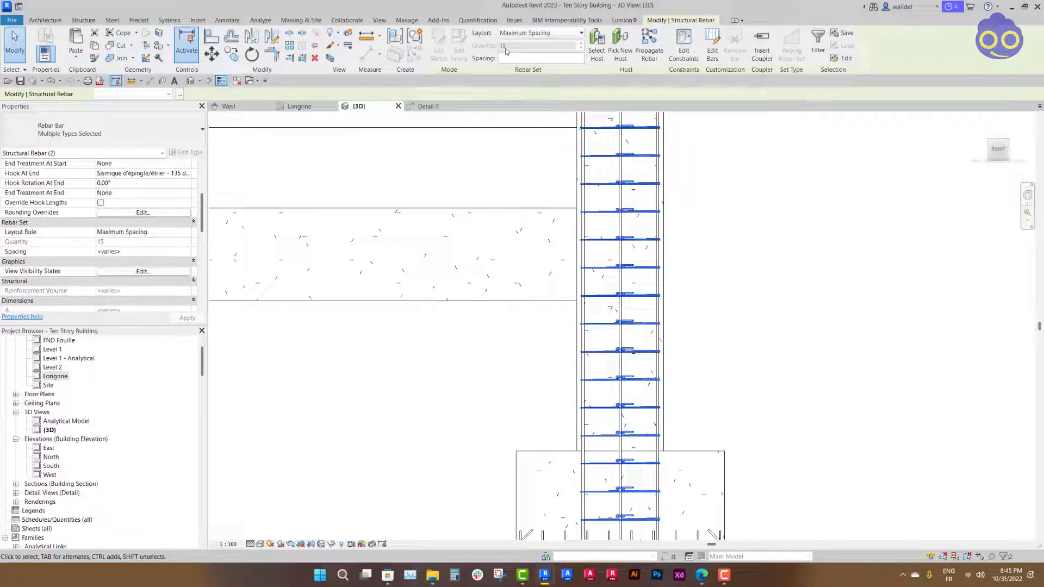
click(697, 289)
Set the maximum spacing of the column's 10M M_T1 tie set to 240 mm
shift+middle_drag(669, 308, 696, 349)
scroll(724, 400, down, 2)
middle_drag(614, 343, 630, 415)
shift+middle_drag(584, 371, 603, 373)
middle_drag(422, 276, 552, 391)
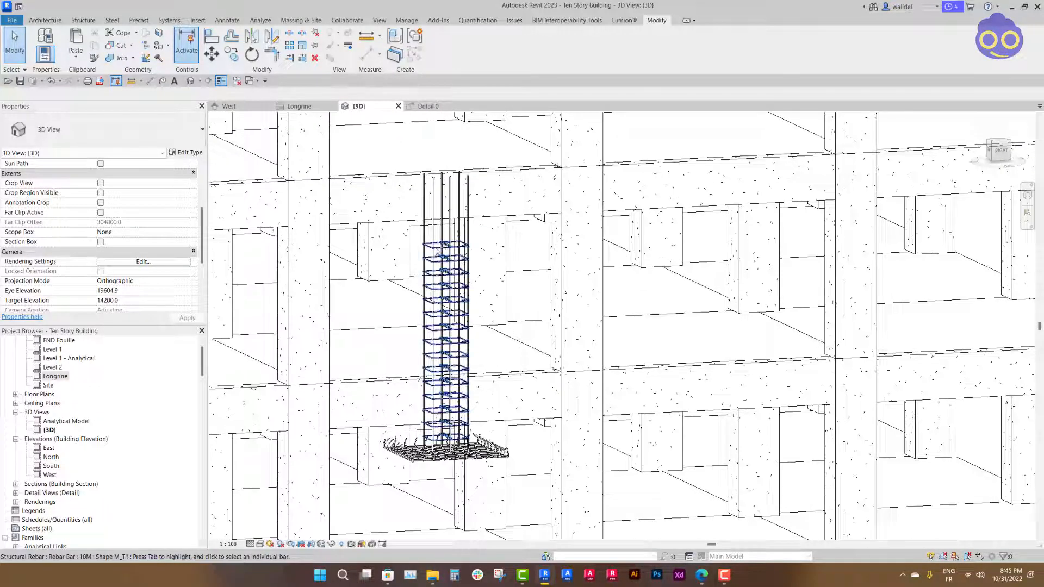
click(461, 156)
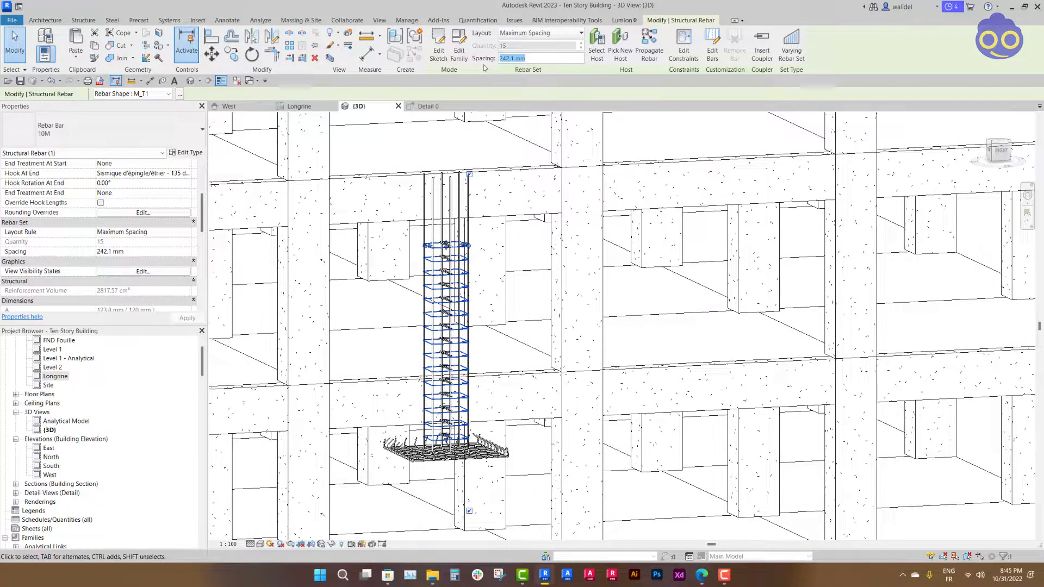
text(240)
key(Return)
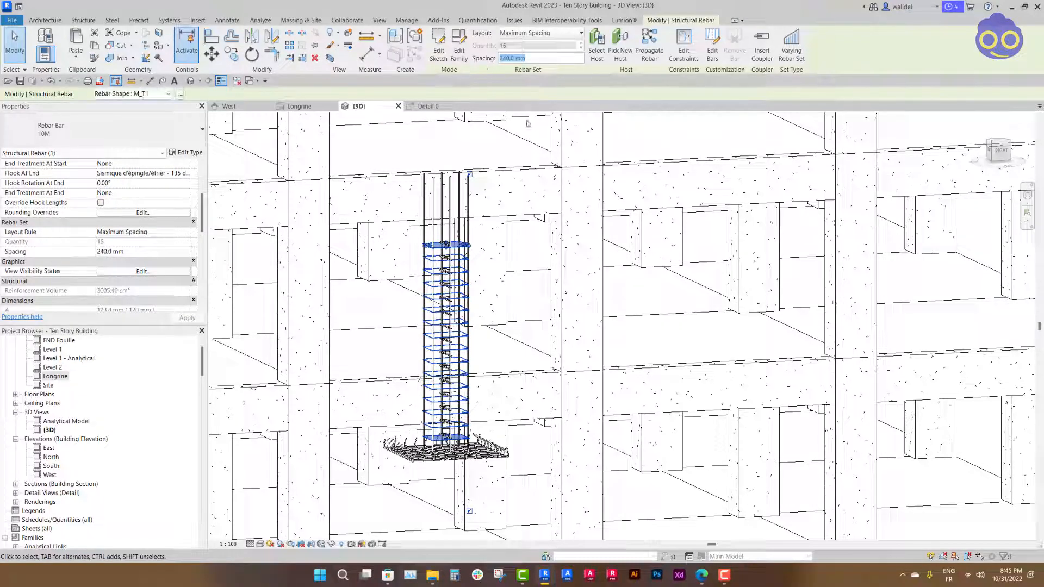
Set the maximum spacing of the column's 13M M_T6 tie set to 240 mm
scroll(434, 322, up, 5)
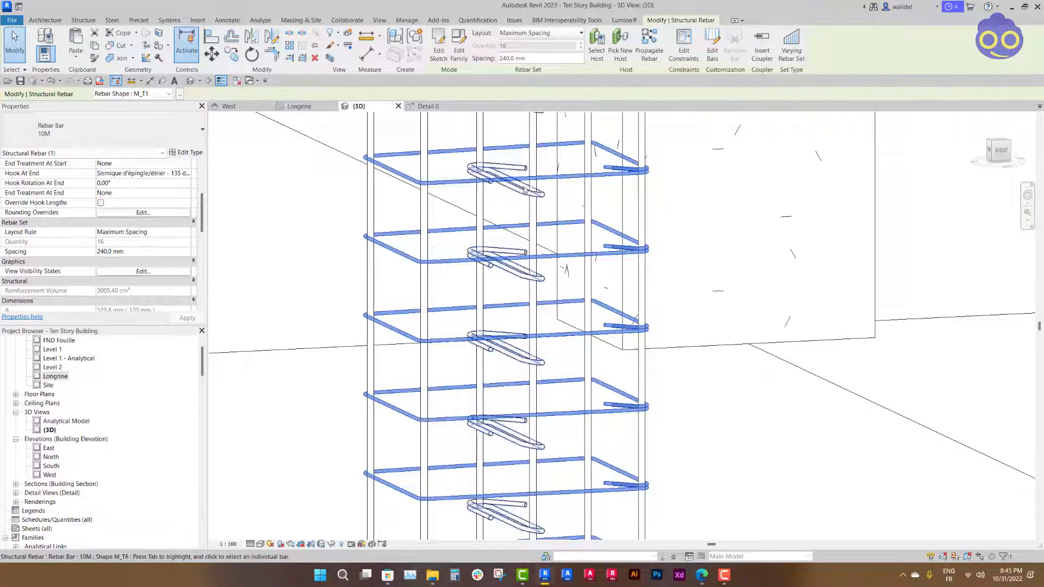
key(Escape)
click(517, 197)
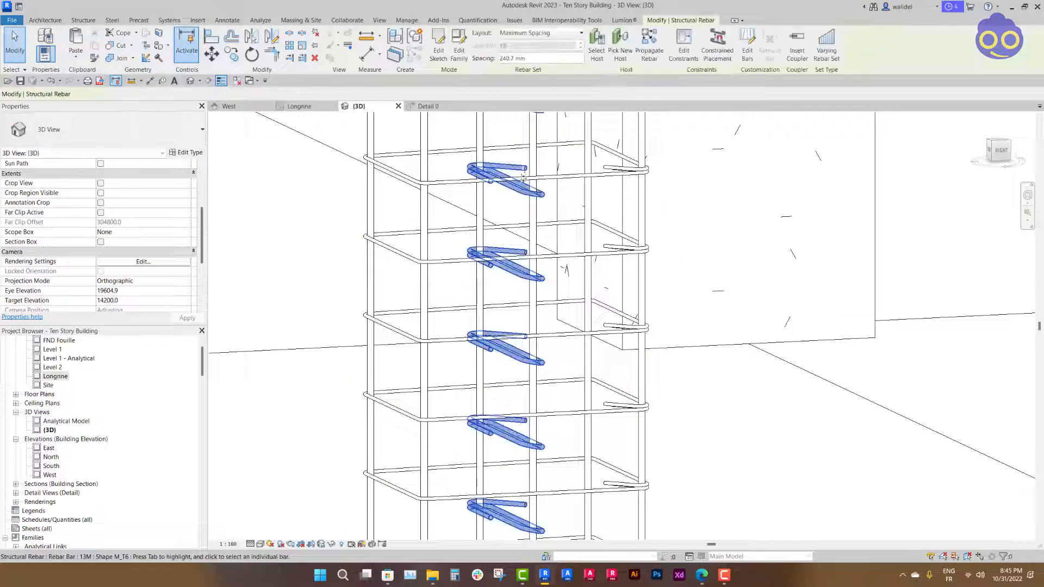
click(543, 57)
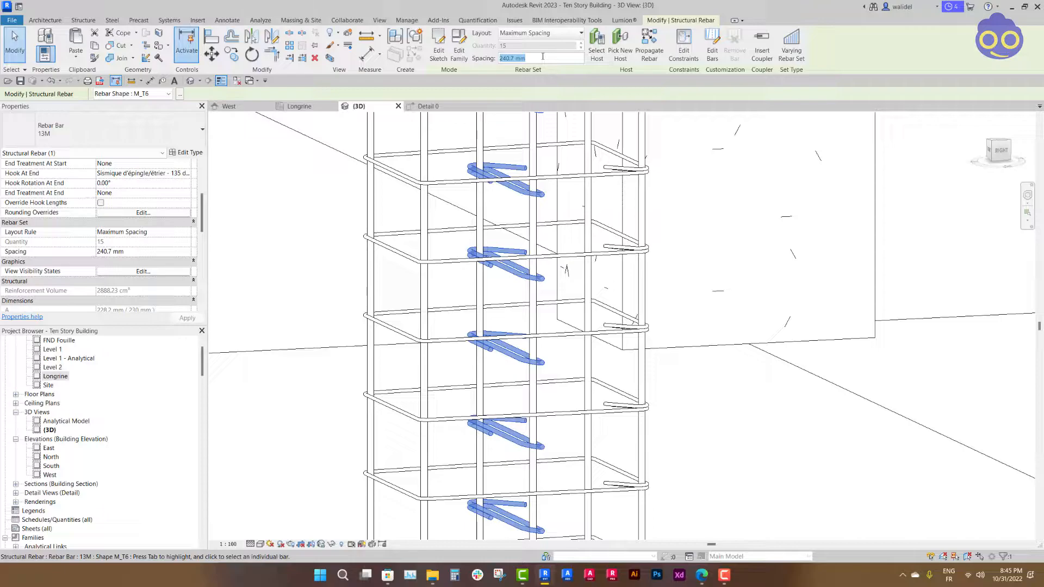
text(240)
key(Return)
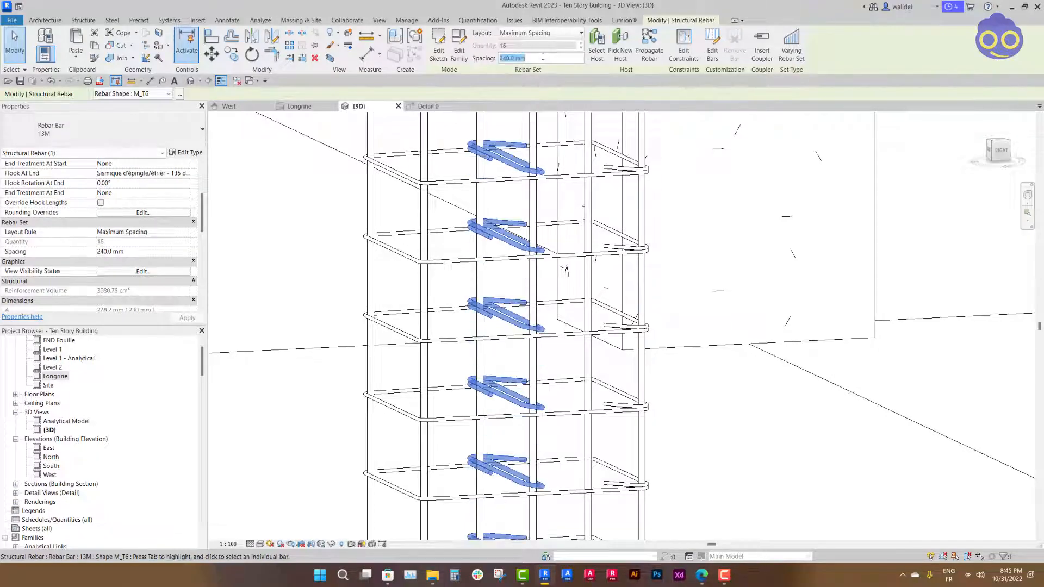
scroll(613, 221, down, 5)
key(Escape)
Examine the corner column's reinforcement in 3D from the back of the building, from the projecting bar tops down to the footing mat
scroll(605, 361, down, 10)
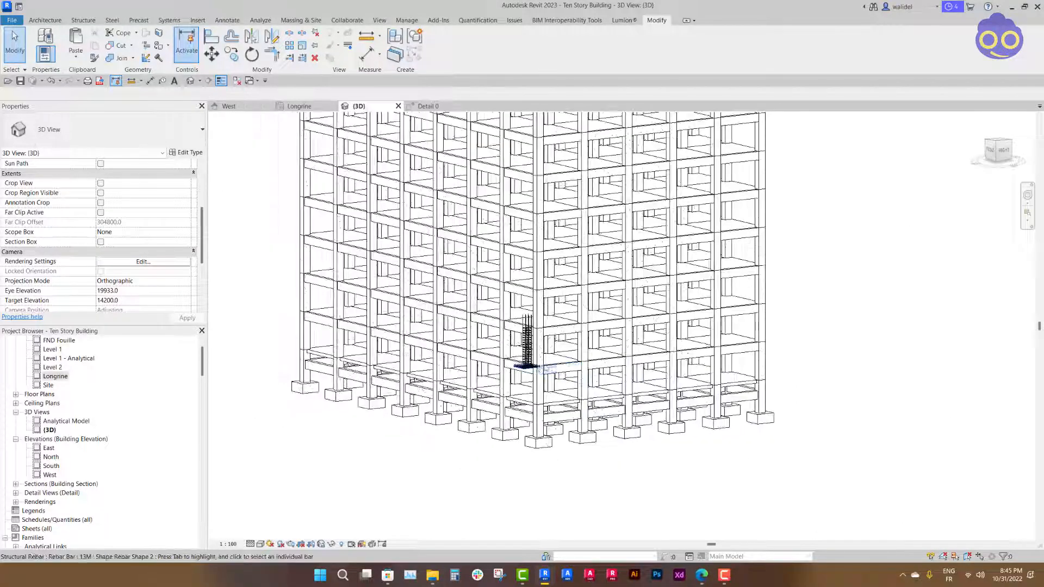
shift+middle_drag(538, 368, 788, 382)
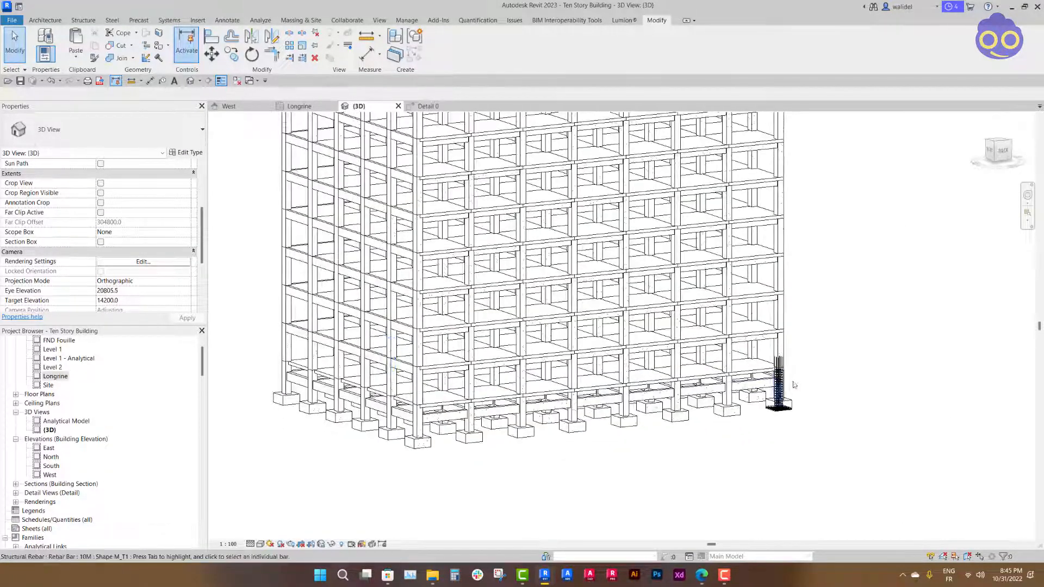
scroll(791, 383, up, 10)
middle_drag(742, 369, 706, 362)
scroll(647, 329, down, 1)
scroll(686, 332, down, 1)
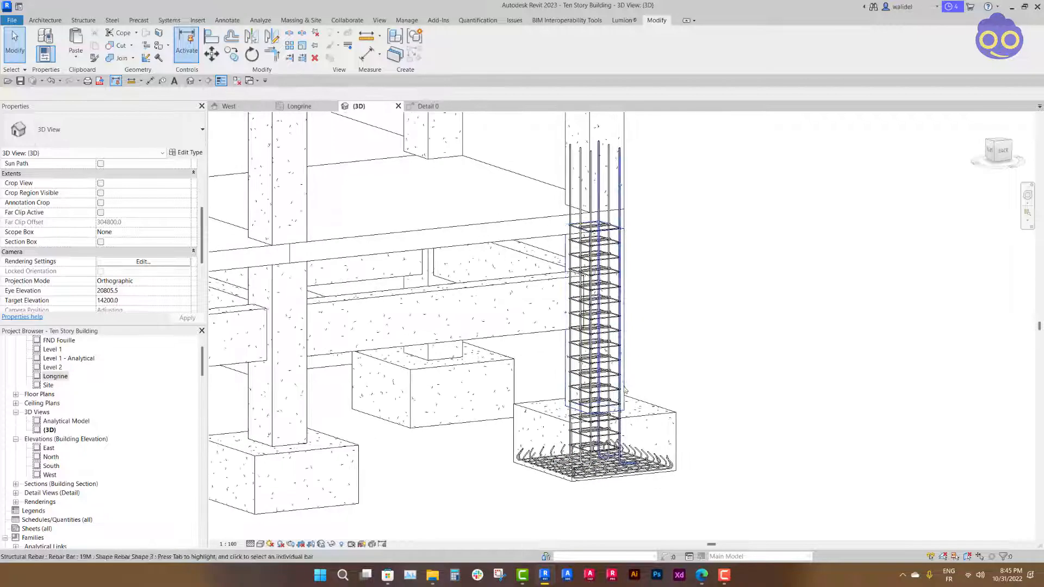
middle_drag(629, 272, 628, 427)
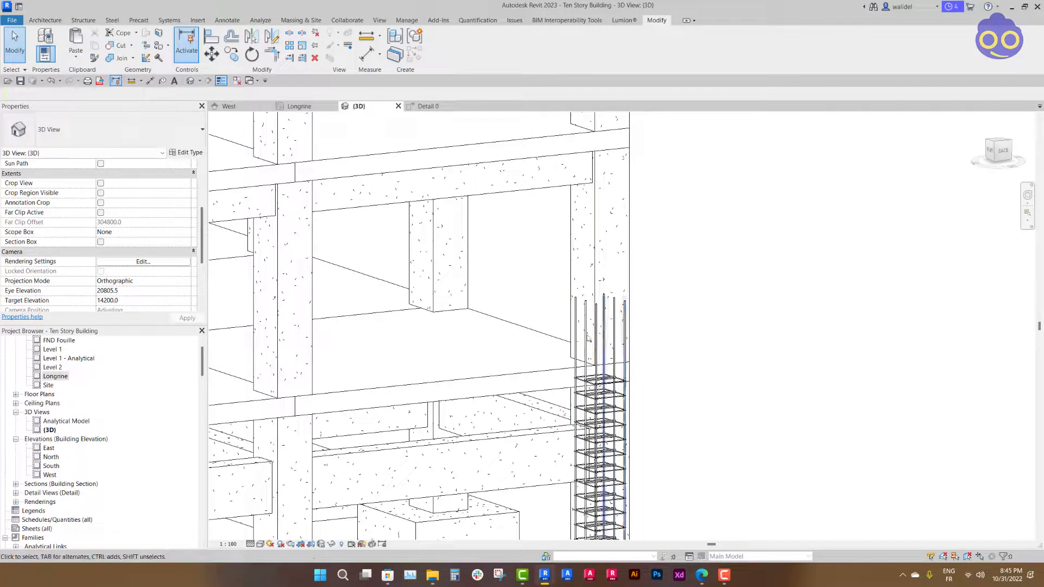
shift+middle_drag(640, 264, 612, 146)
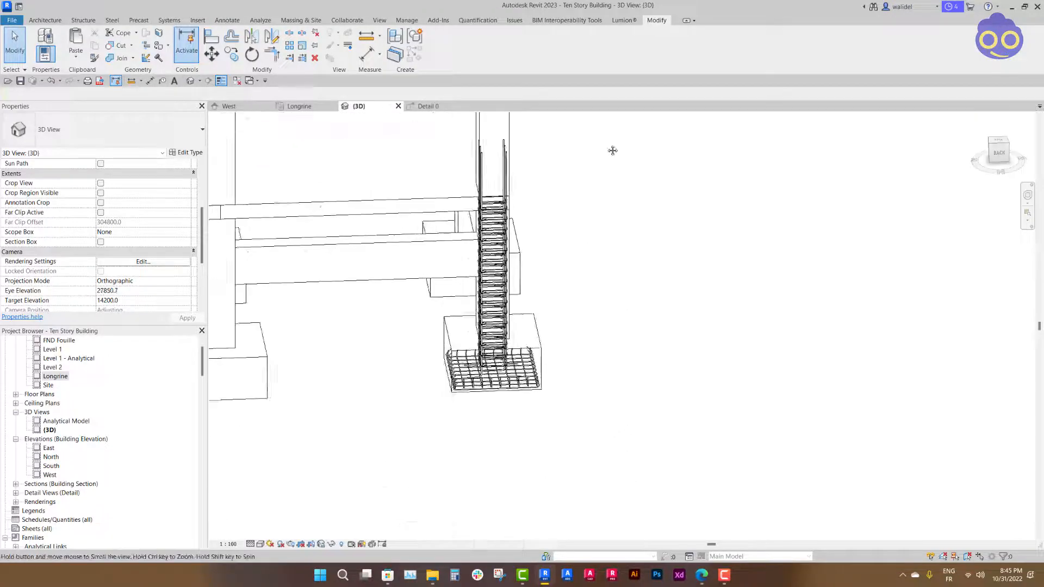
shift+middle_drag(445, 332, 535, 375)
scroll(631, 241, up, 3)
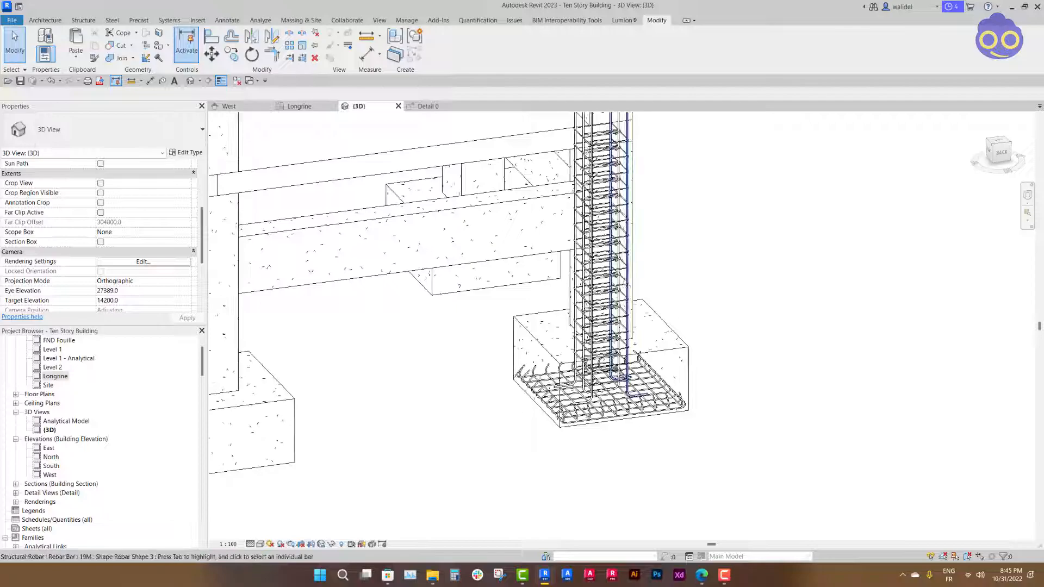
scroll(627, 428, up, 1)
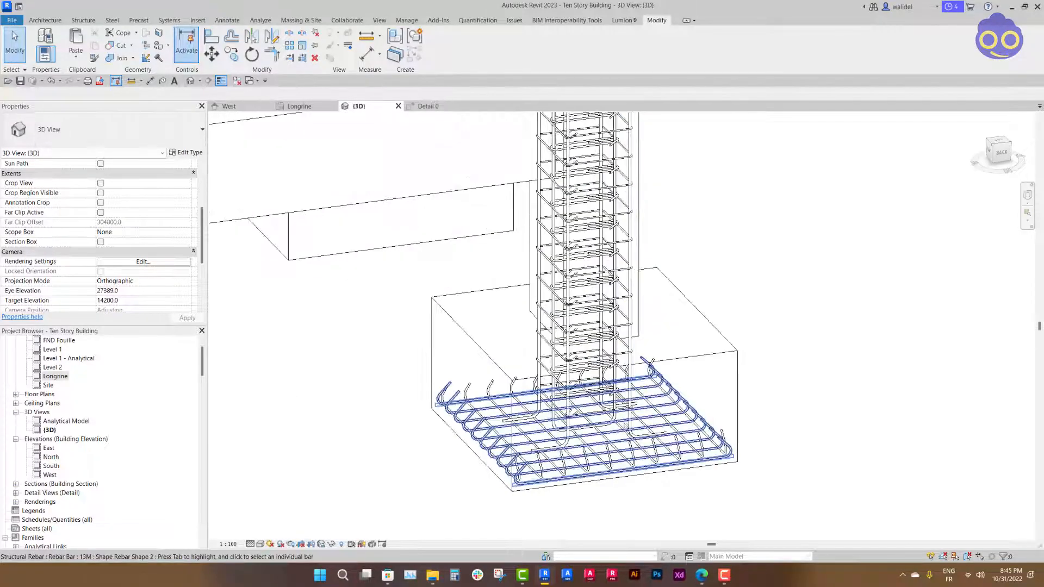
scroll(642, 361, down, 1)
shift+middle_drag(641, 362, 618, 393)
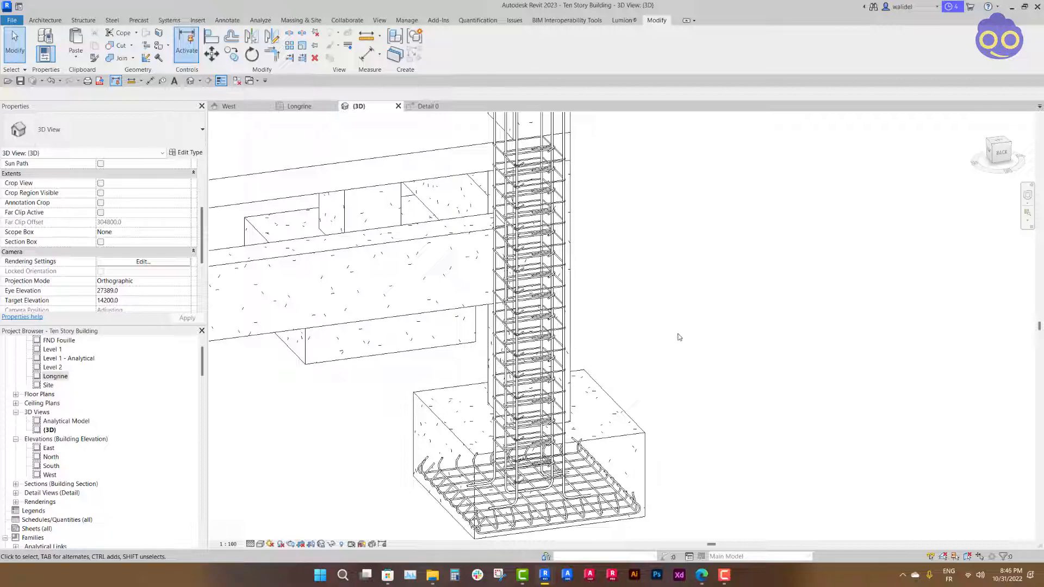
scroll(679, 337, down, 1)
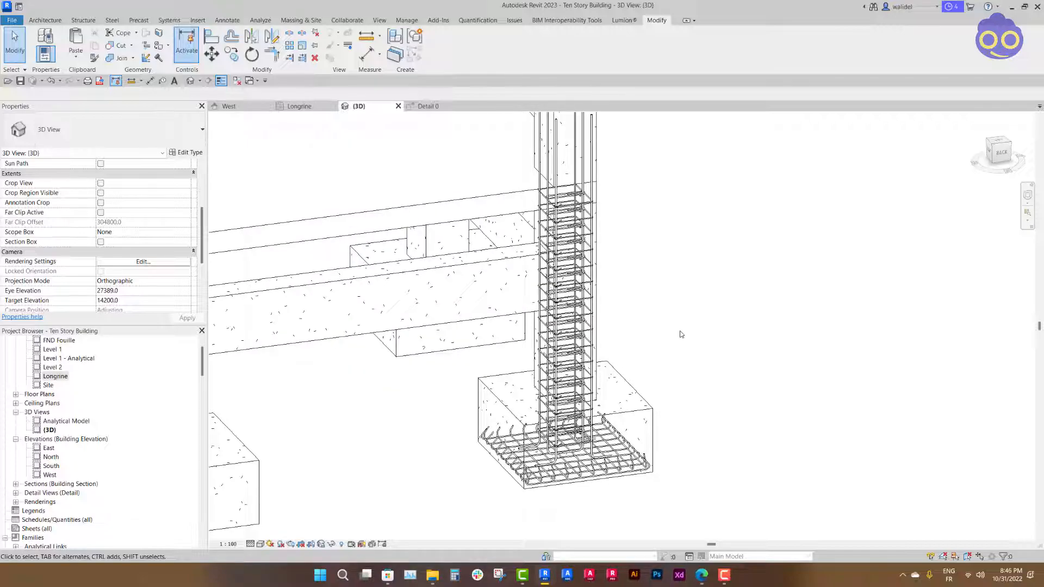
Select the 400 x 800mm concrete girder framing into the reinforced column and inspect its junction with the column and footing
click(471, 276)
middle_drag(441, 286, 694, 256)
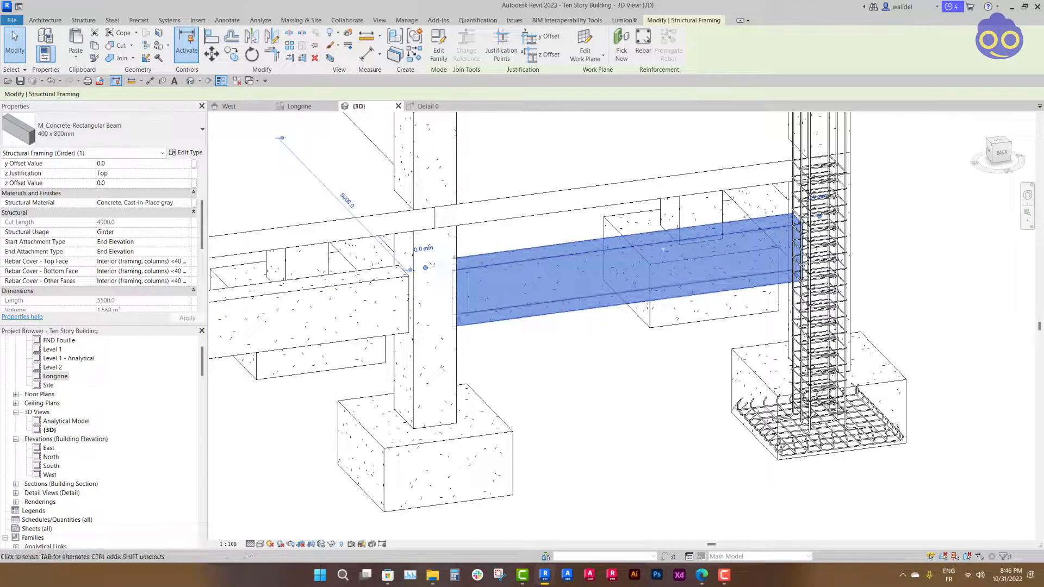
middle_drag(937, 202, 577, 310)
scroll(576, 309, down, 1)
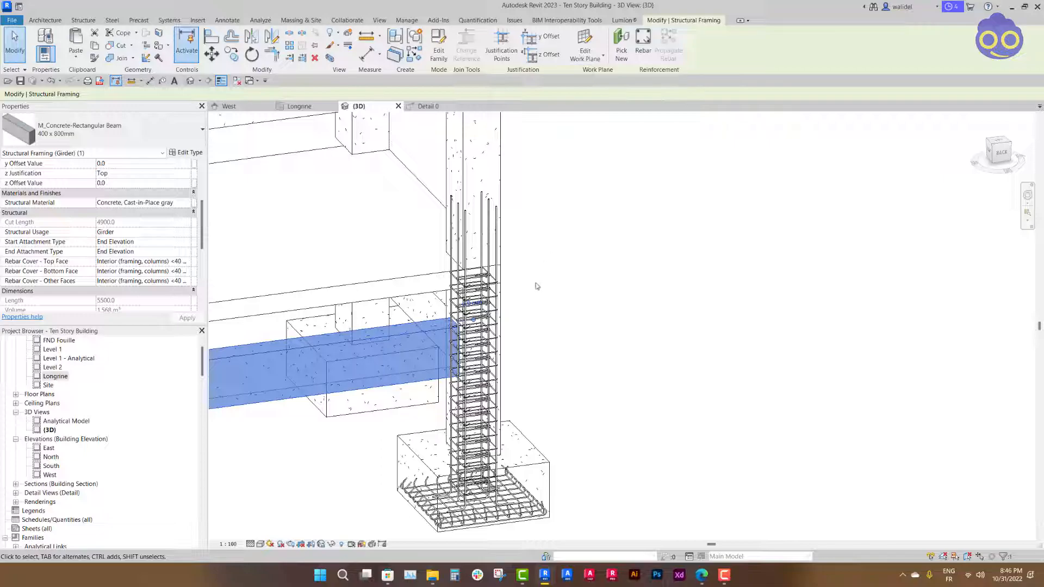
middle_drag(546, 361, 592, 298)
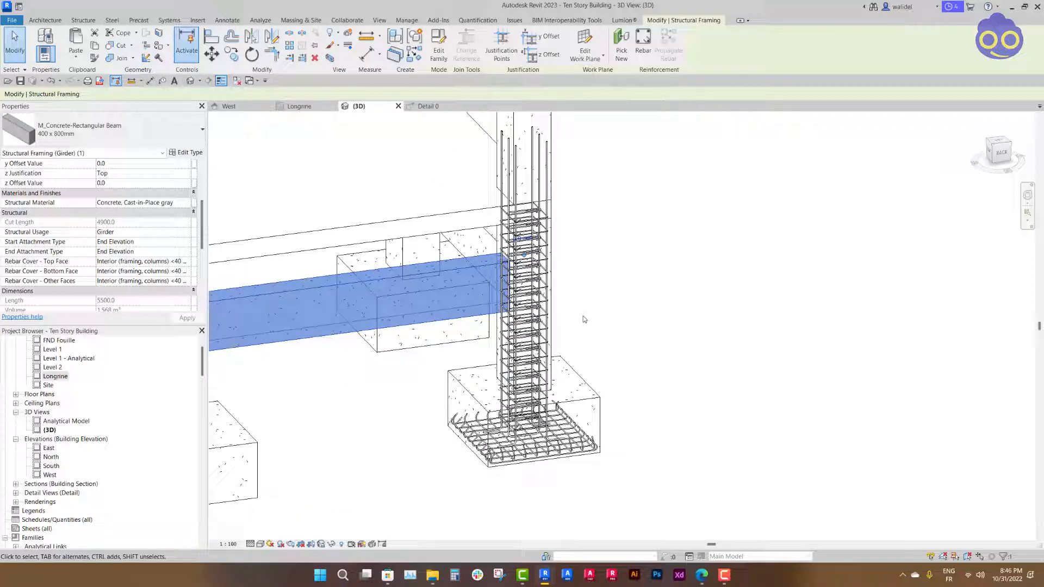
scroll(584, 319, up, 1)
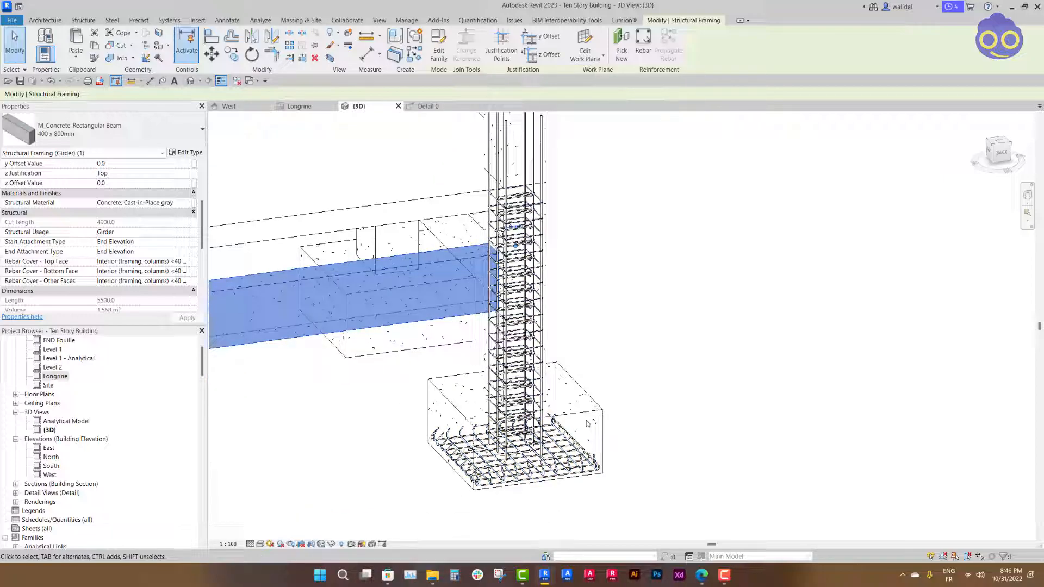